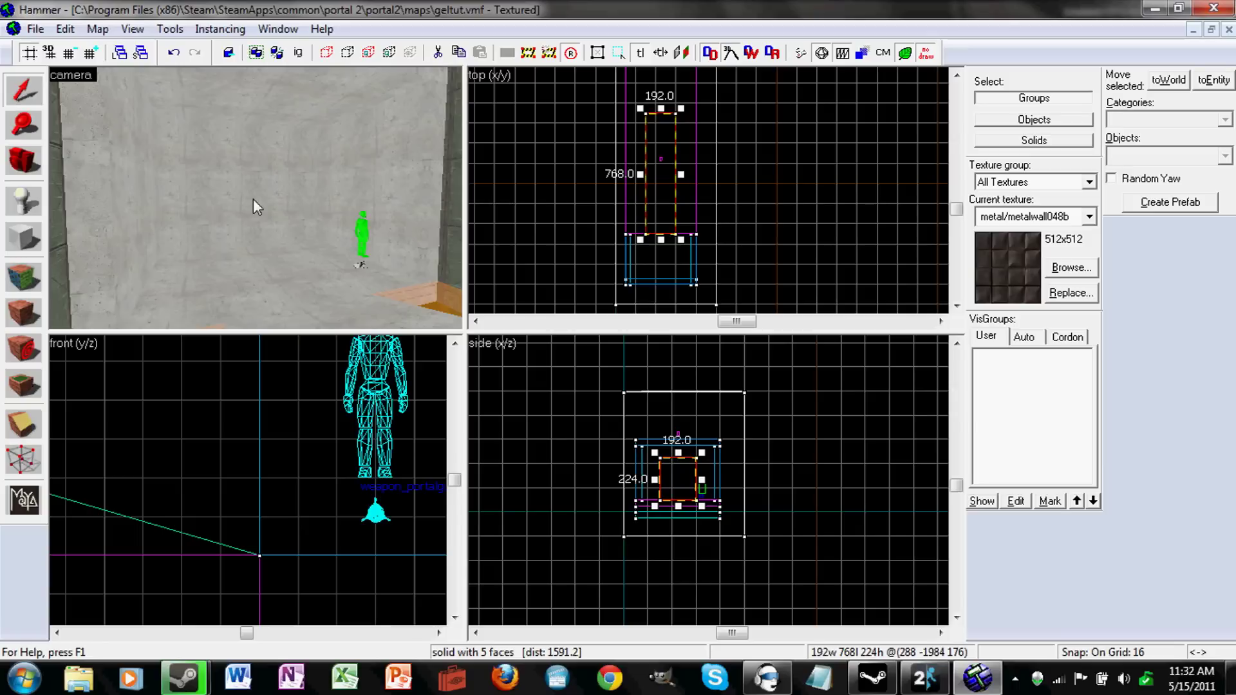
Place an info_player_start entity on the chamber's concrete floor at about (267, -88, 101).
key("z")
key("w")
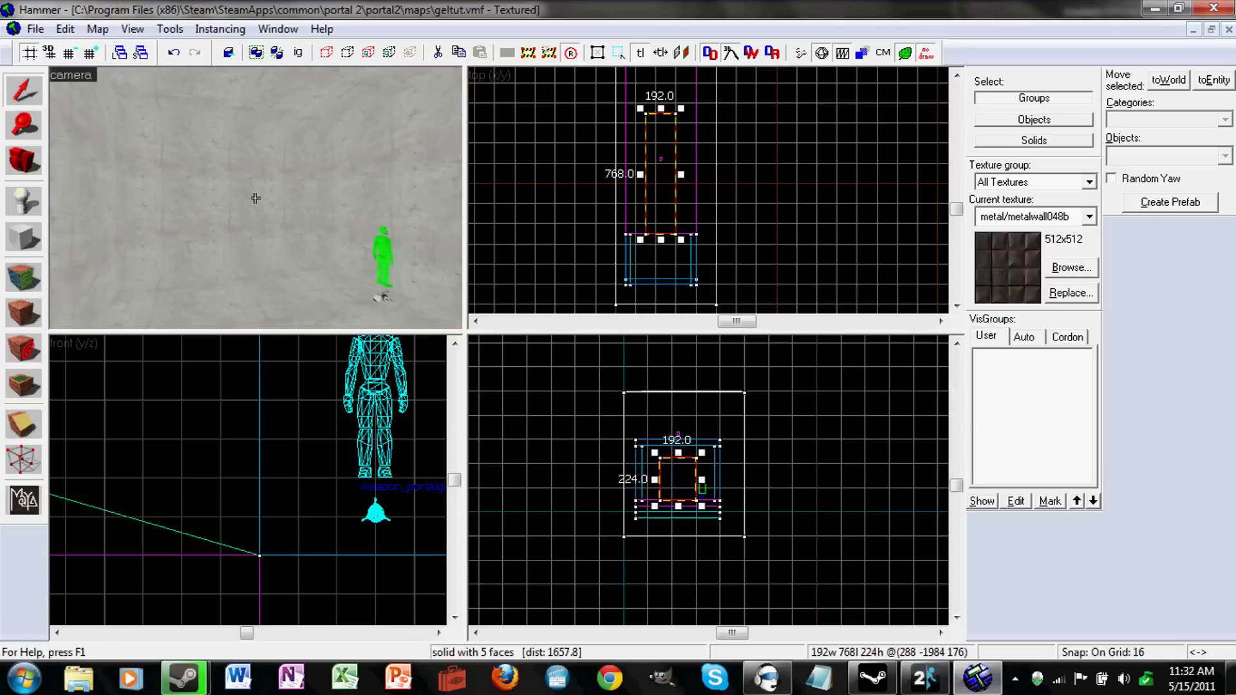
mouse_move(256, 199)
key("z")
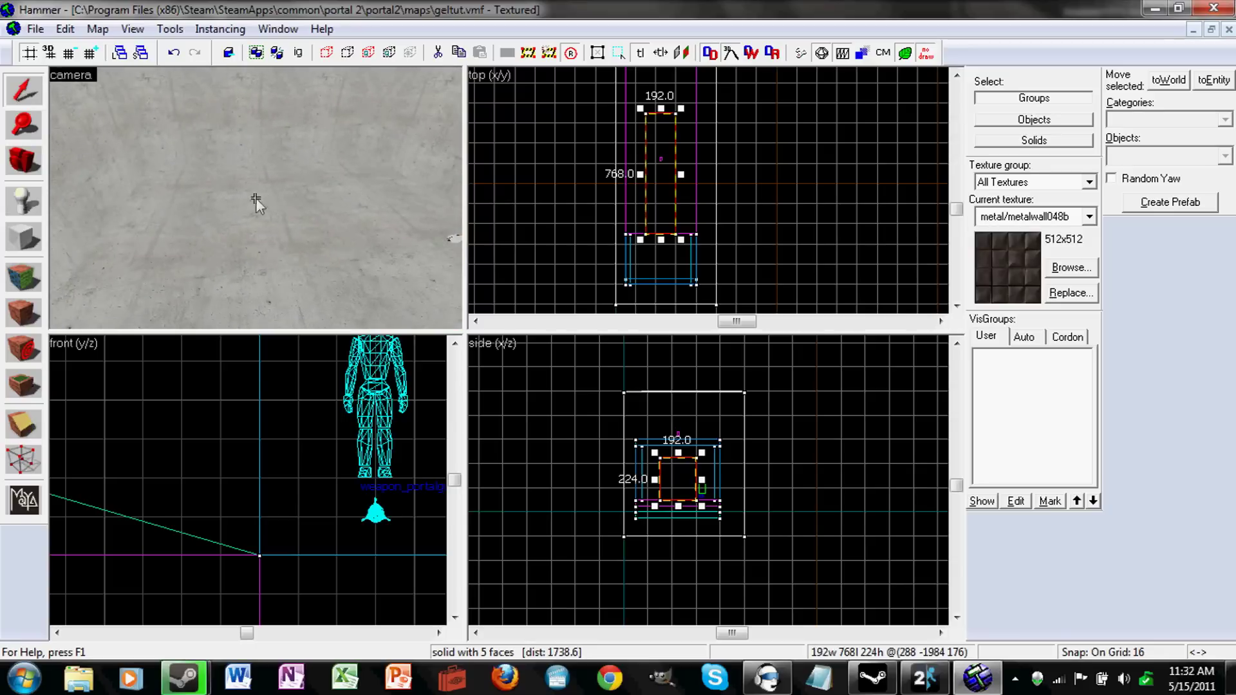
left_click(23, 201)
left_click(277, 225)
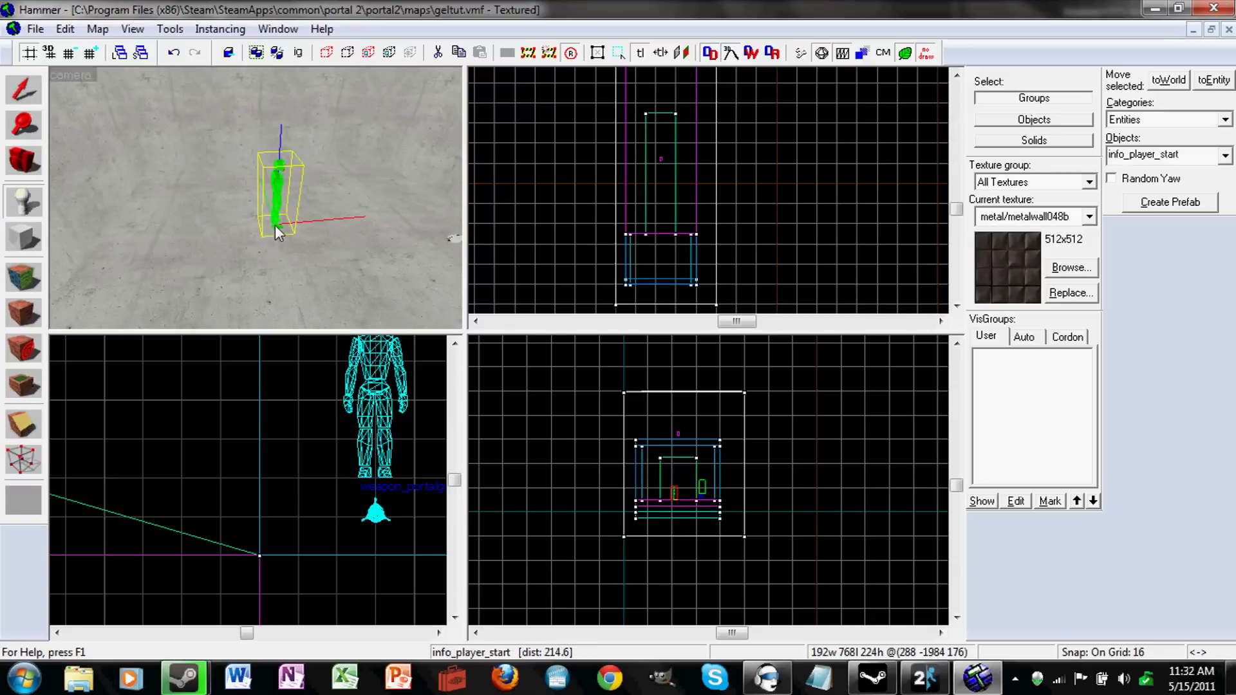
Change the class of the newly placed floor entity to prop_dynamic.
key("alt+Return")
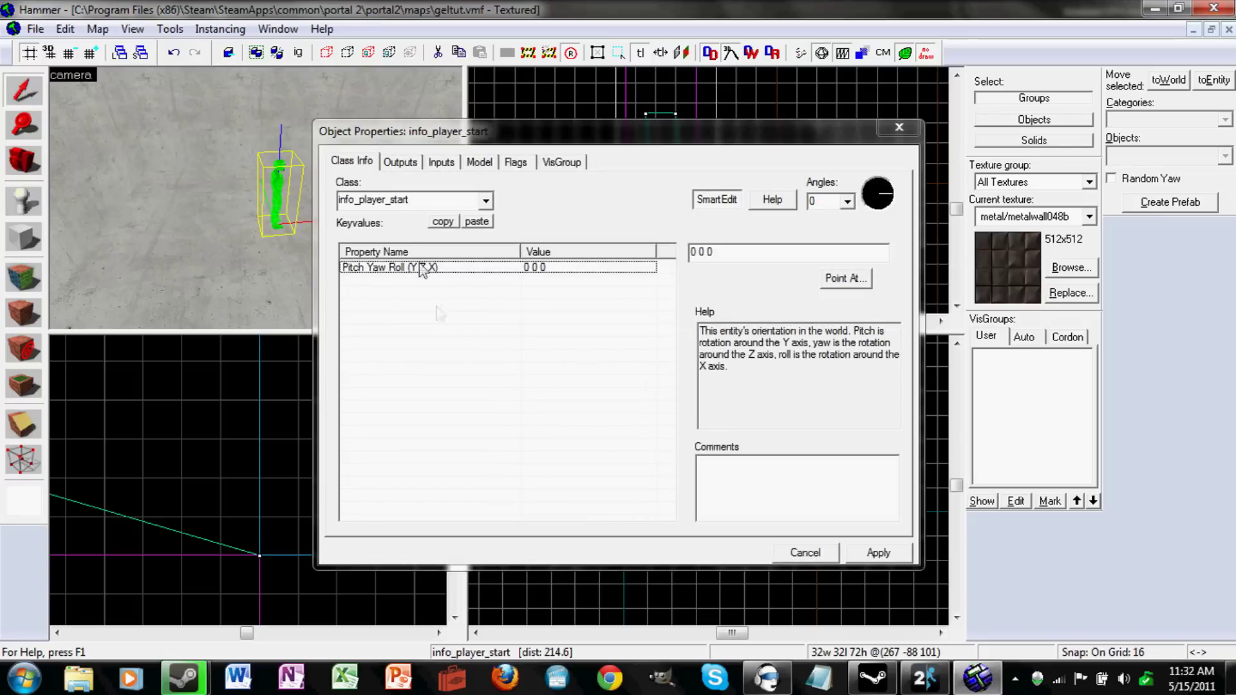
left_click(425, 202)
key("BackSpace")
key("BackSpace")
key("BackSpace")
key("BackSpace")
key("BackSpace")
key("BackSpace")
key("BackSpace")
key("BackSpace")
key("BackSpace")
key("BackSpace")
key("BackSpace")
key("BackSpace")
key("BackSpace")
key("BackSpace")
key("BackSpace")
key("BackSpace")
key("BackSpace")
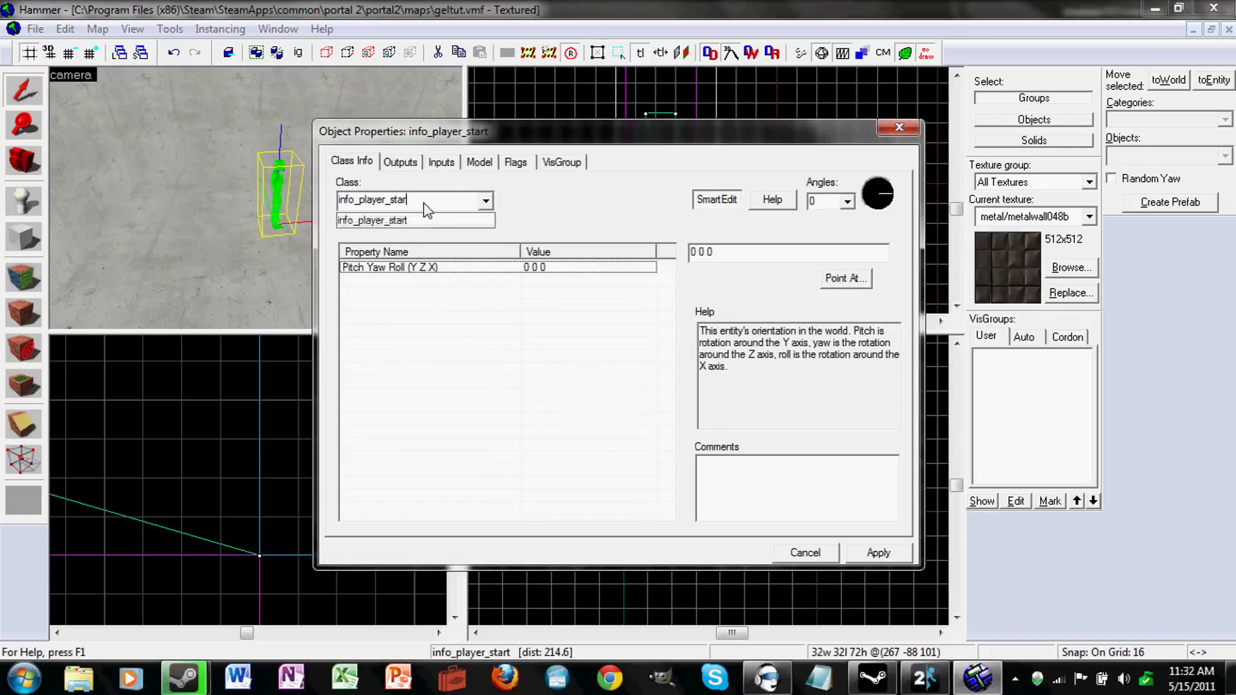
type("prpo_")
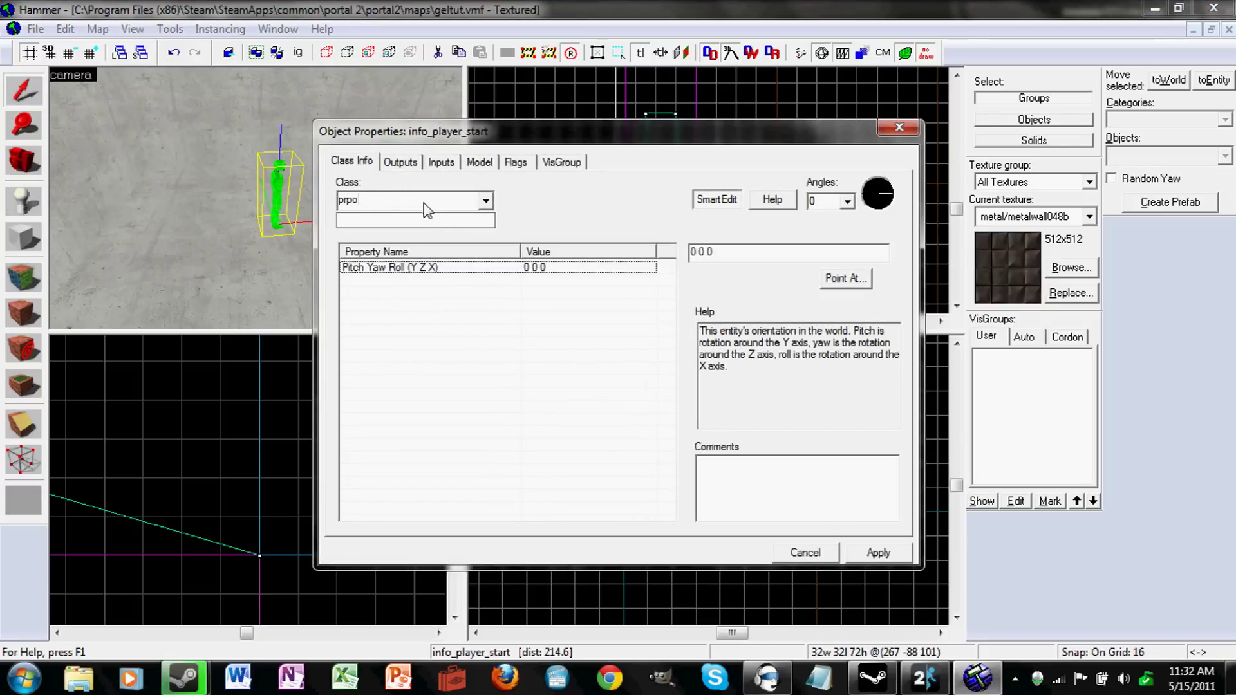
key("BackSpace")
key("BackSpace")
key("BackSpace")
type("rp")
key("BackSpace")
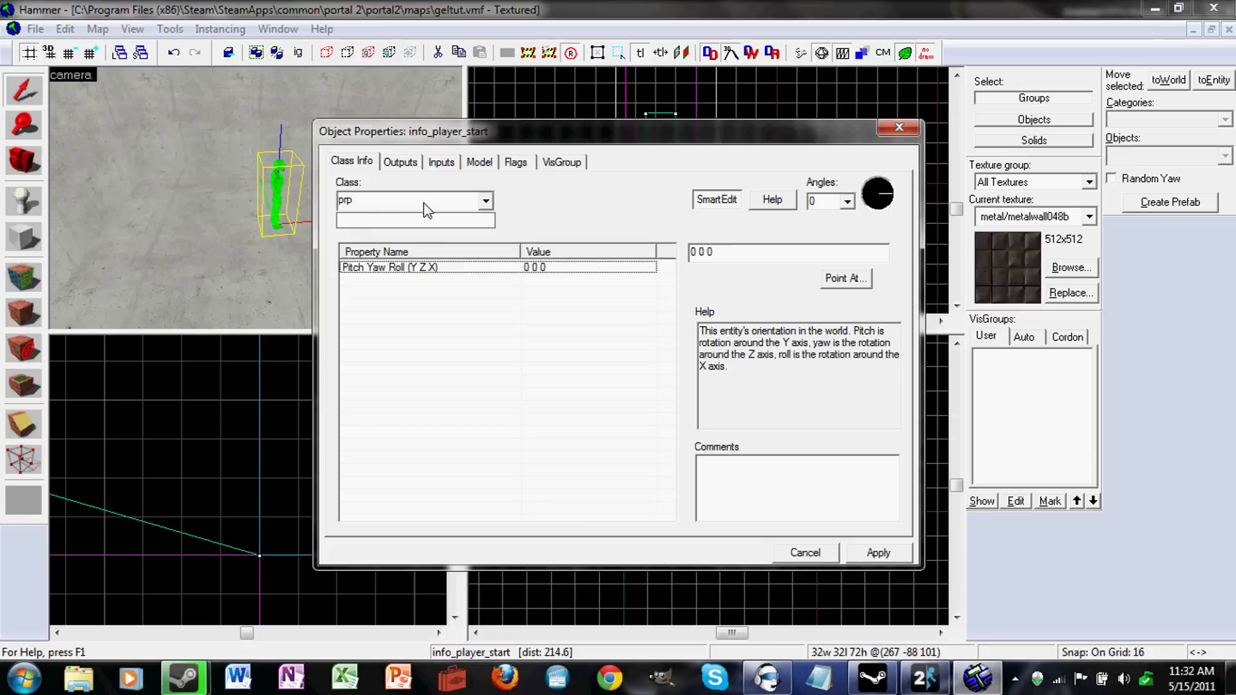
key("BackSpace")
type("rop_dynamic")
key("Return")
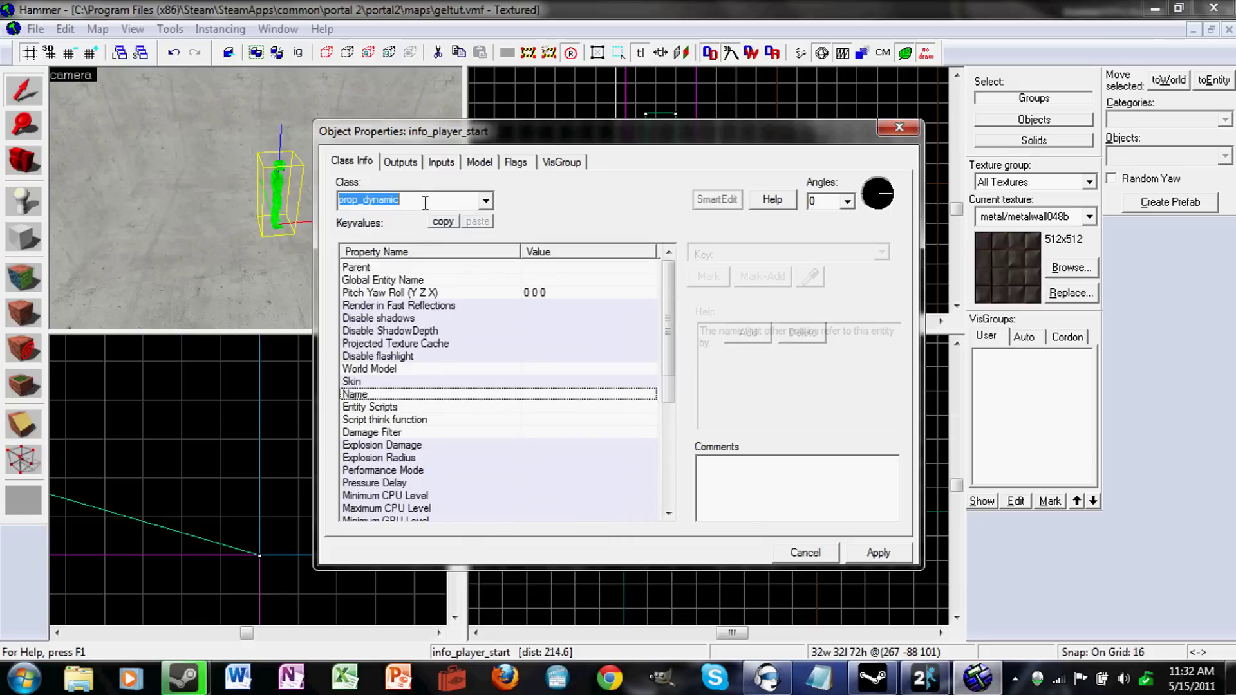
Set the prop's world model to models/props_backstage/item_dropper.mdl from the models matching "dropper".
double_click(393, 370)
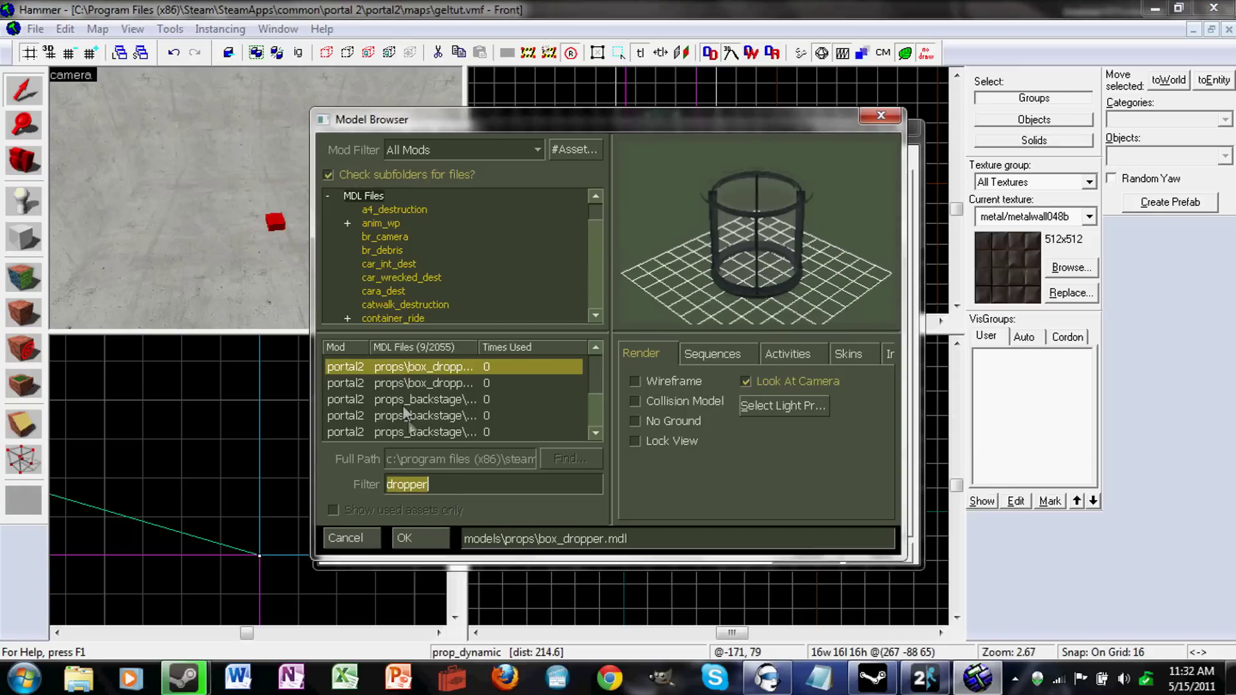
left_click(412, 386)
left_click(444, 406)
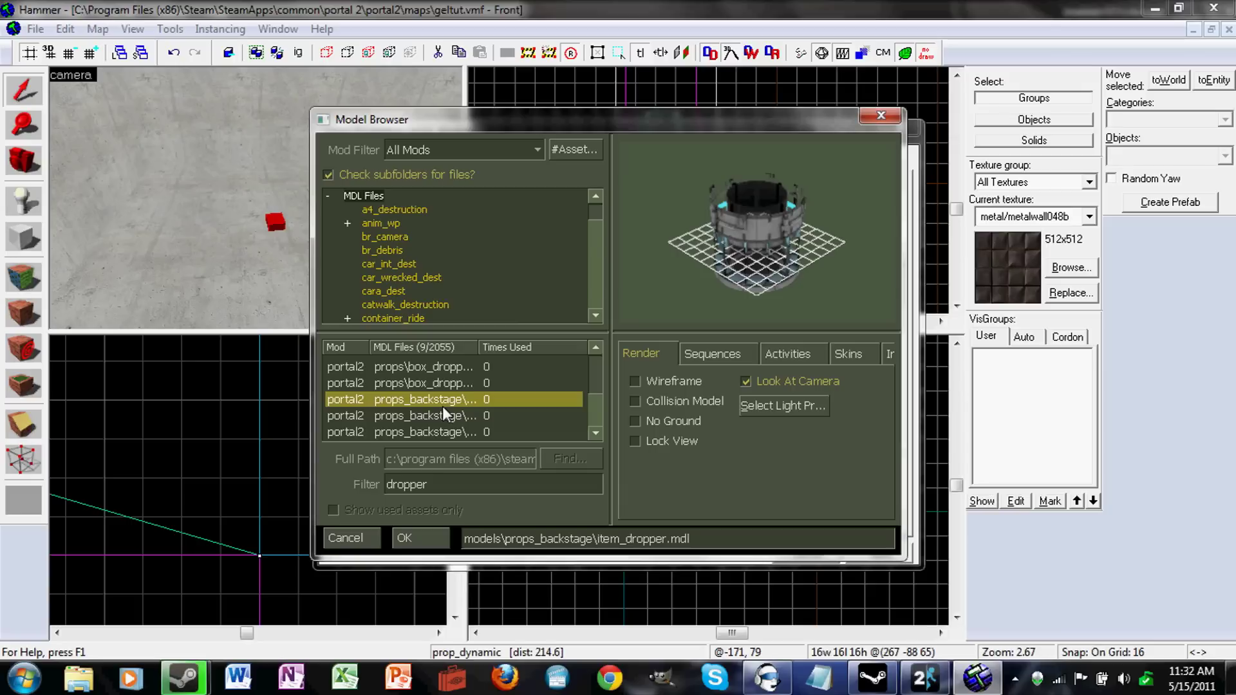
double_click(443, 406)
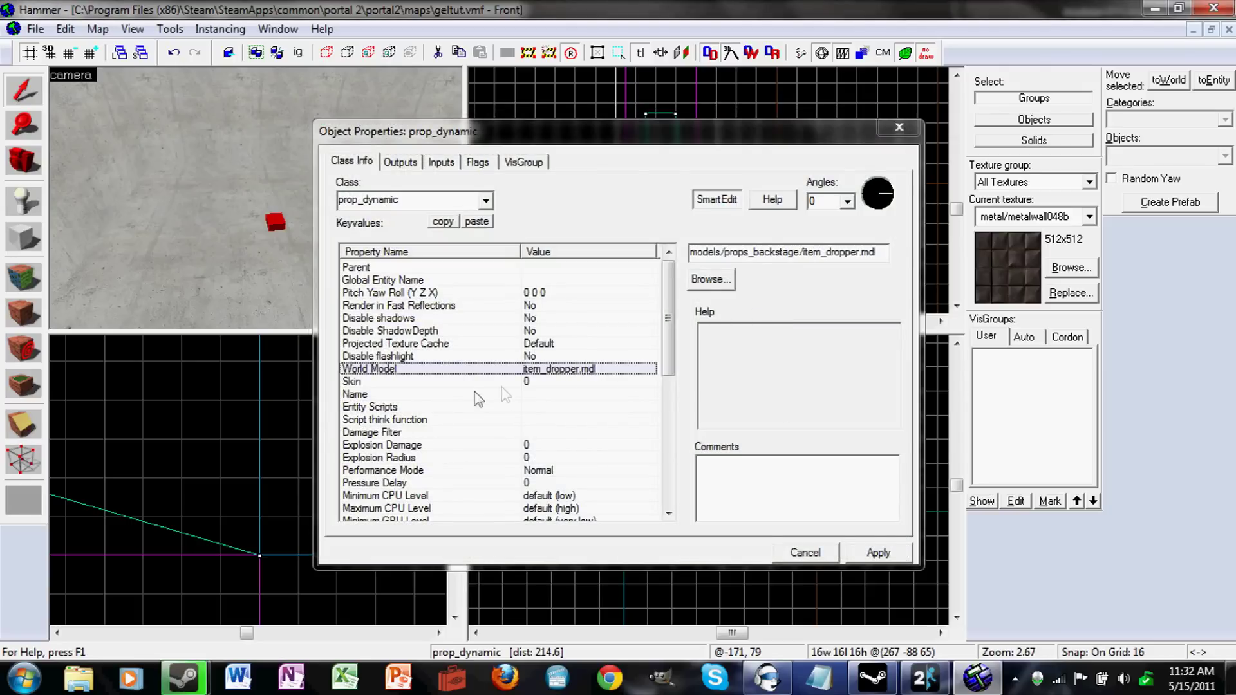
Name the dropper prop drop_1 and apply its properties.
left_click(361, 396)
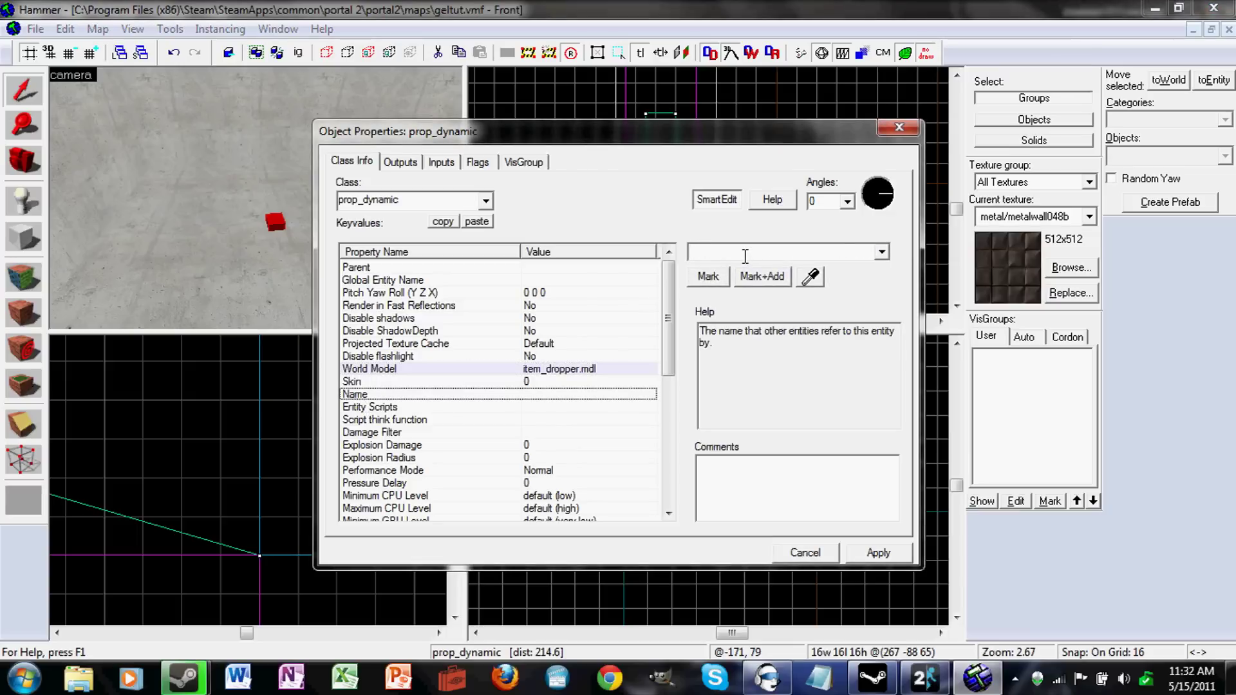
type("drop_1")
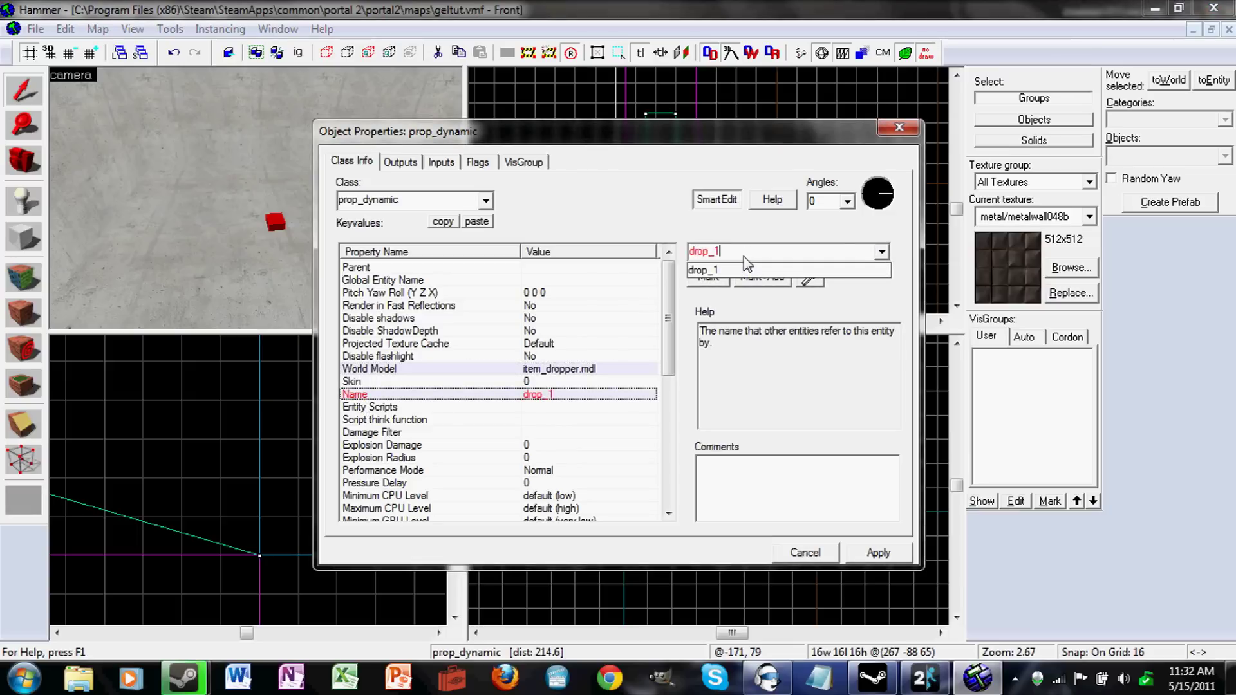
key("Return")
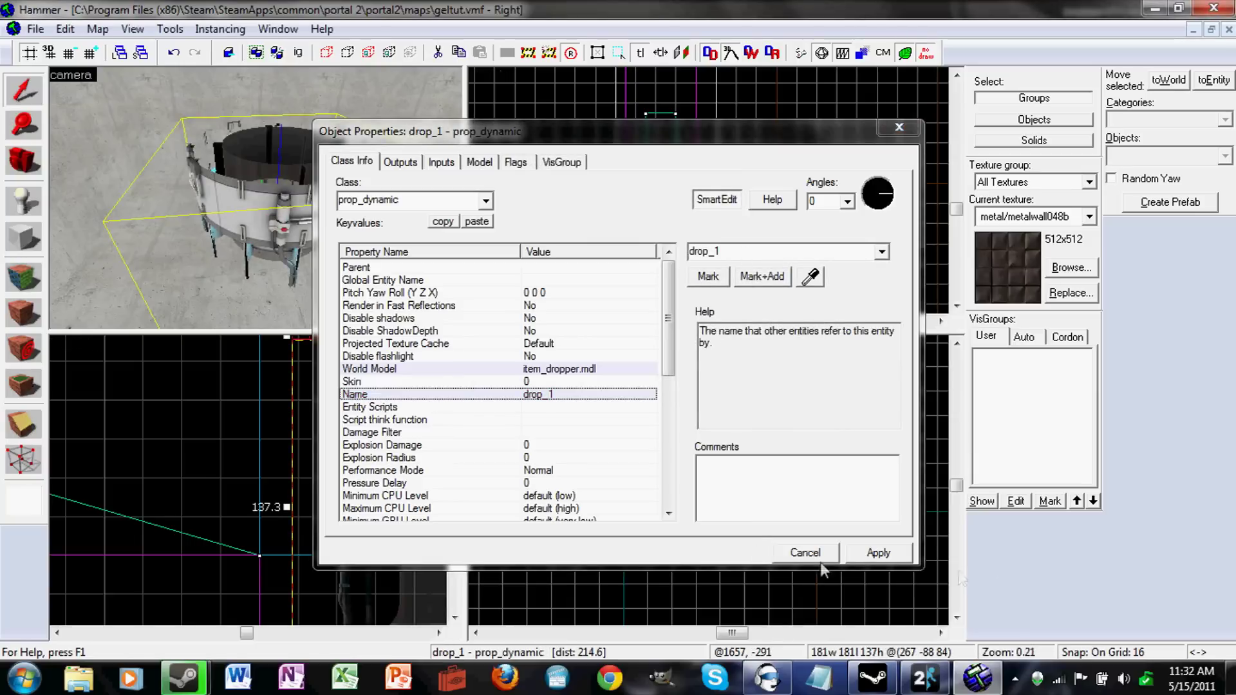
Set Hold Animation to Yes for drop_1, apply the change and close its properties.
left_click(577, 381)
scroll(566, 386, "down", 6)
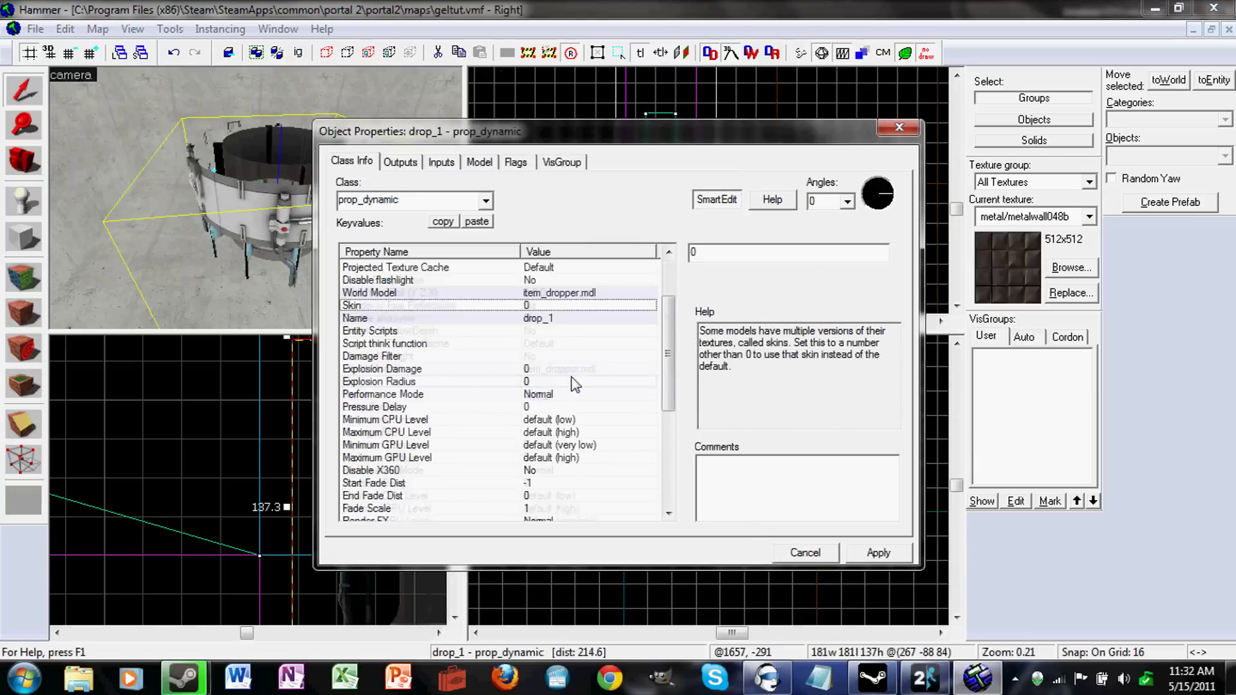
scroll(365, 464, "down", 2)
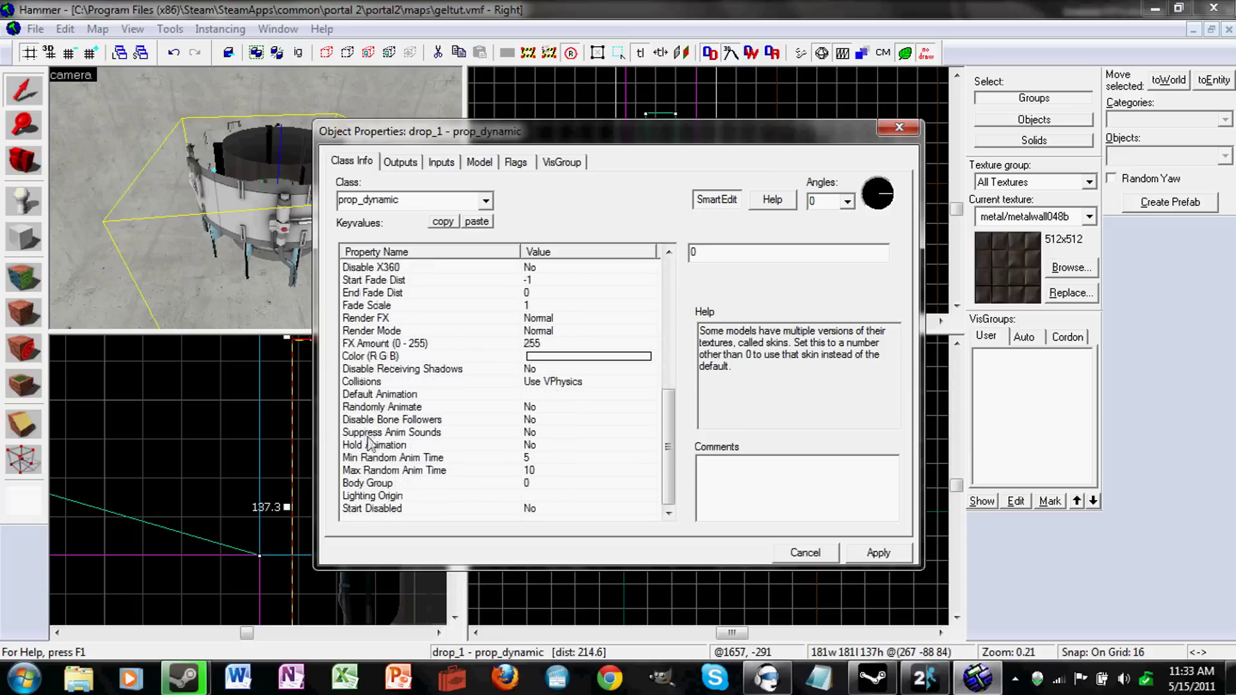
left_click(373, 446)
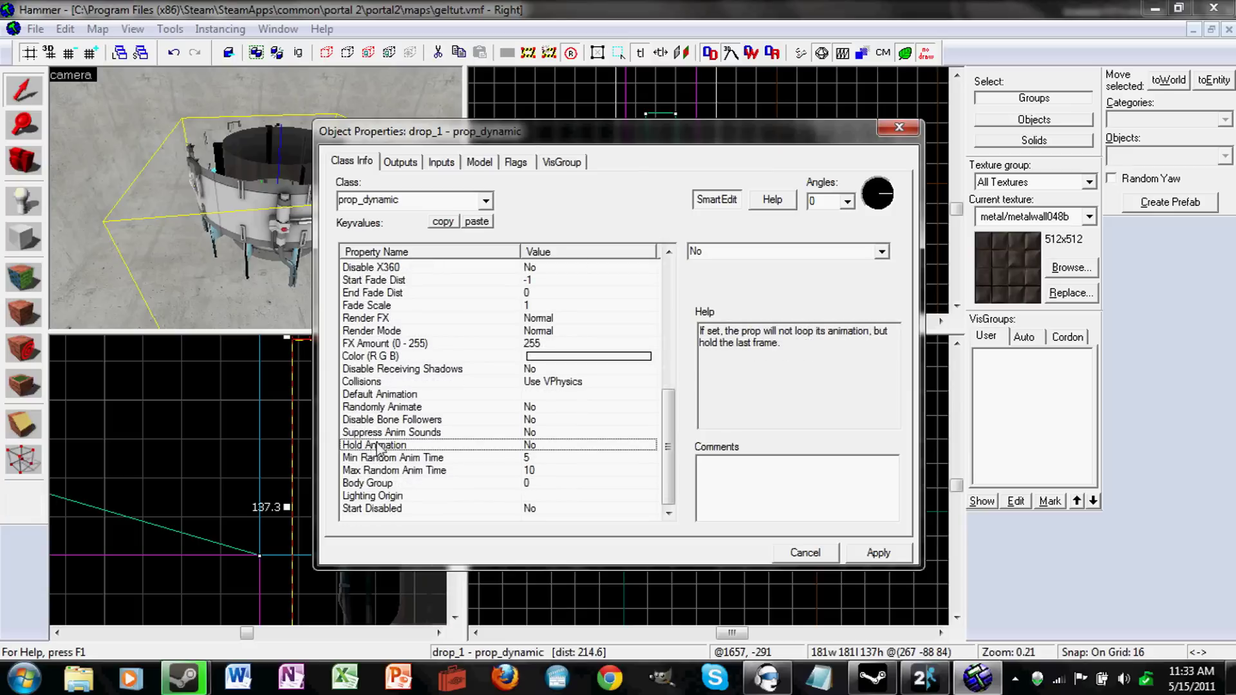
left_click(832, 257)
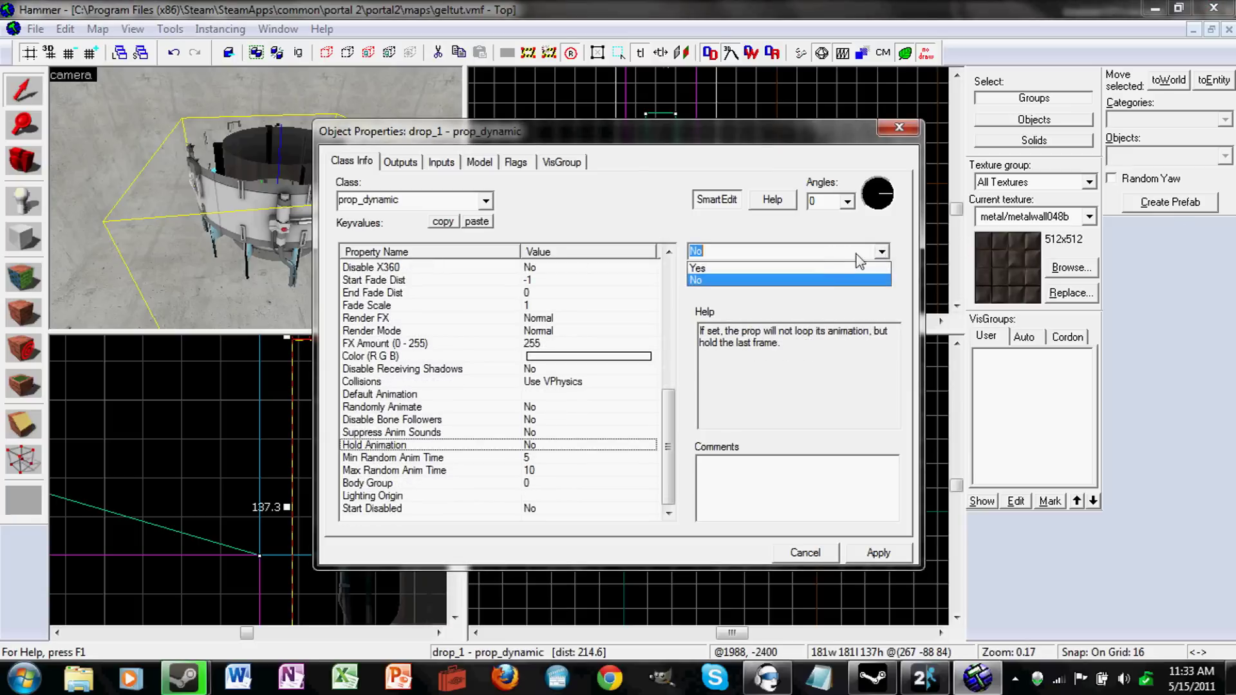
left_click(828, 271)
left_click(879, 552)
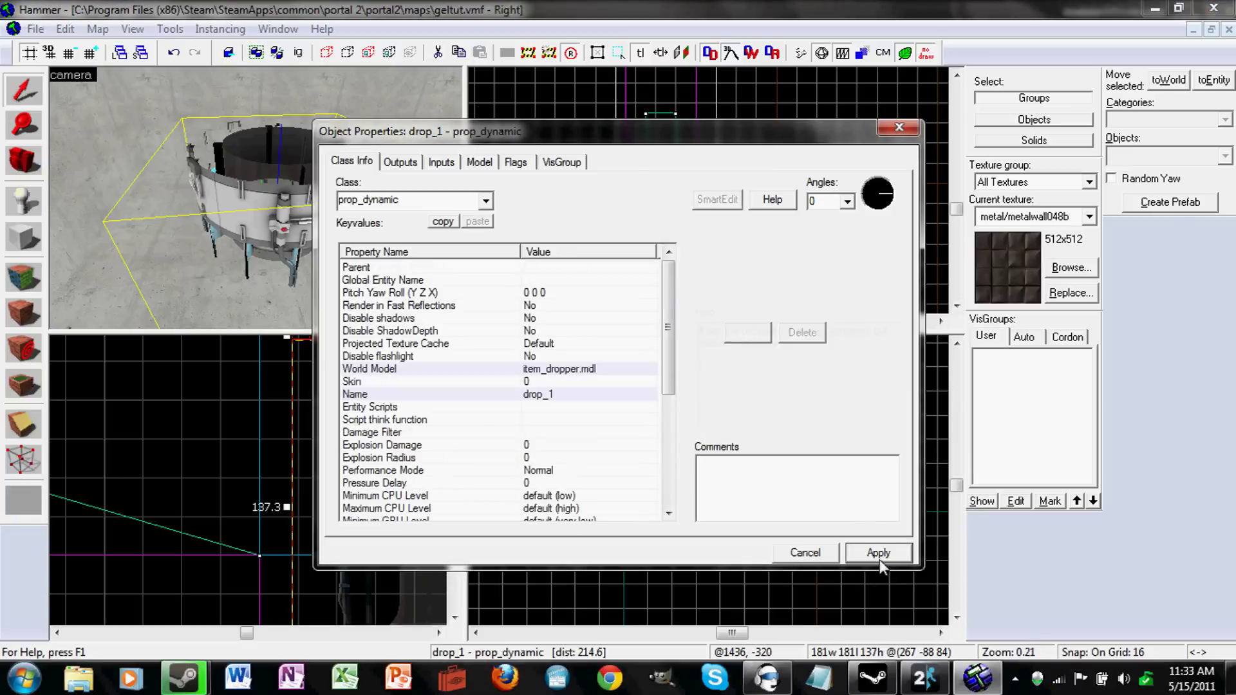
left_click(805, 552)
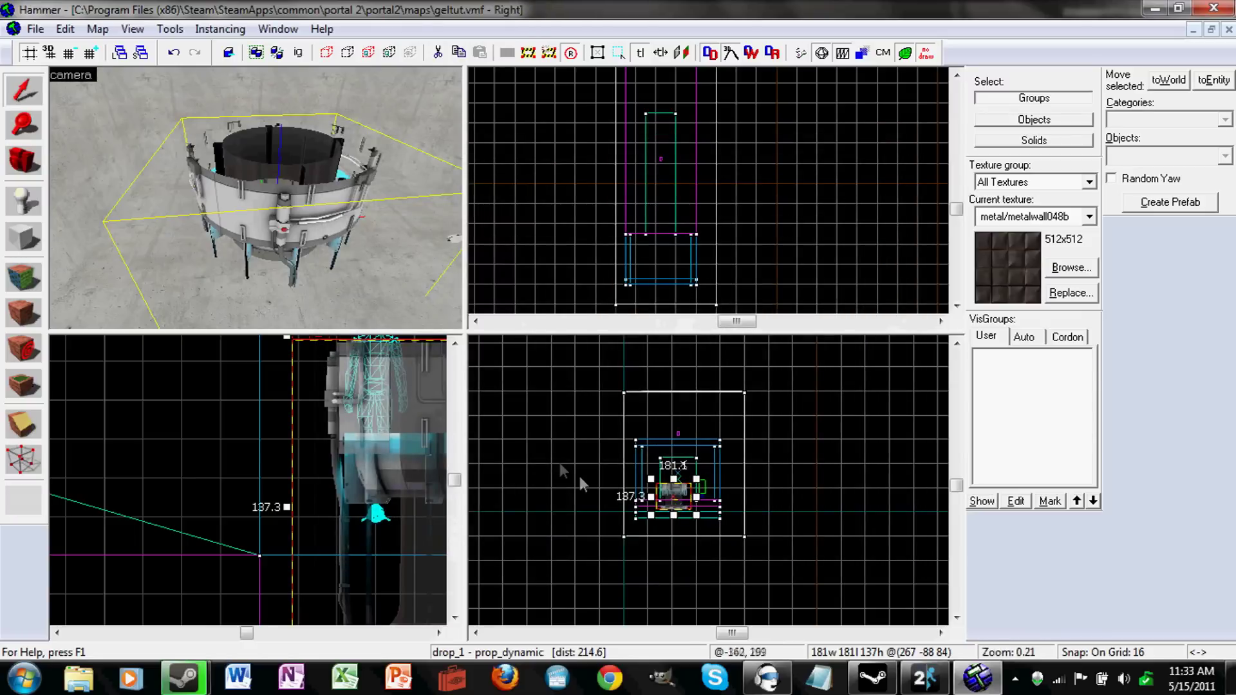
Move the drop_1 dropper up to the ceiling, centred across the room at about (267, 0, 283).
key("z")
key("s")
key("z")
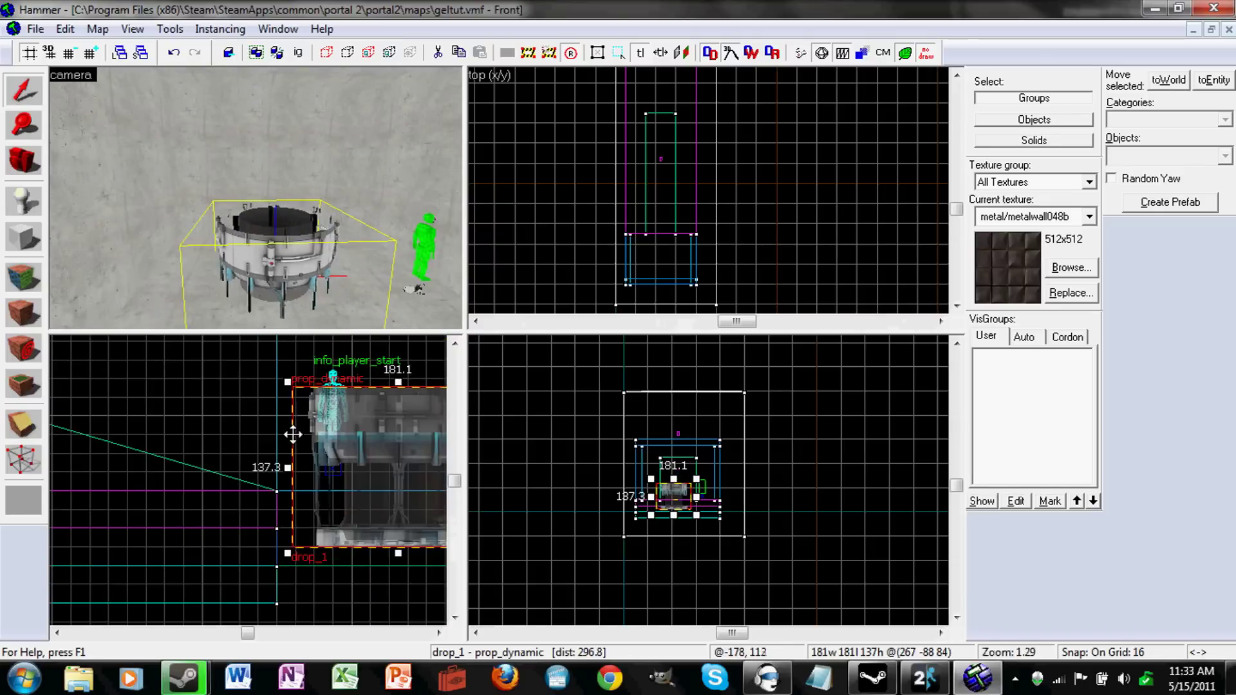
scroll(329, 437, "down", 4)
key("Up")
key("Right")
left_click_drag(257, 507, 301, 384)
scroll(313, 422, "up", 4)
Place an info_player_start entity inside the dropper at about (281, 3, 315).
key("z")
key("w")
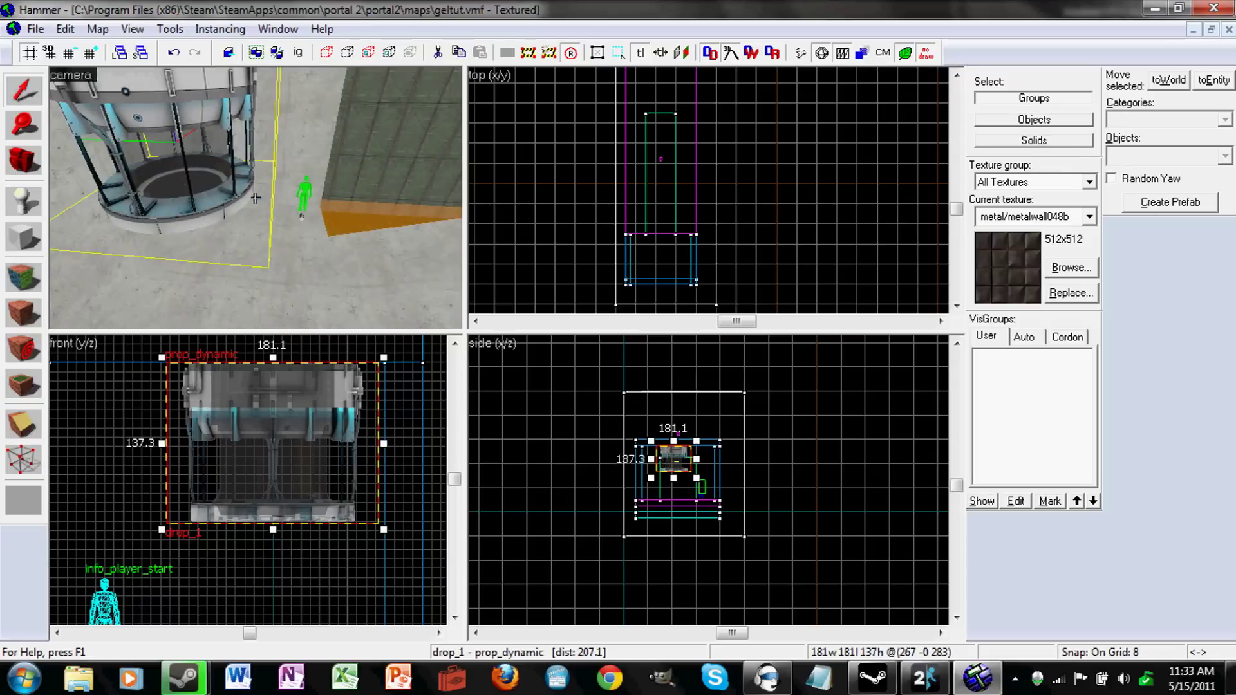
key("w")
key("s")
left_click_drag(256, 198, 256, 198)
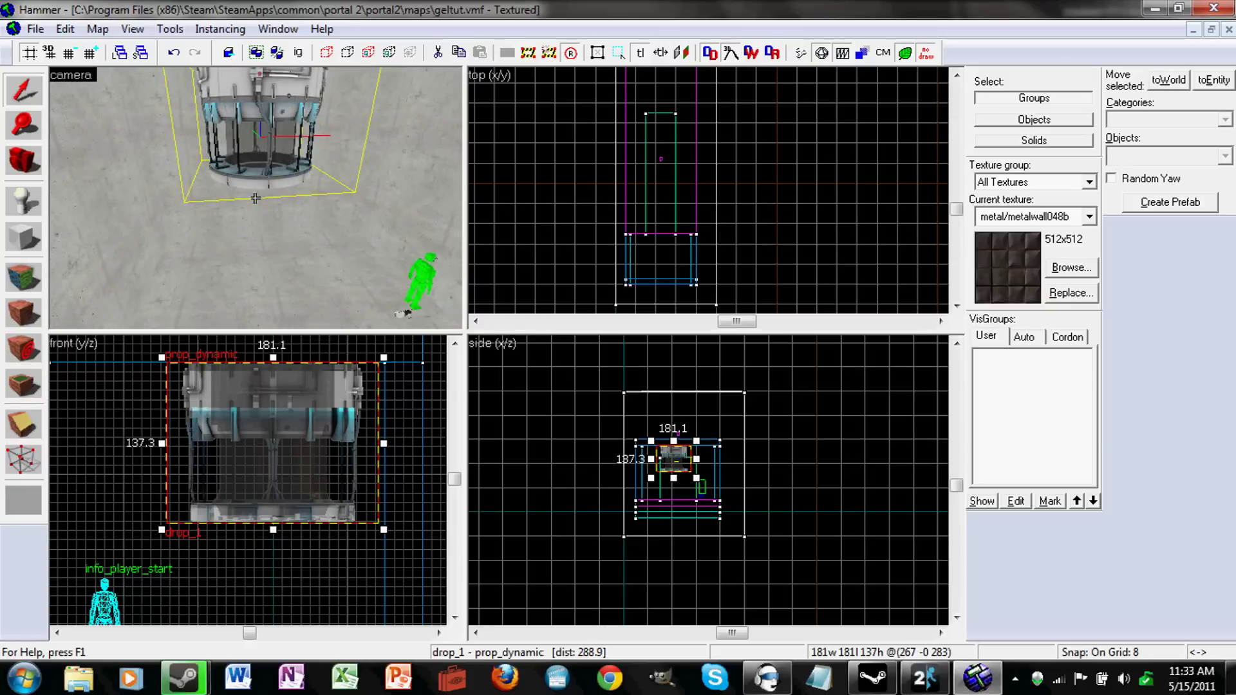
key("w")
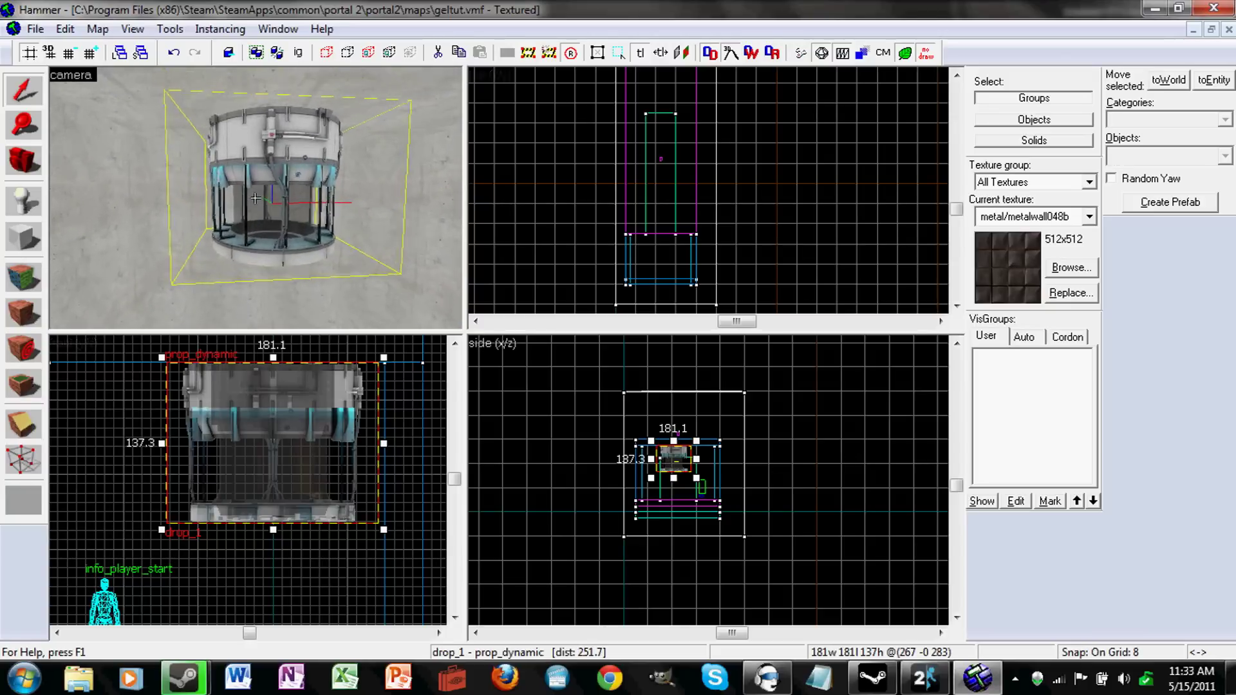
left_click_drag(255, 198, 256, 198)
key("z")
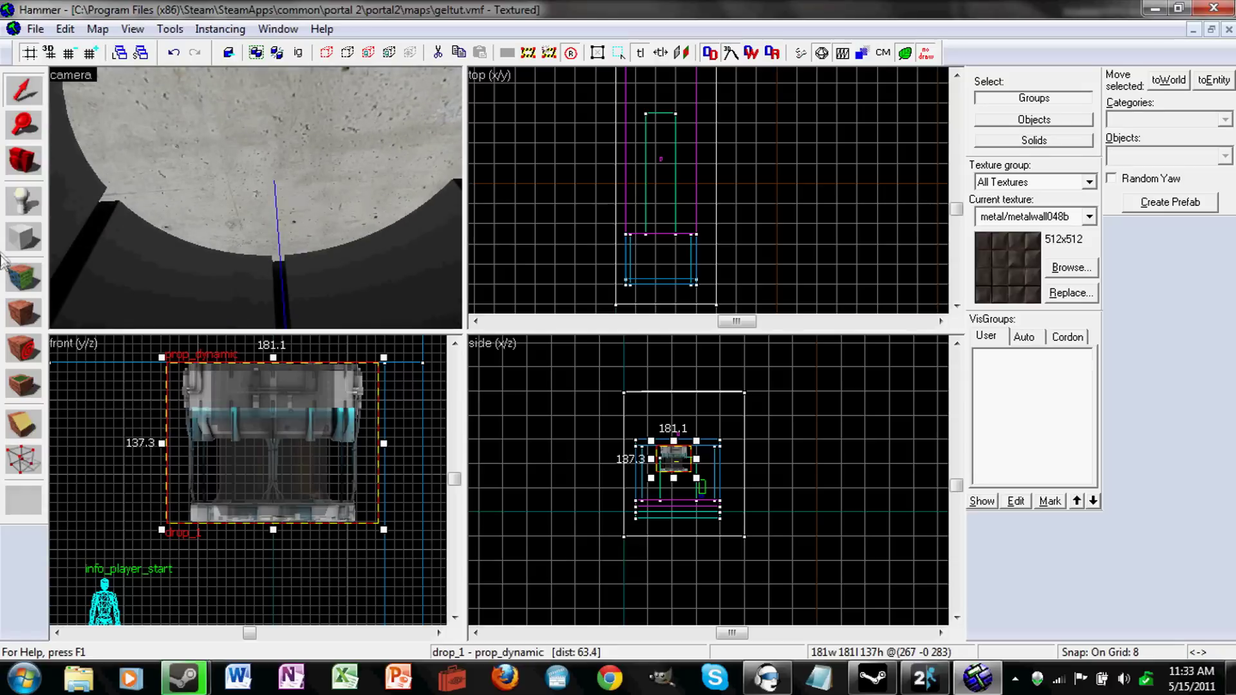
left_click(23, 201)
left_click(288, 134)
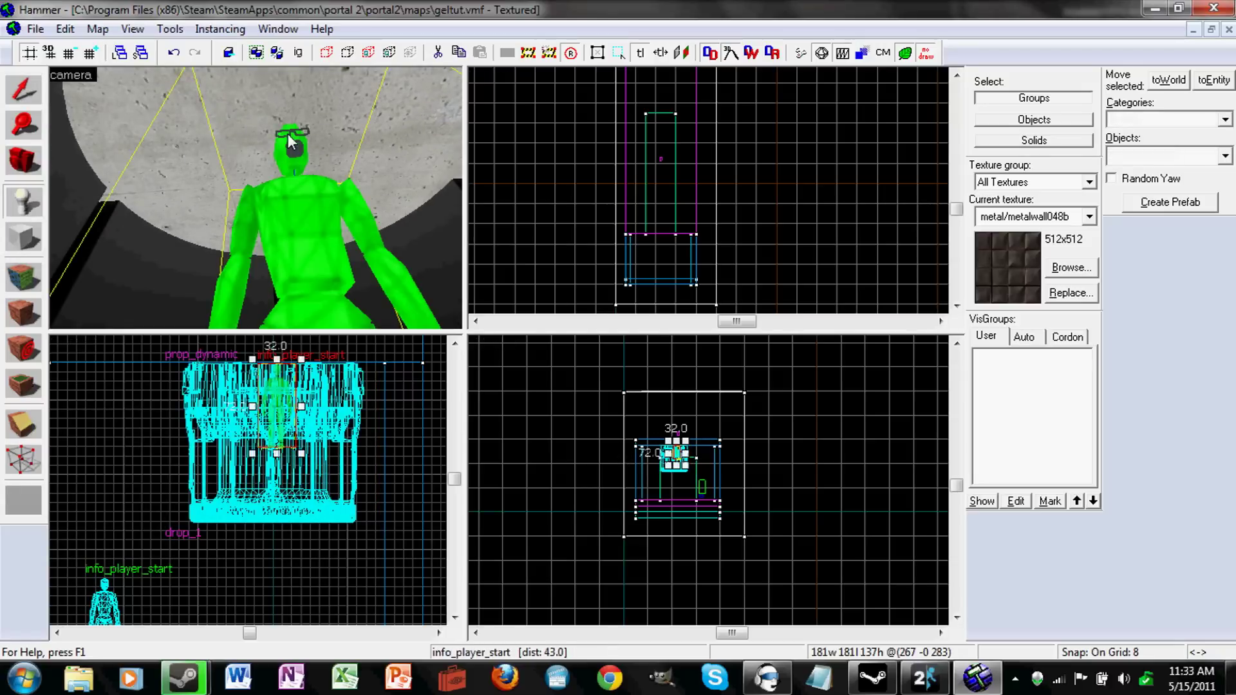
Change the class of the new entity inside the dropper to info_paint_sprayer.
key("alt+Return")
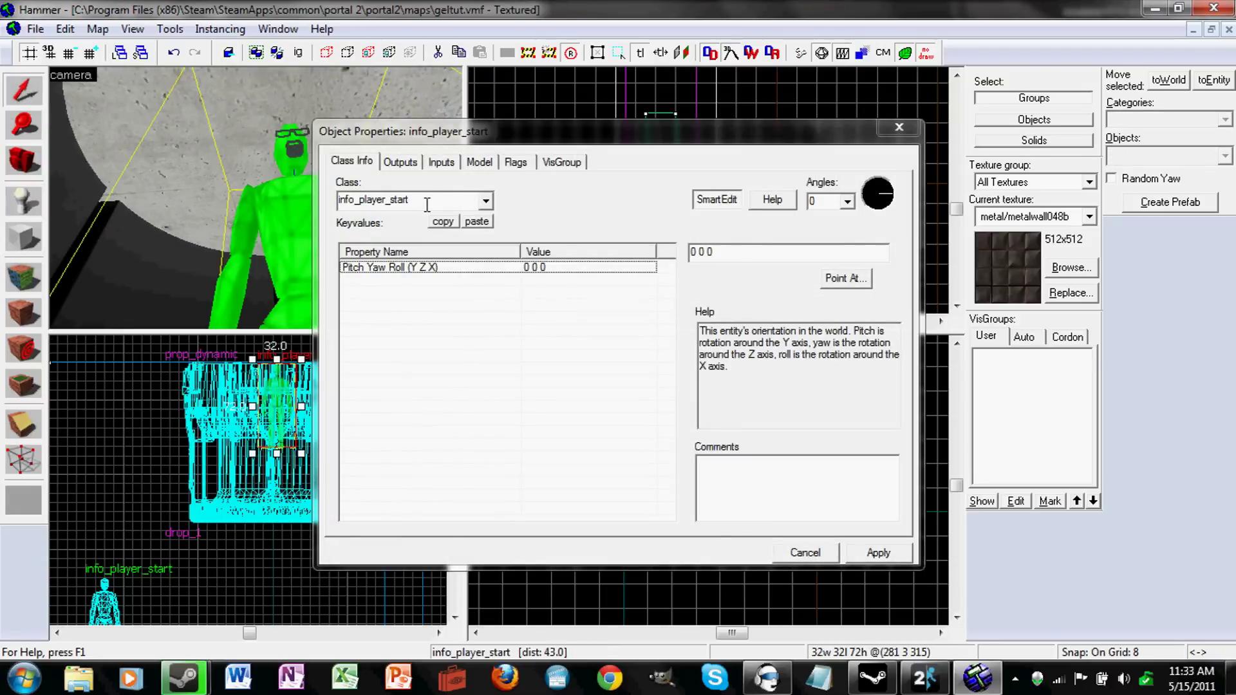
left_click(426, 205)
left_click(245, 202)
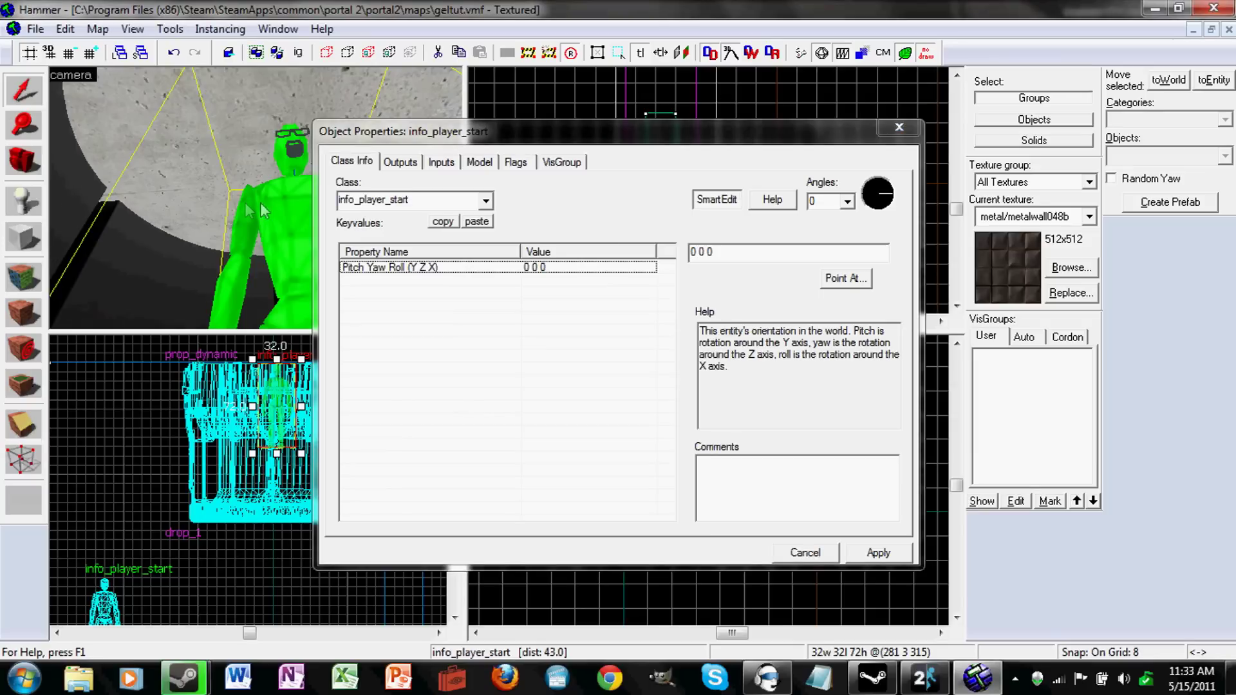
left_click(369, 196)
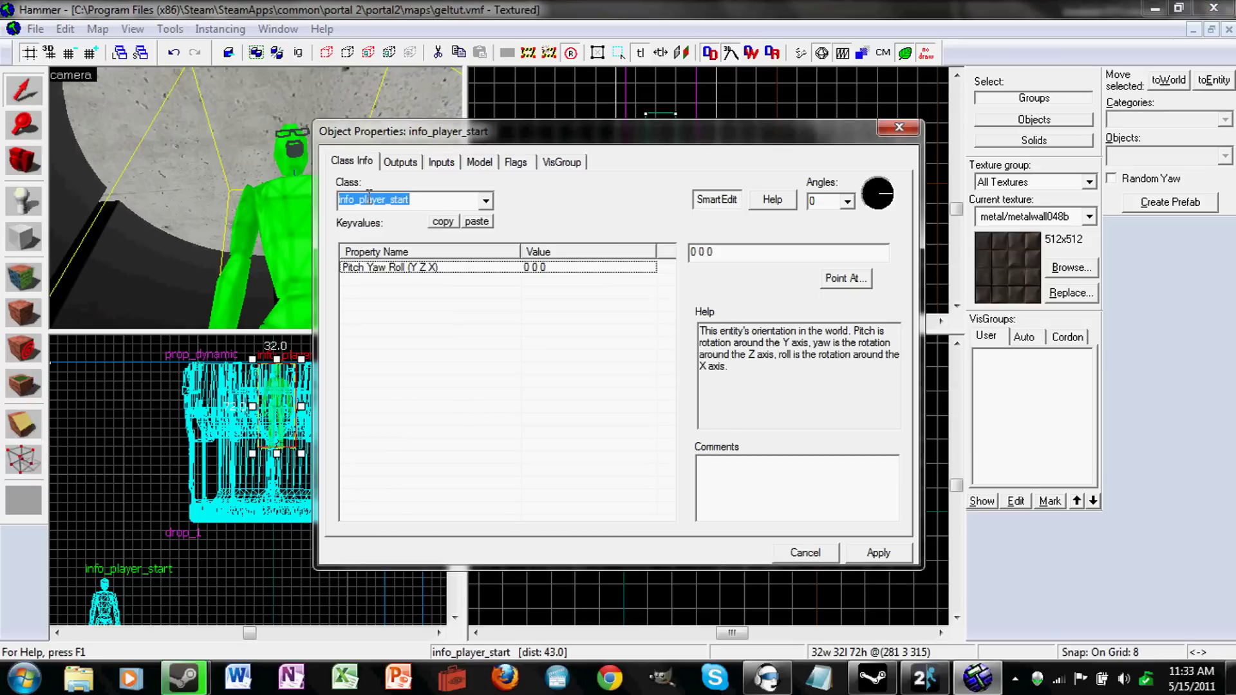
type("info_pa")
left_click(376, 220)
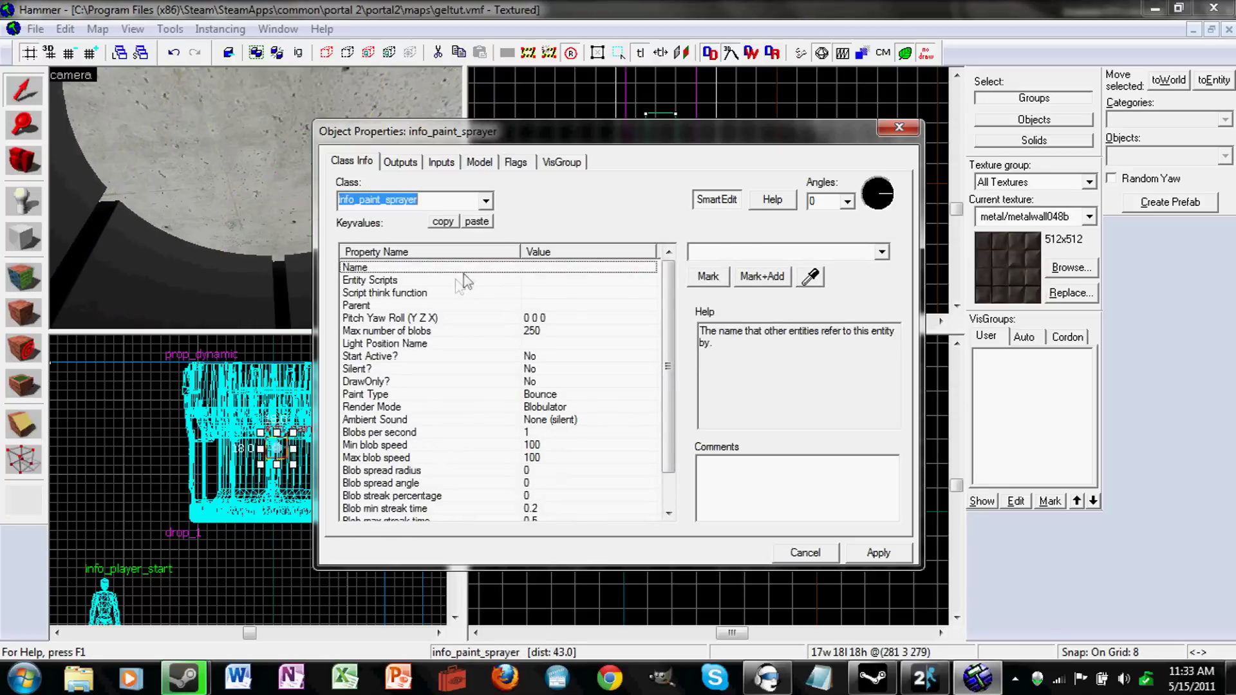
Name the paint sprayer bounce_1.
left_click(797, 250)
type("bounce_1")
key("Return")
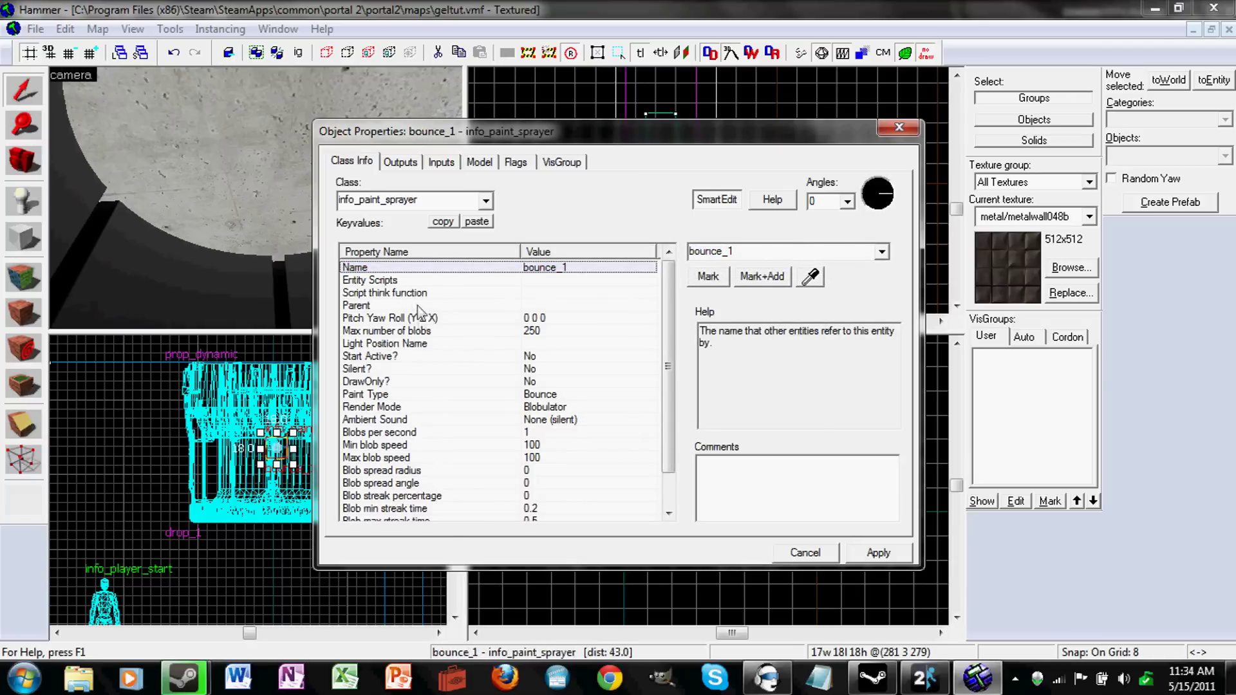
Rename the paint sprayer to speed_1.
double_click(728, 252)
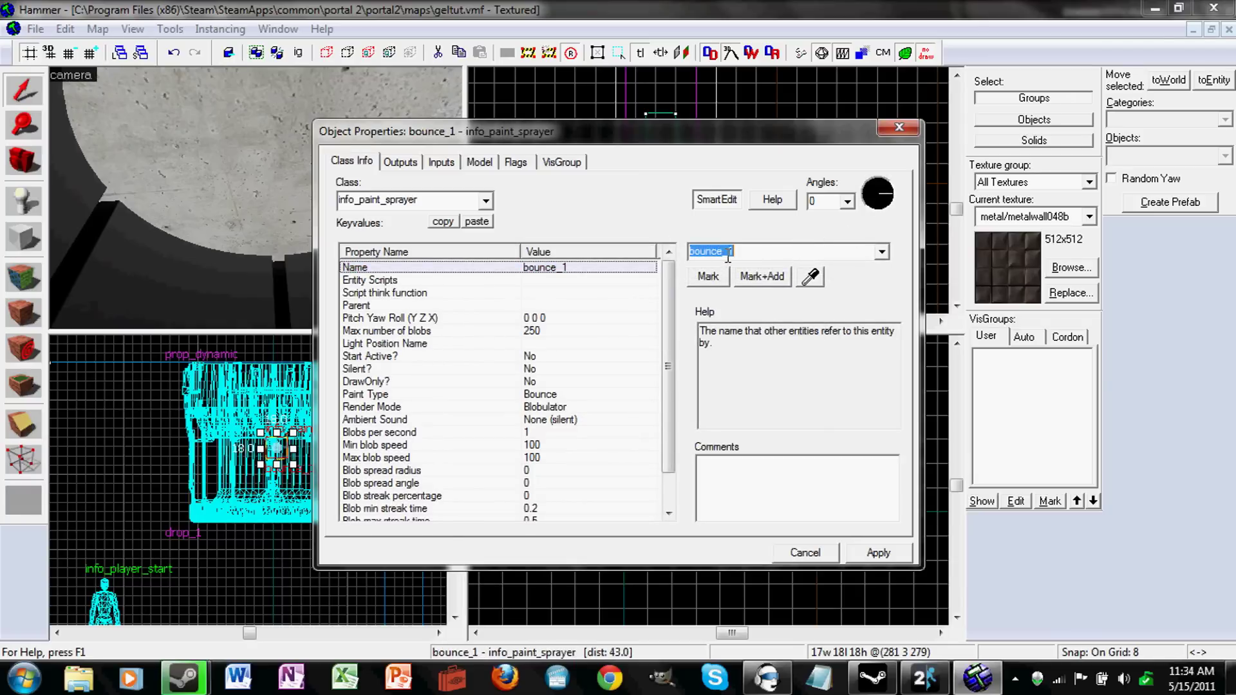
type("speed")
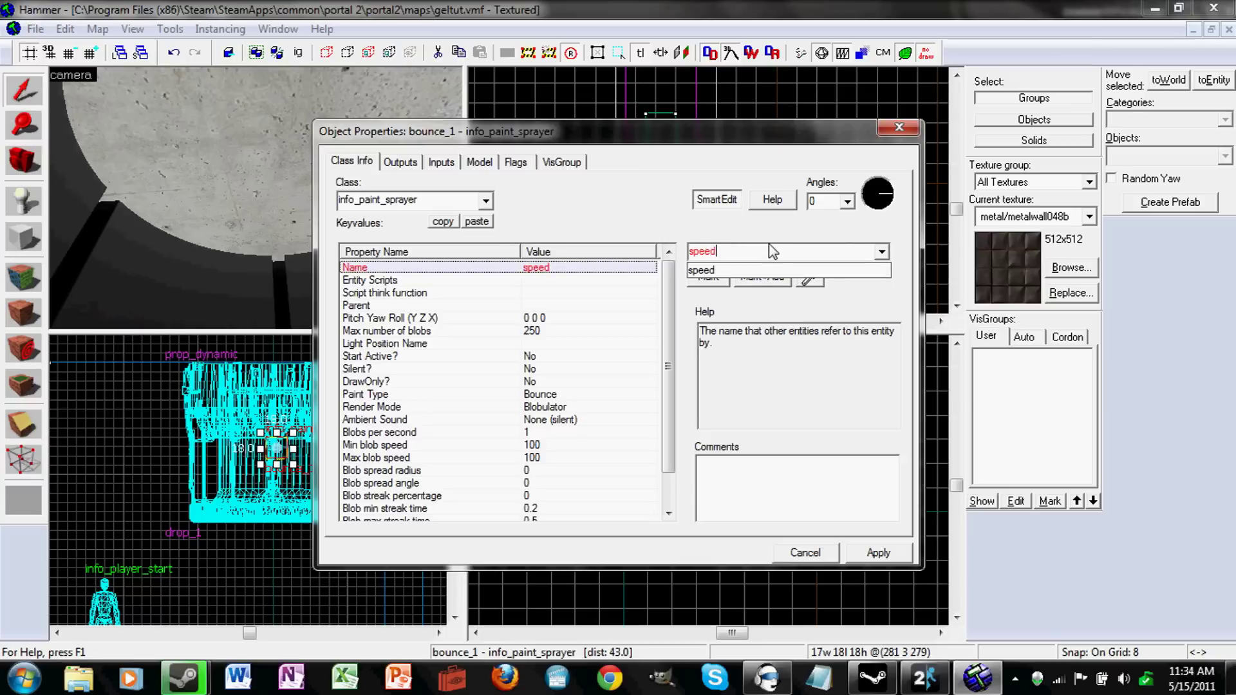
key("Return")
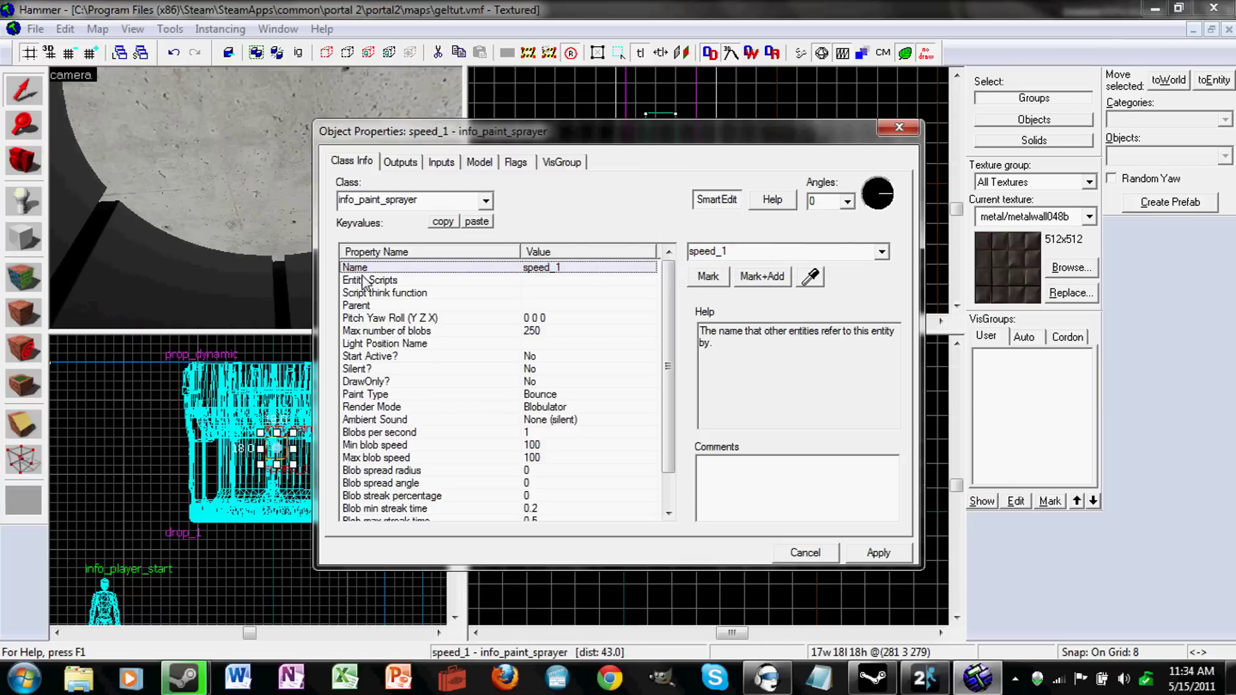
left_click(364, 281)
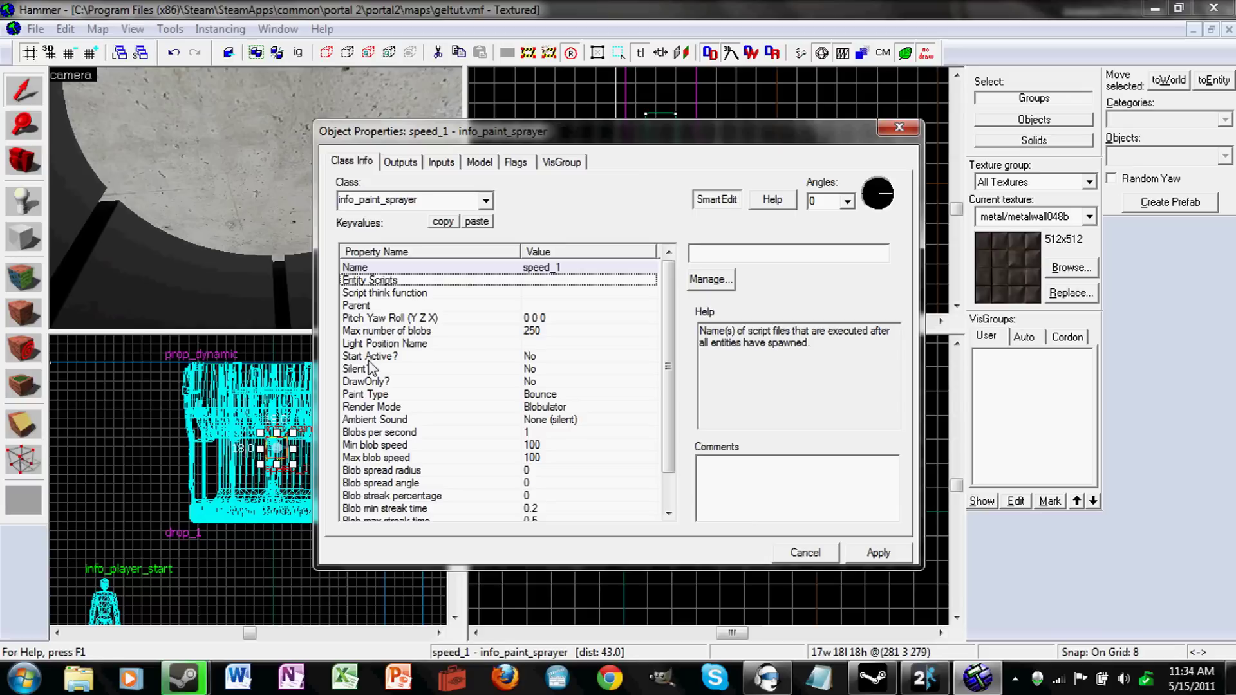
Set the speed_1 sprayer's paint type to Speed and its ambient sound to Heavy Flow.
left_click(378, 394)
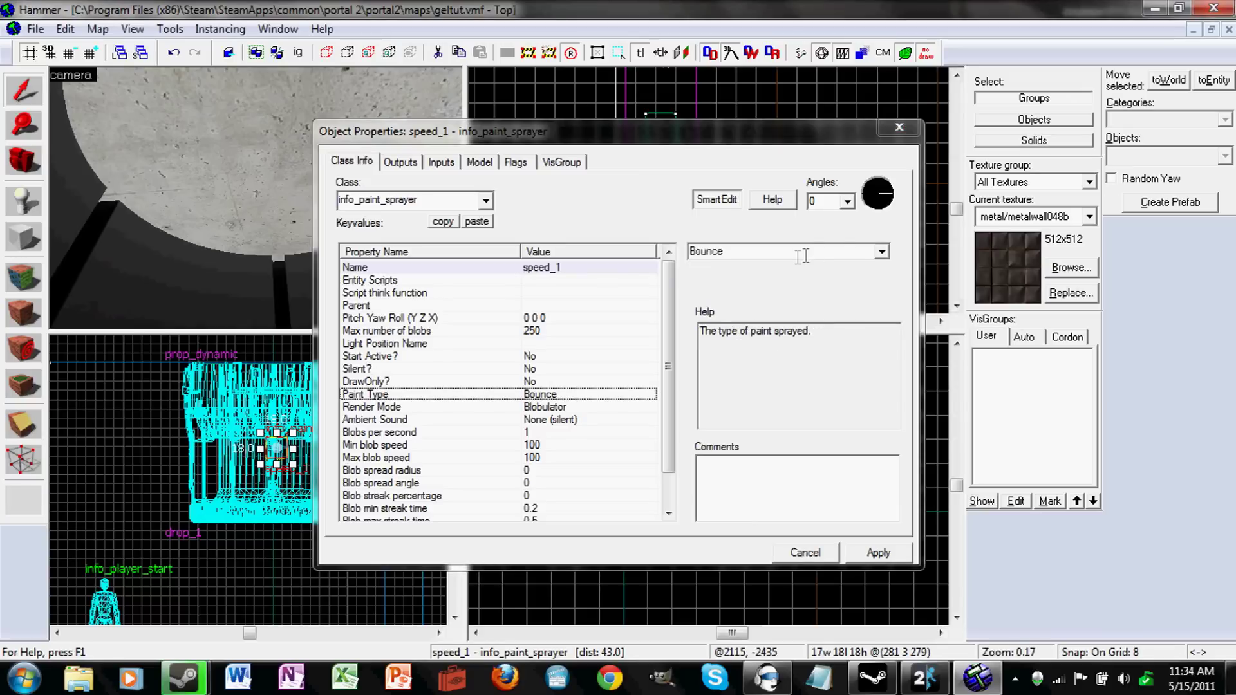
left_click(882, 252)
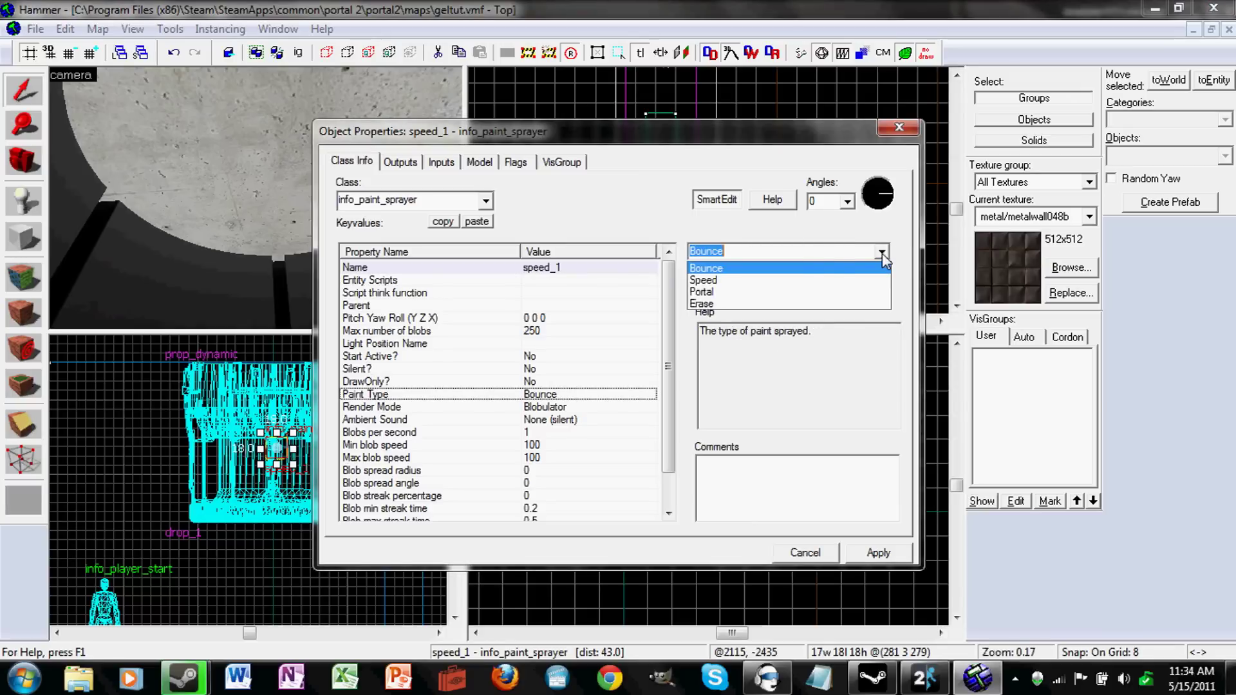
left_click(740, 281)
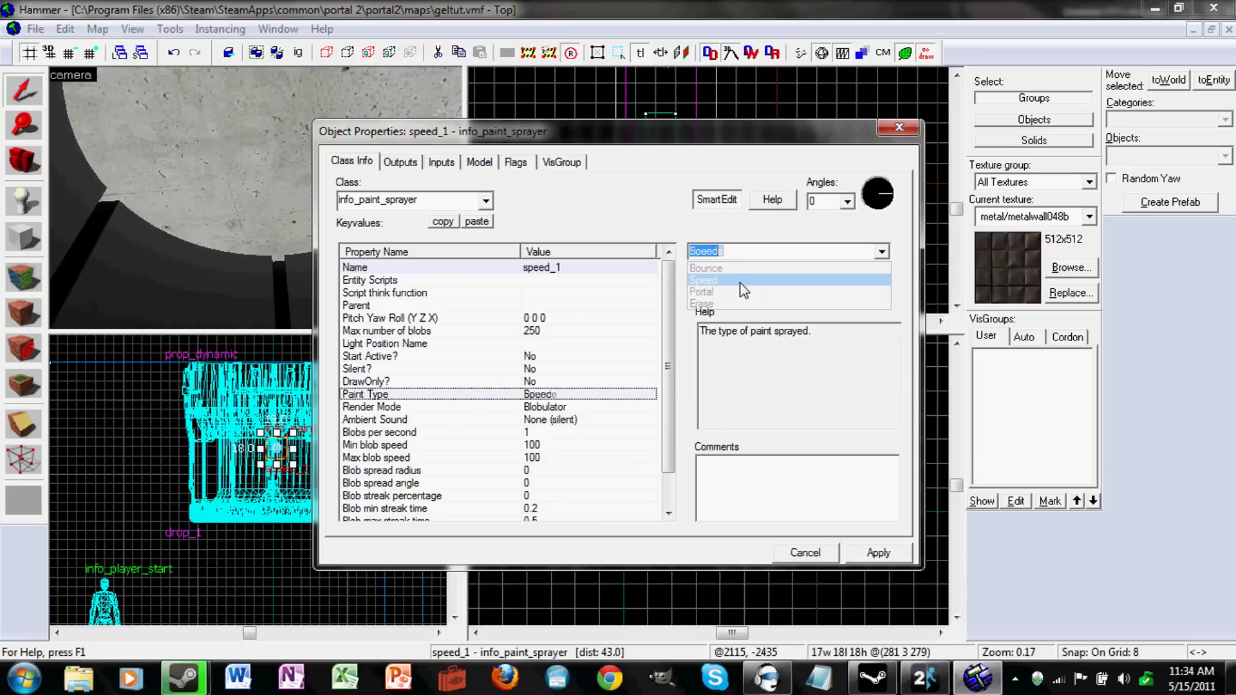
left_click(489, 407)
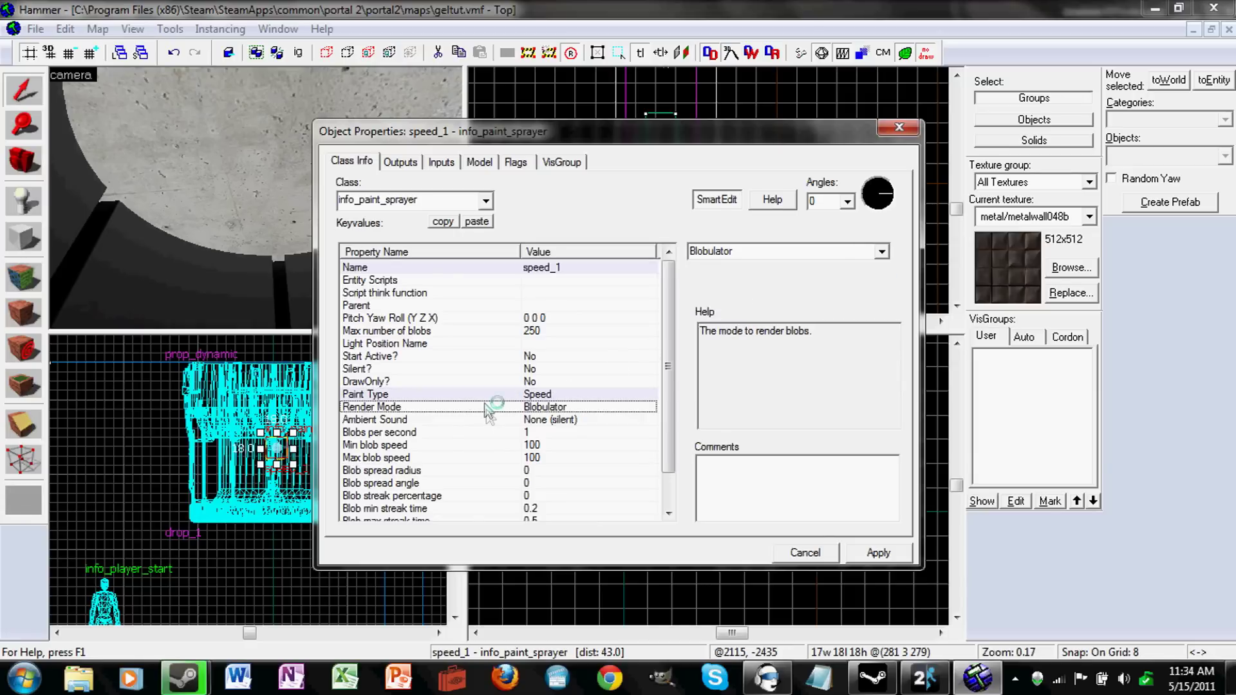
scroll(486, 407, "down", 1)
scroll(487, 410, "down", 1)
left_click(399, 395)
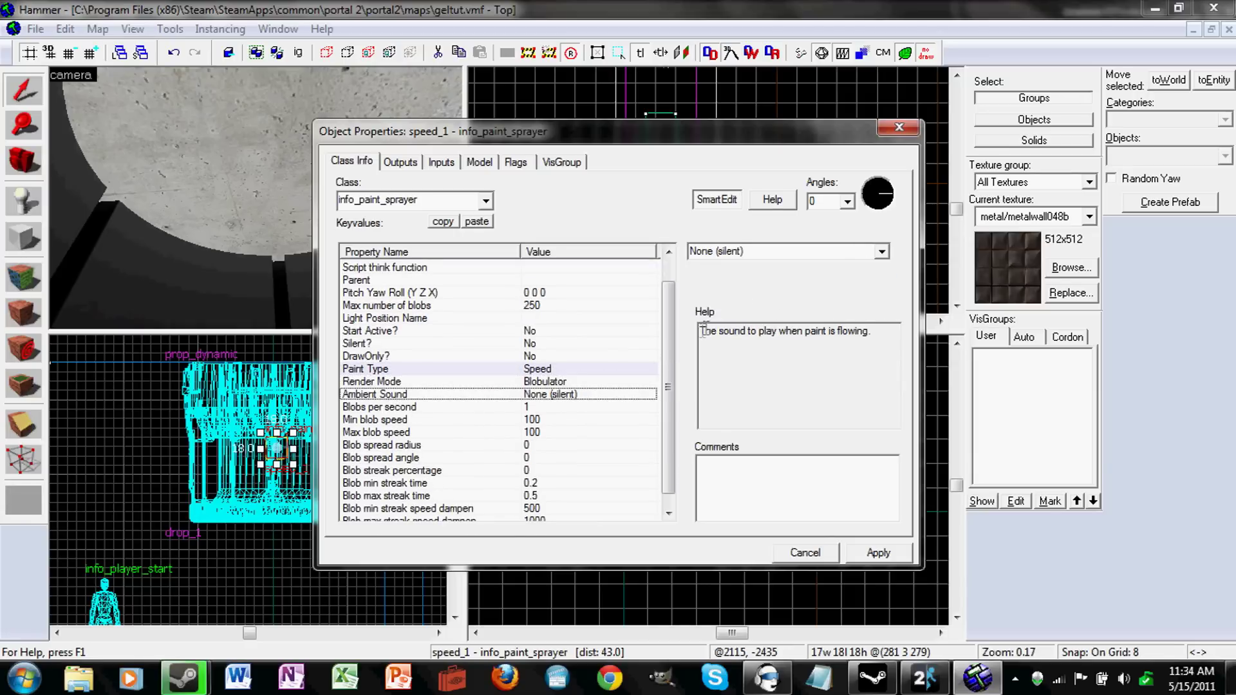
left_click(881, 251)
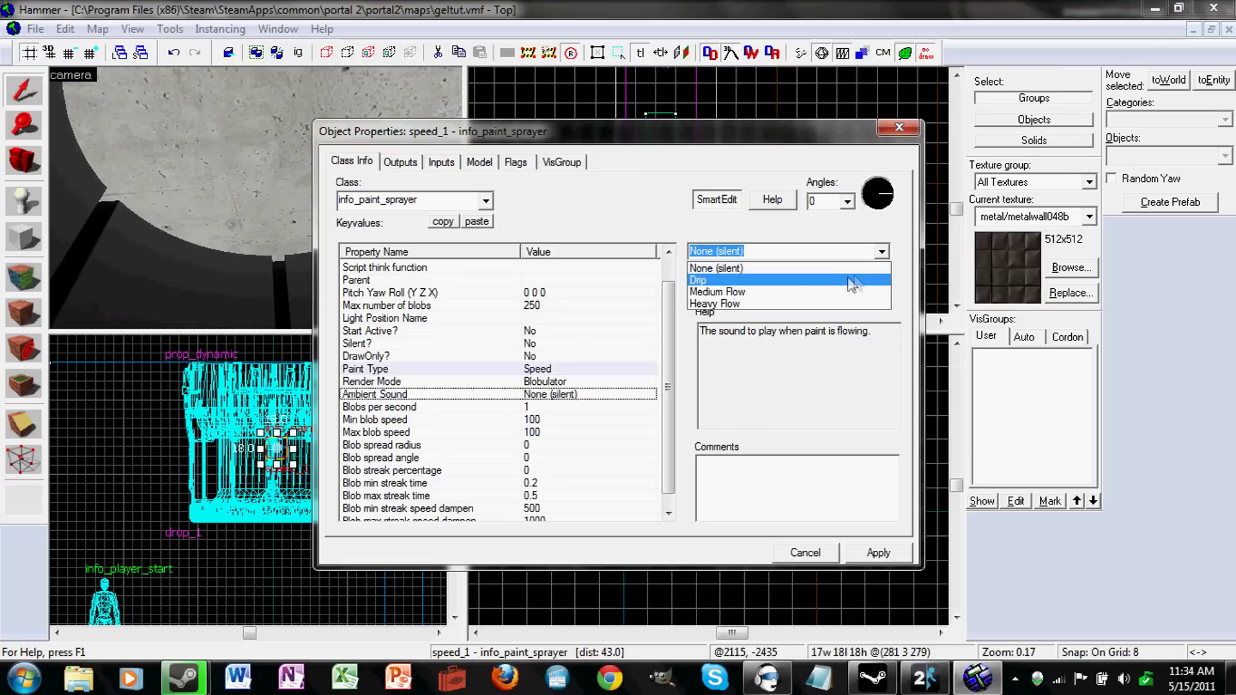
left_click(792, 304)
Set the sprayer's blobs per second to 50.
left_click(415, 411)
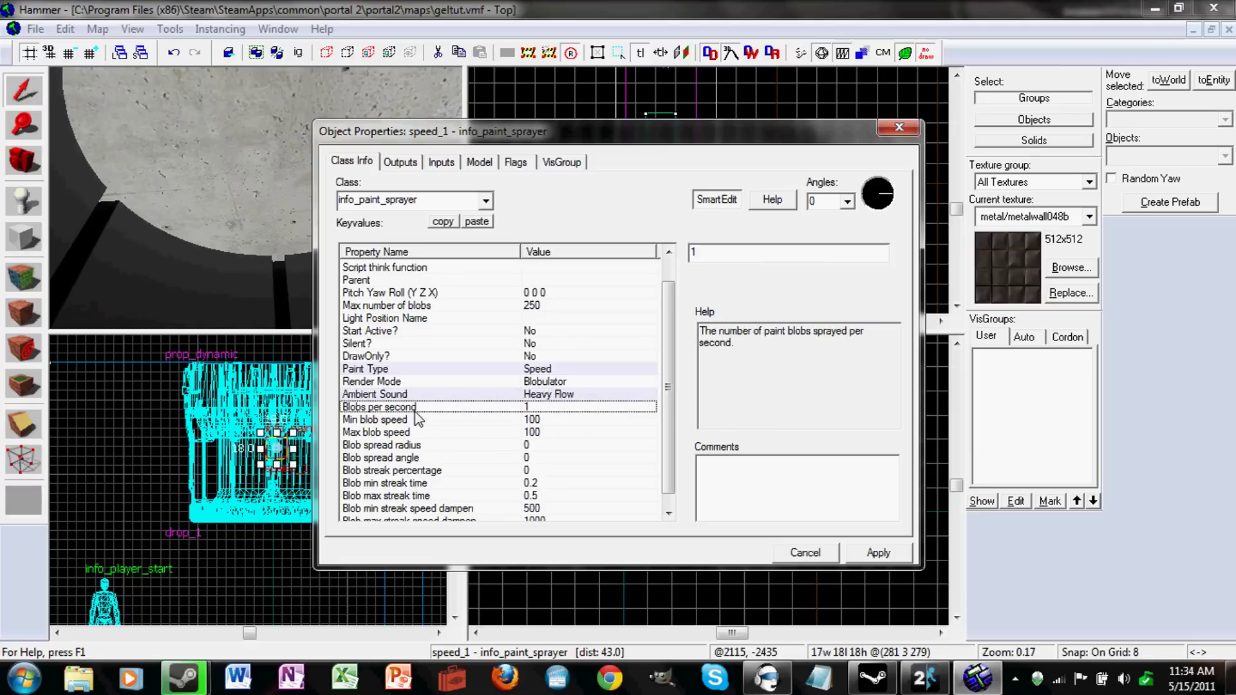
double_click(703, 250)
type("50")
key("Return")
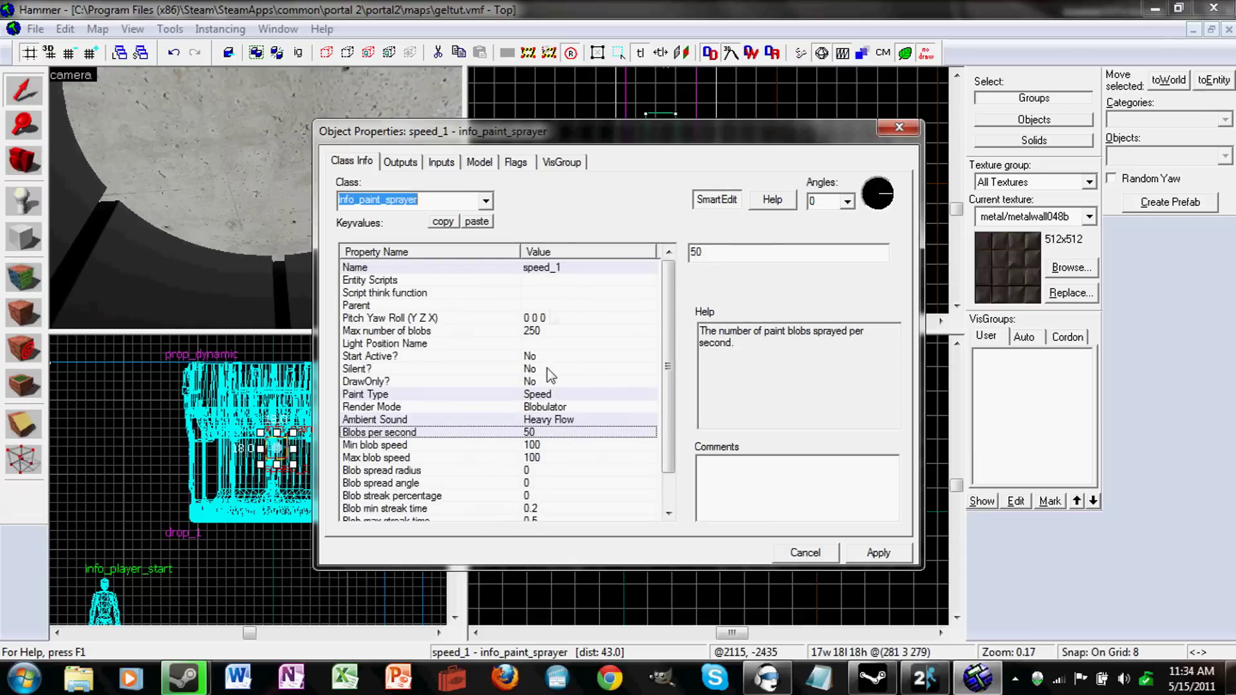
Set the sprayer's blob streak percentage to 90.
left_click(529, 446)
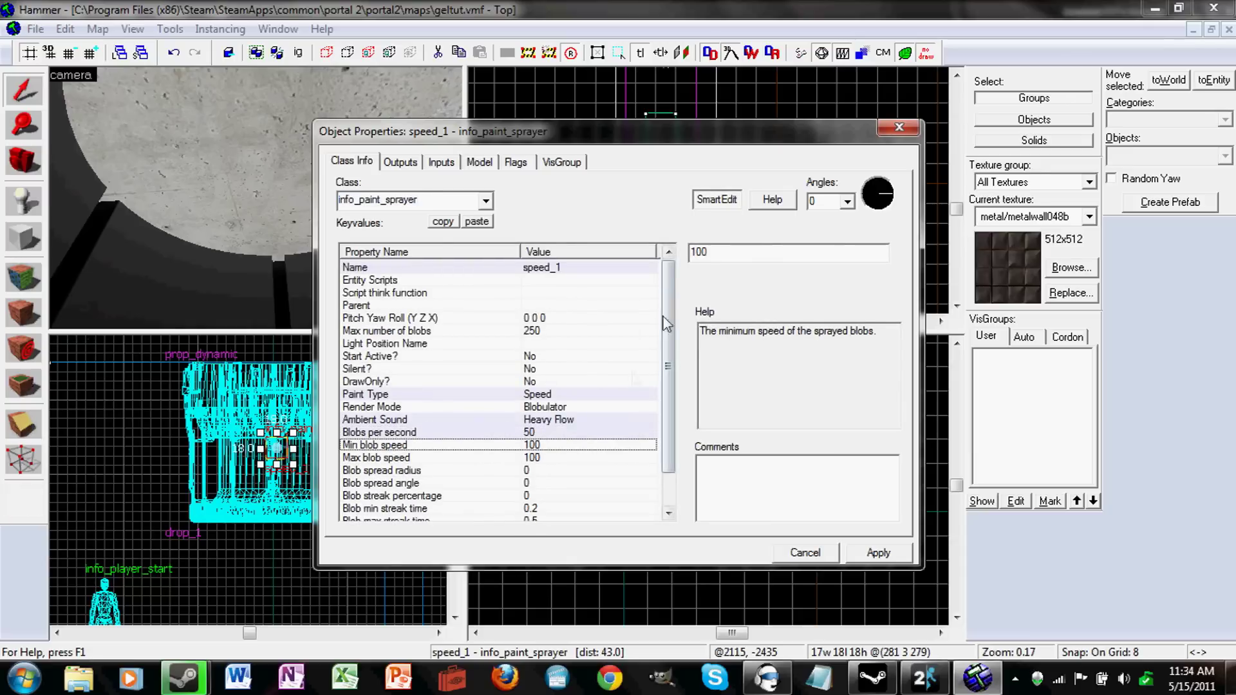
scroll(508, 422, "down", 1)
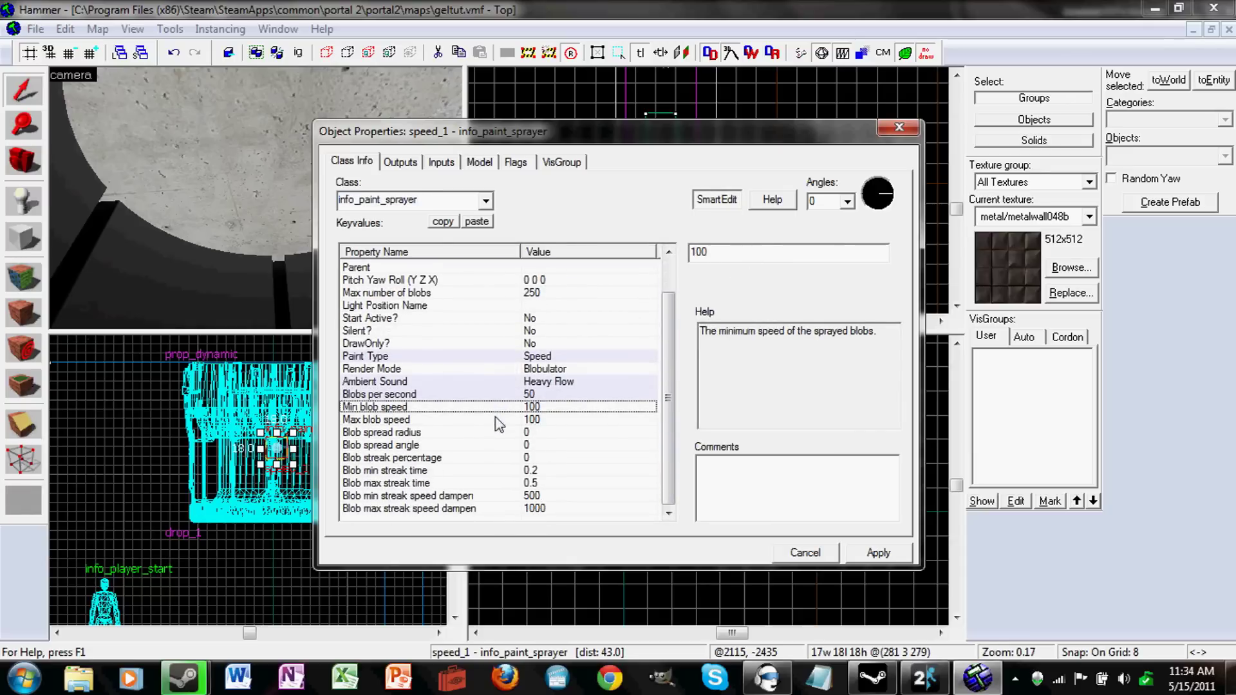
left_click(398, 435)
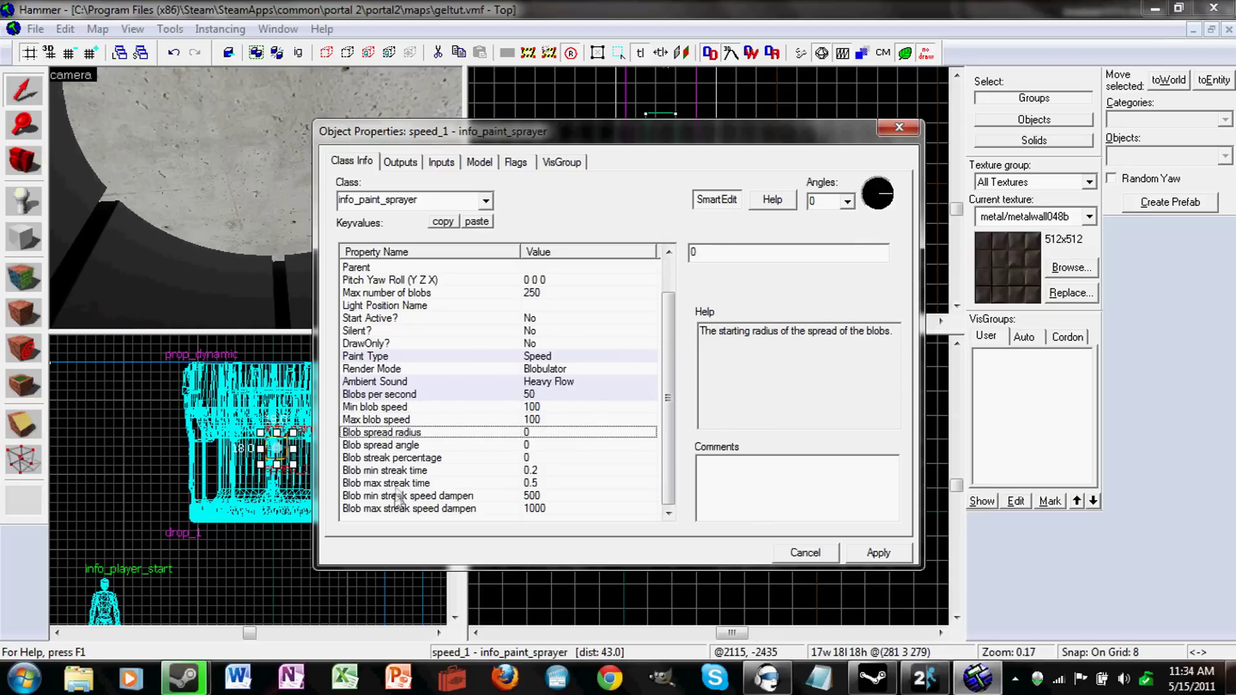
left_click(368, 457)
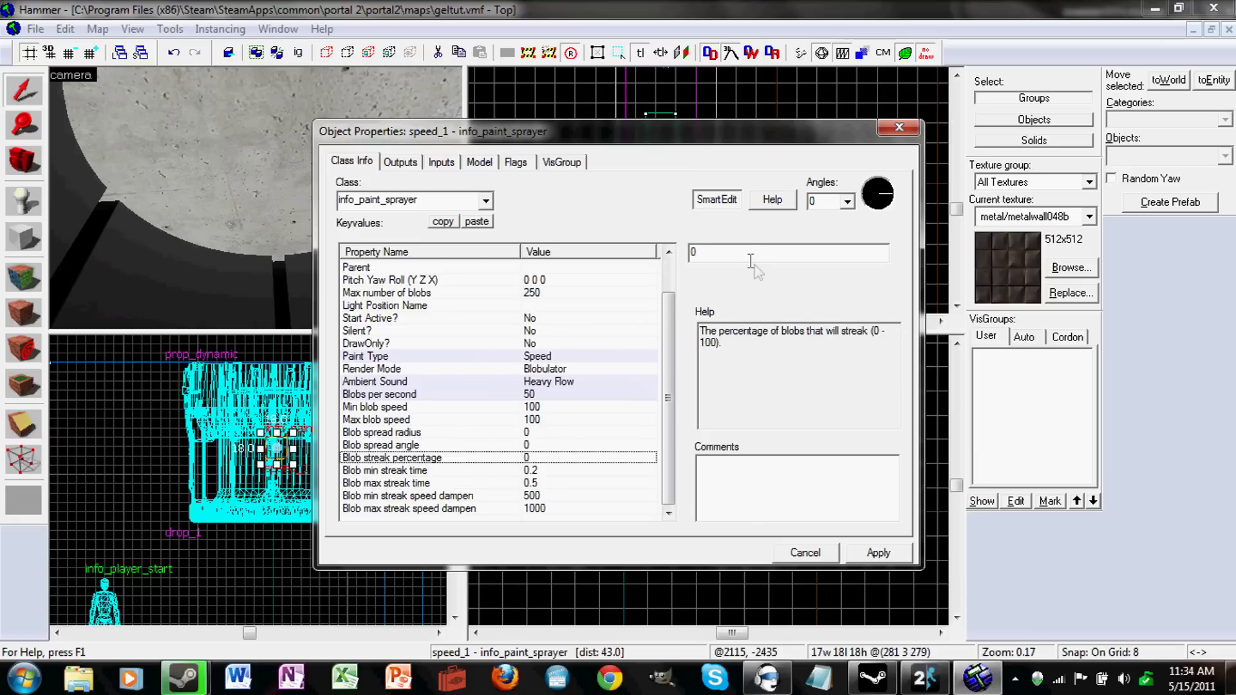
type("90")
key("Return")
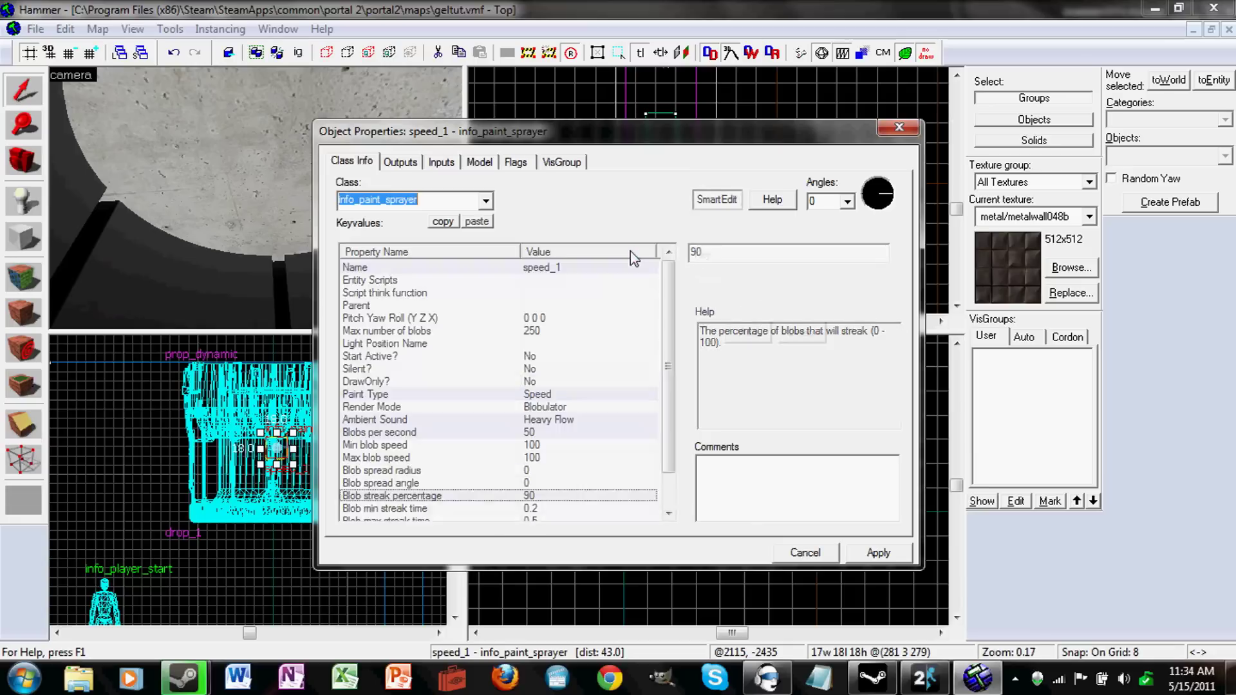
Set the sprayer's blob spread angle to 30, then apply the properties and close them.
left_click(408, 484)
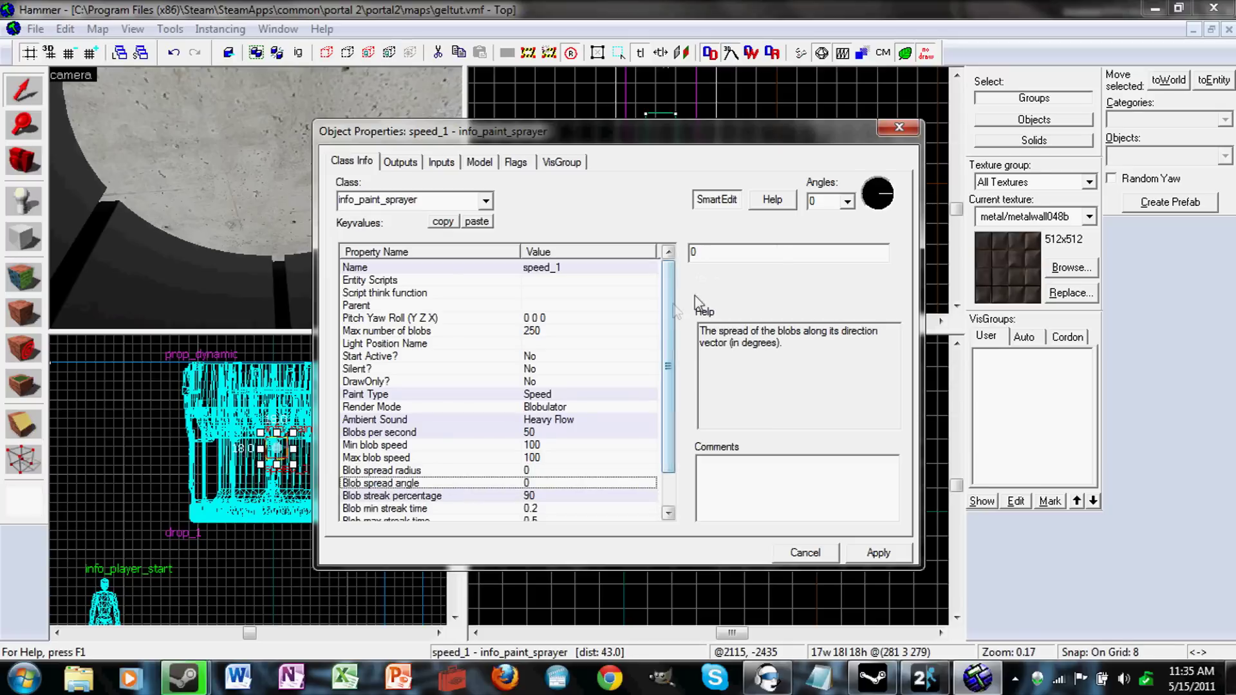
left_click_drag(680, 251, 719, 253)
type("30")
key("Return")
left_click(467, 421)
scroll(468, 423, "down", 1)
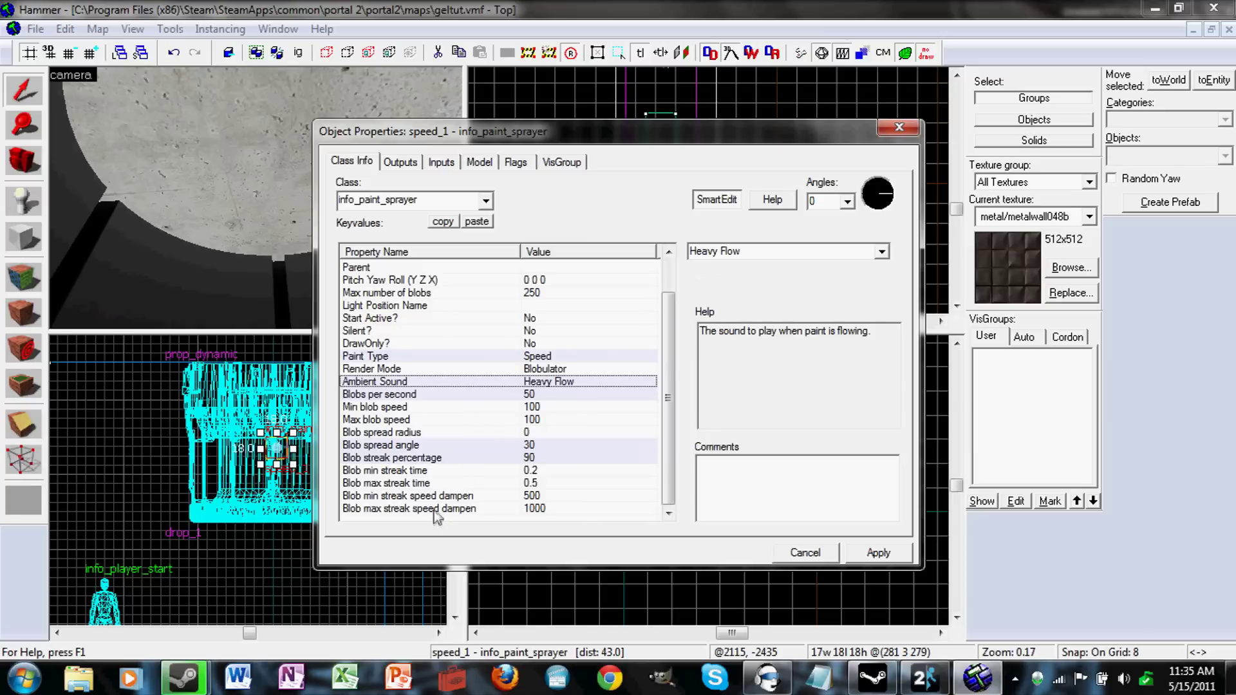
scroll(421, 470, "up", 1)
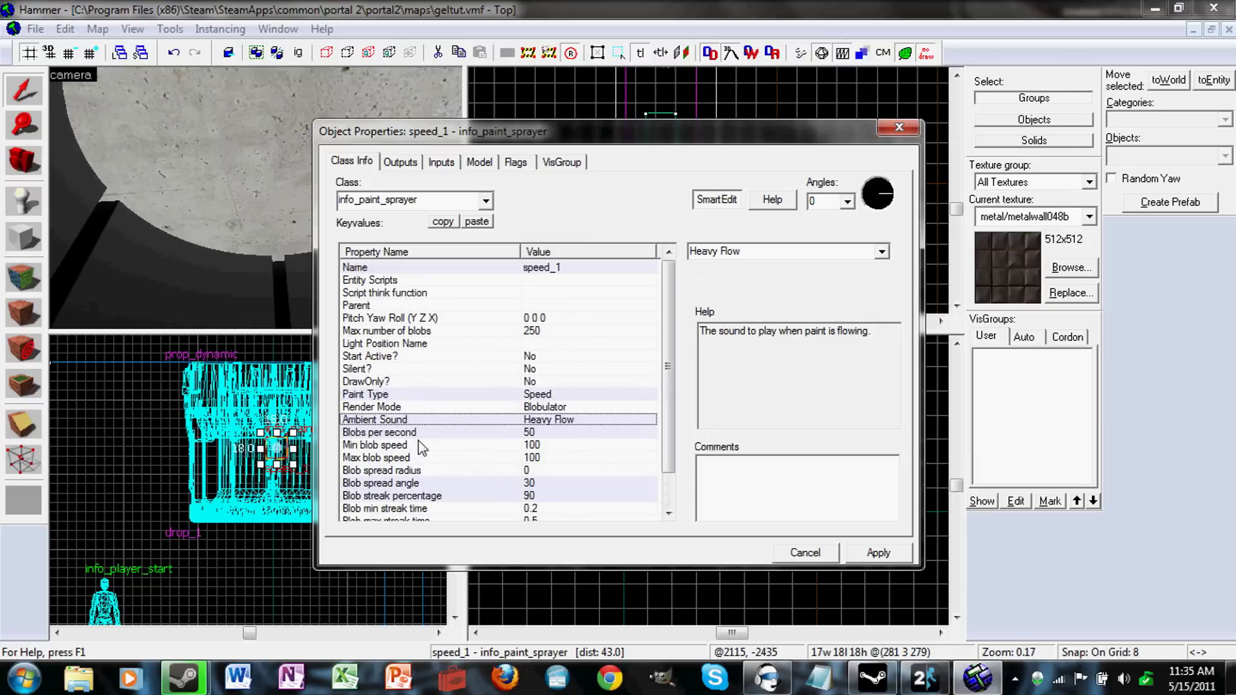
left_click(856, 552)
left_click(805, 552)
Move the paint sprayer up and onto the dropper's centre line, to about (281, 0, 296).
key("z")
key("s")
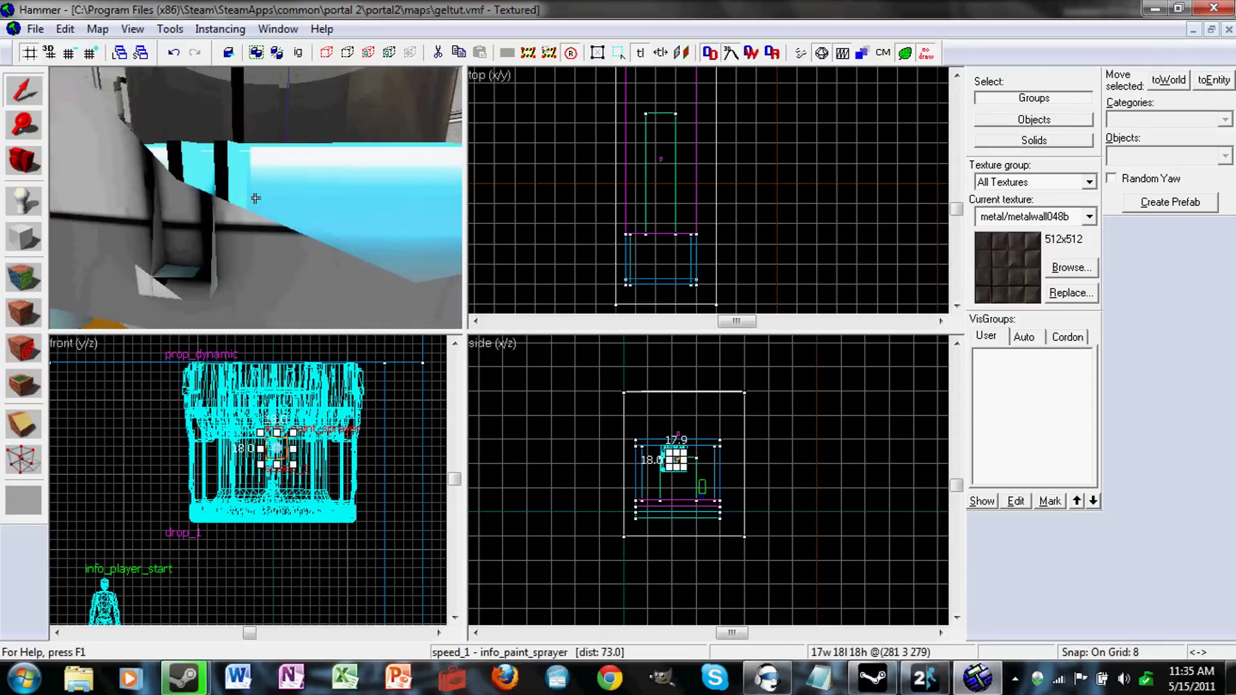
key("w")
key("Down")
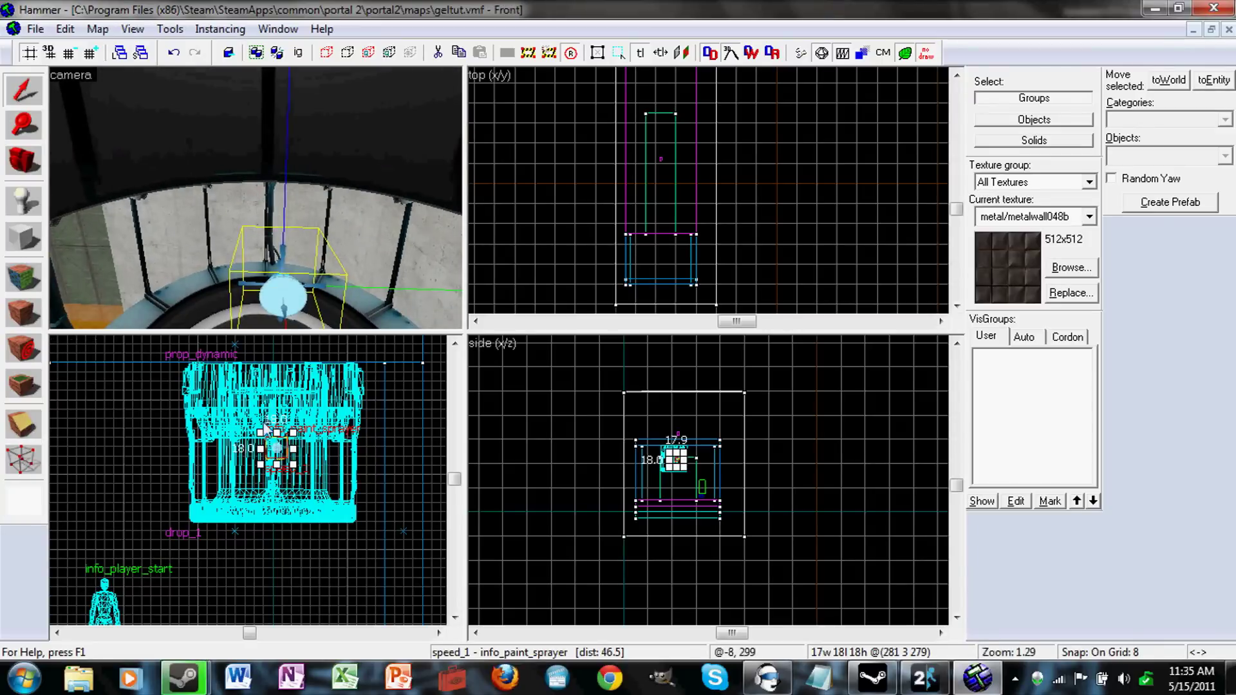
left_click_drag(276, 449, 268, 429)
Examine the sprayer's position and facing inside the dropper in the camera, front, side and top views.
key("z")
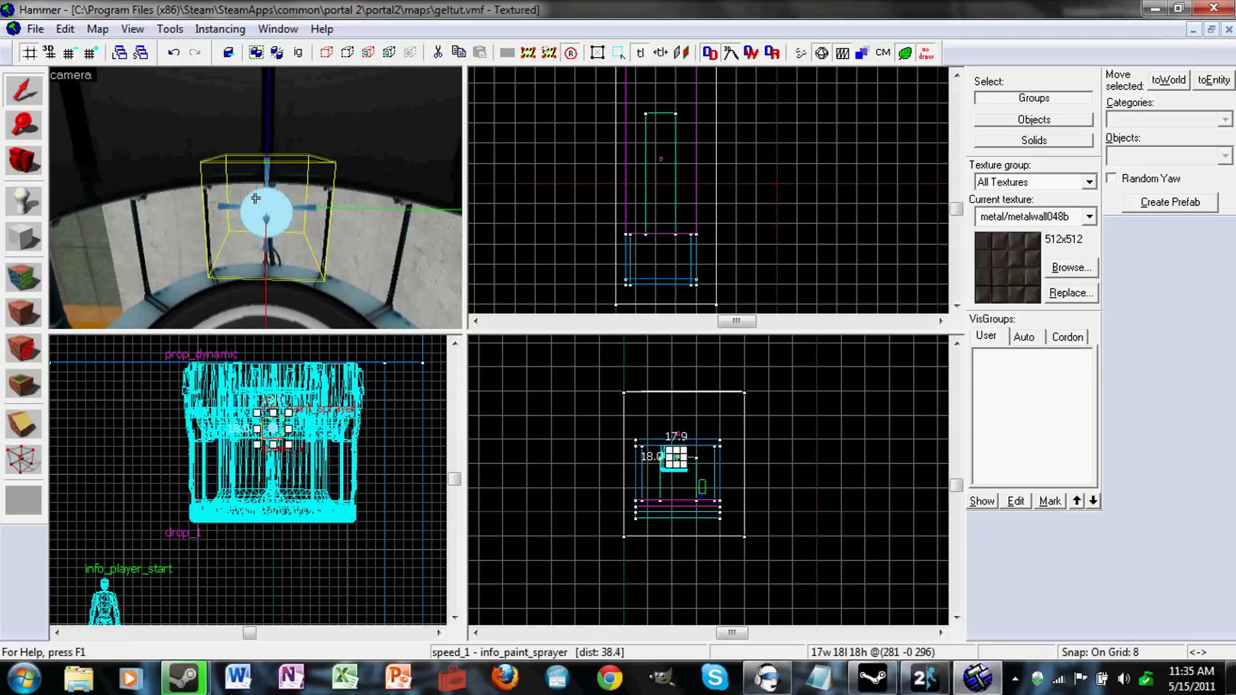
key("a")
key("a")
key("w")
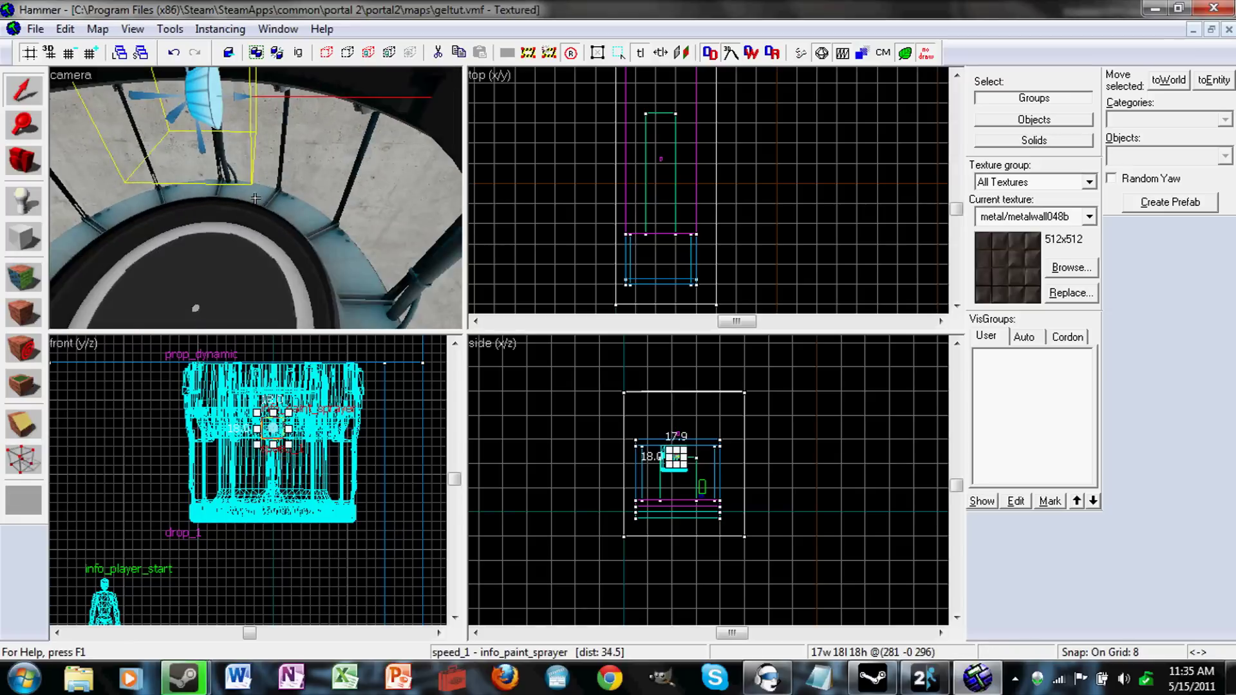
left_click_drag(255, 198, 256, 198)
key("Down")
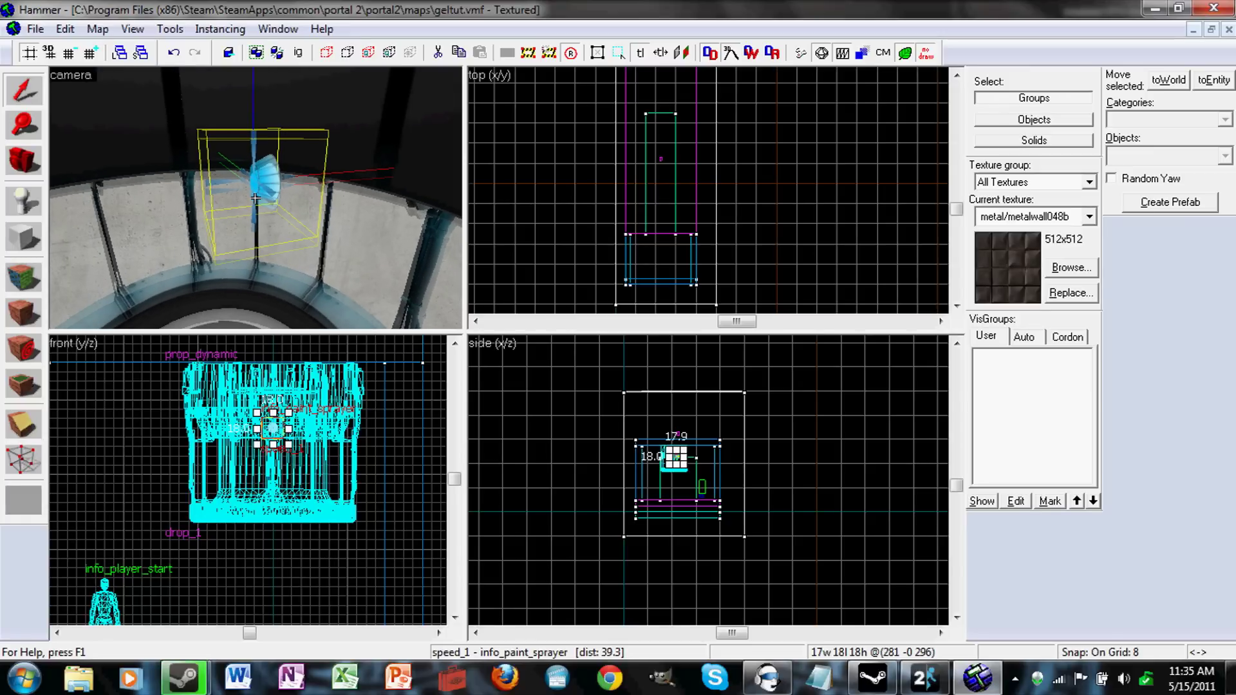
scroll(270, 391, "up", 6)
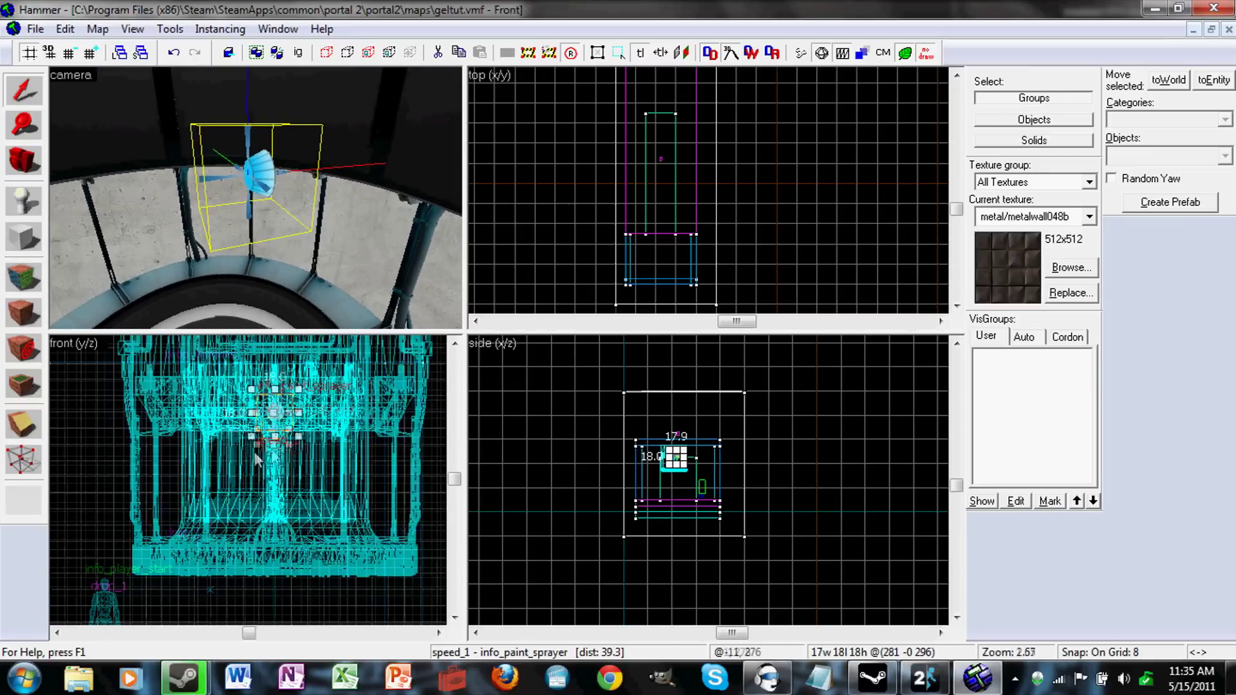
scroll(269, 390, "up", 2)
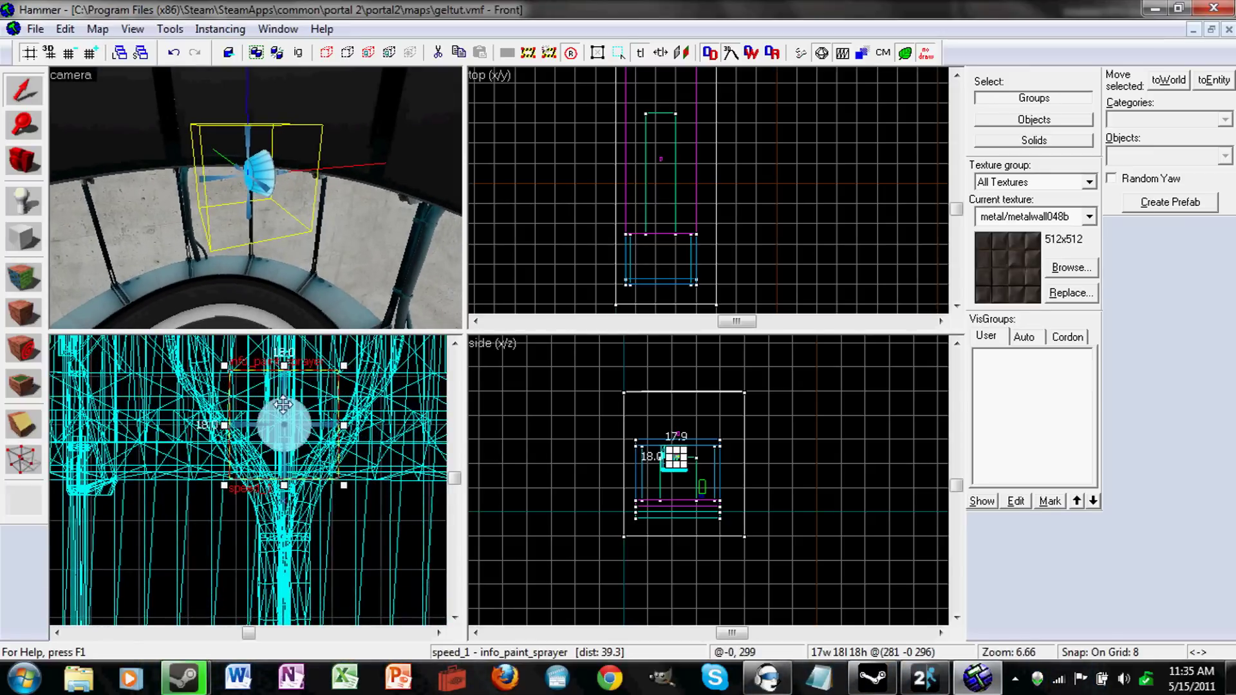
scroll(284, 401, "down", 18)
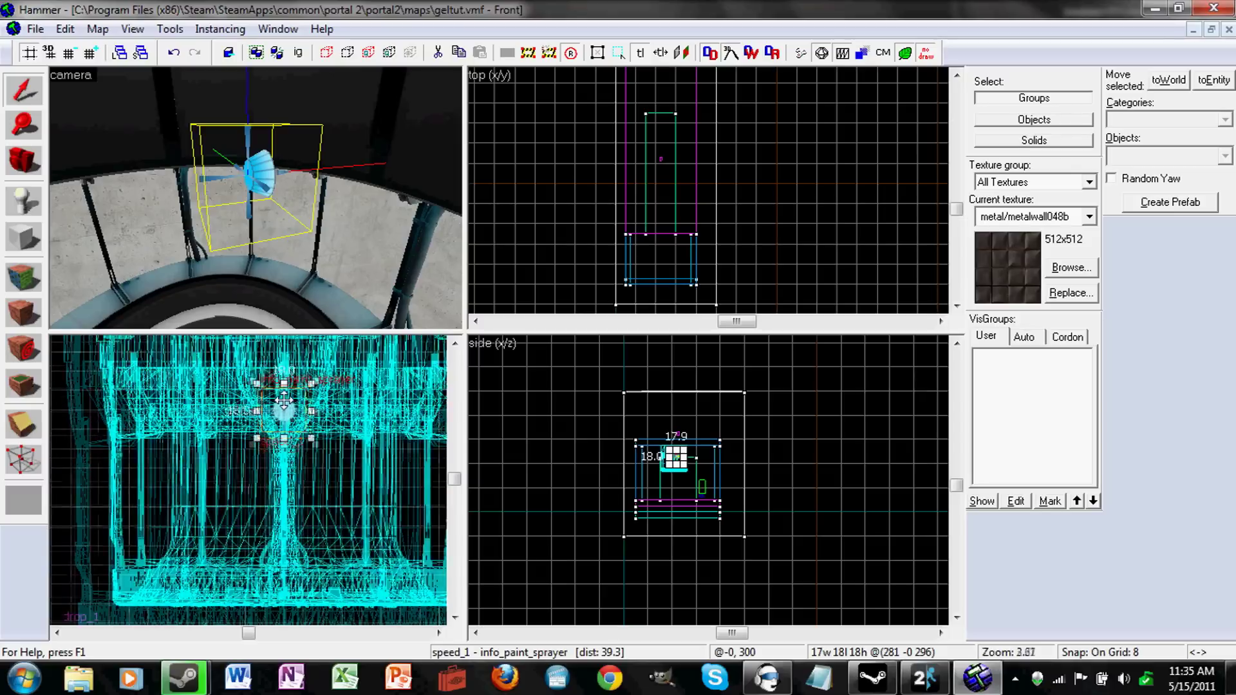
scroll(815, 444, "up", 16)
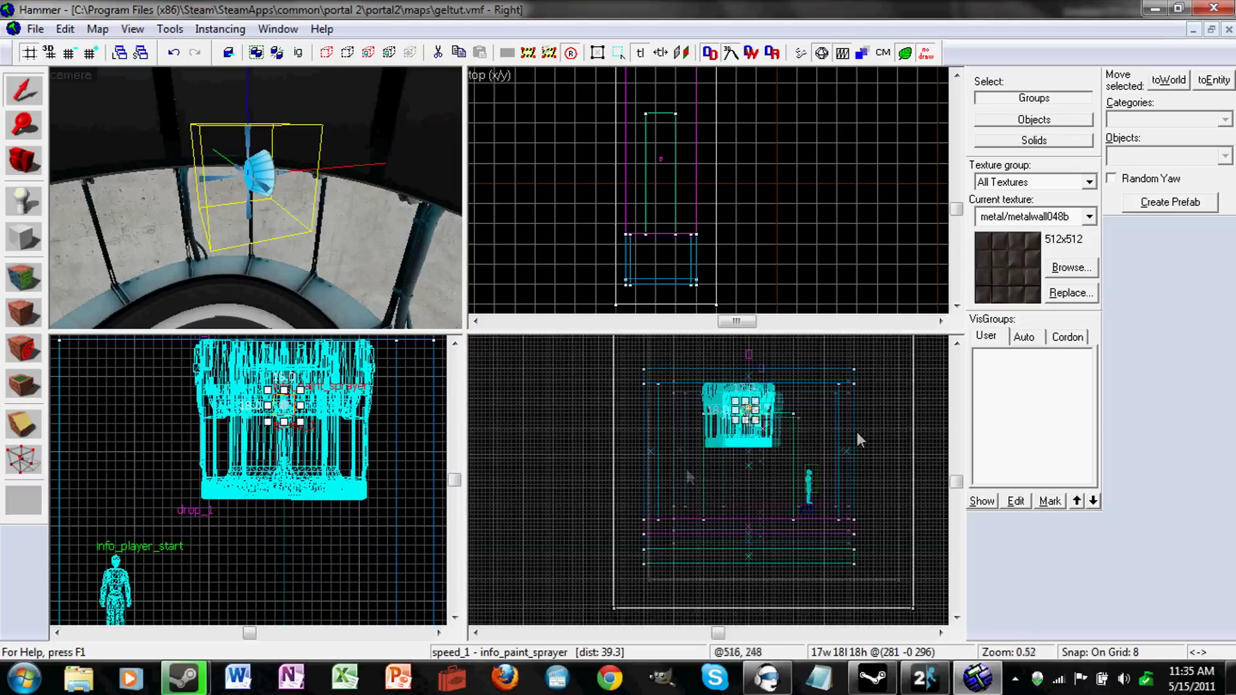
scroll(759, 551, "down", 17)
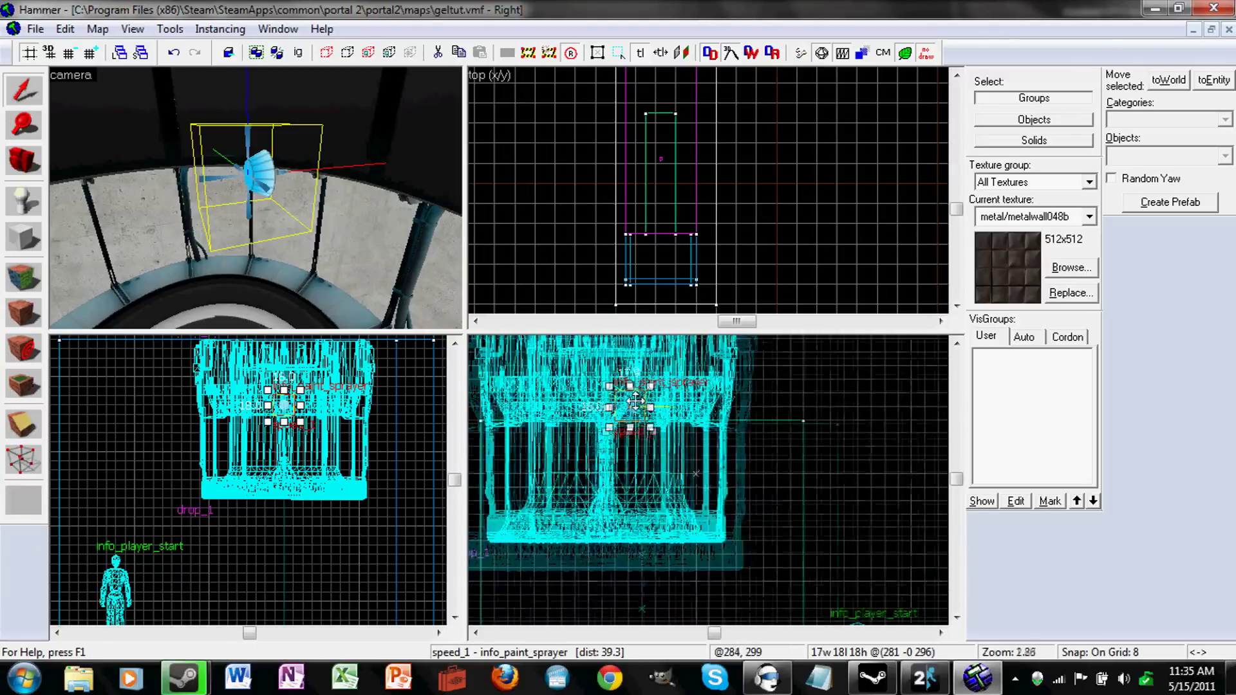
scroll(647, 197, "down", 6)
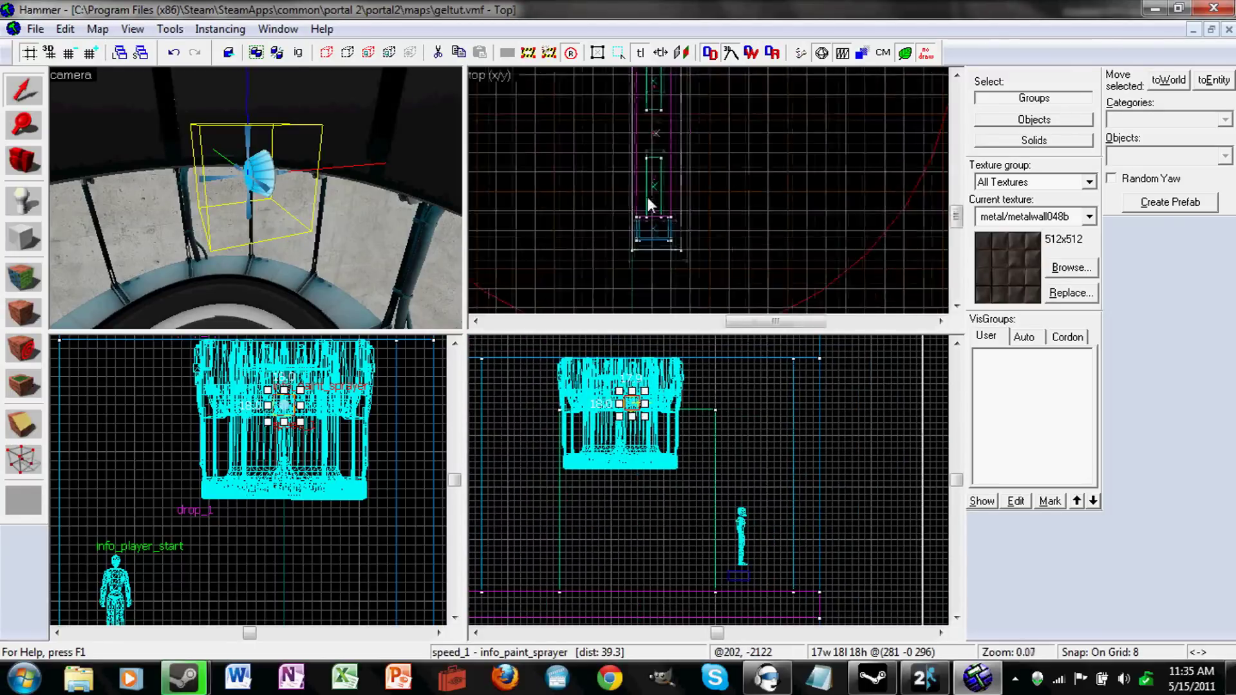
scroll(637, 186, "up", 10)
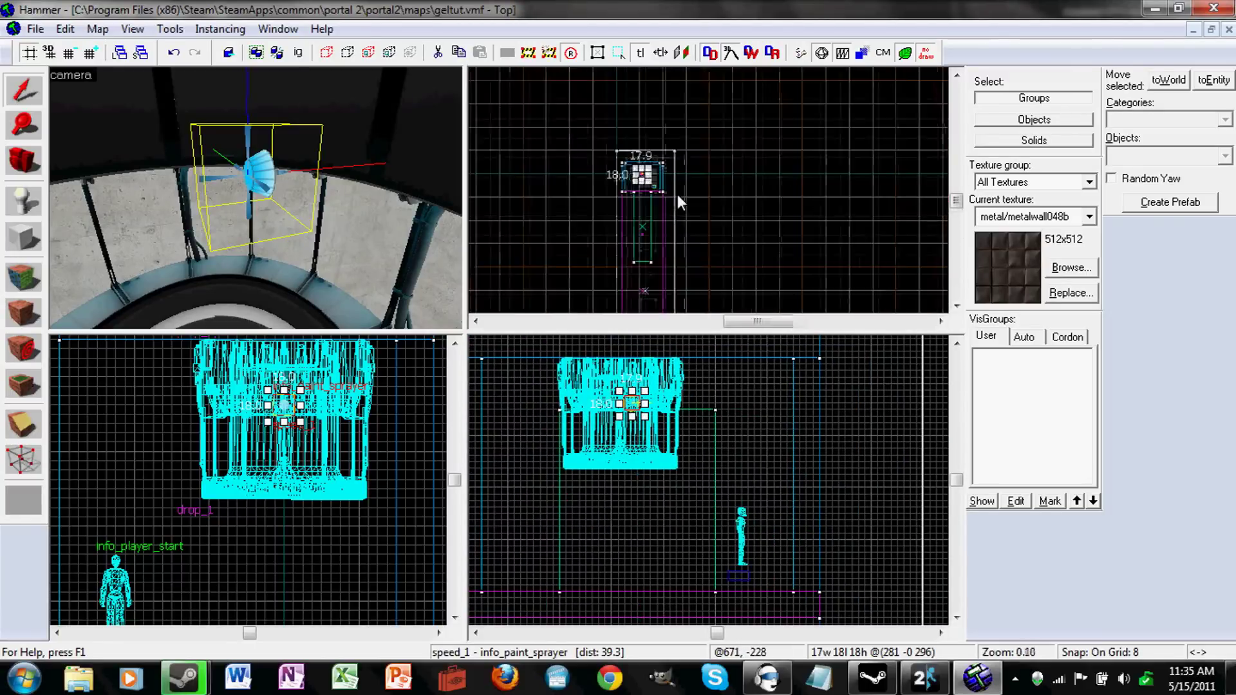
scroll(642, 172, "up", 9)
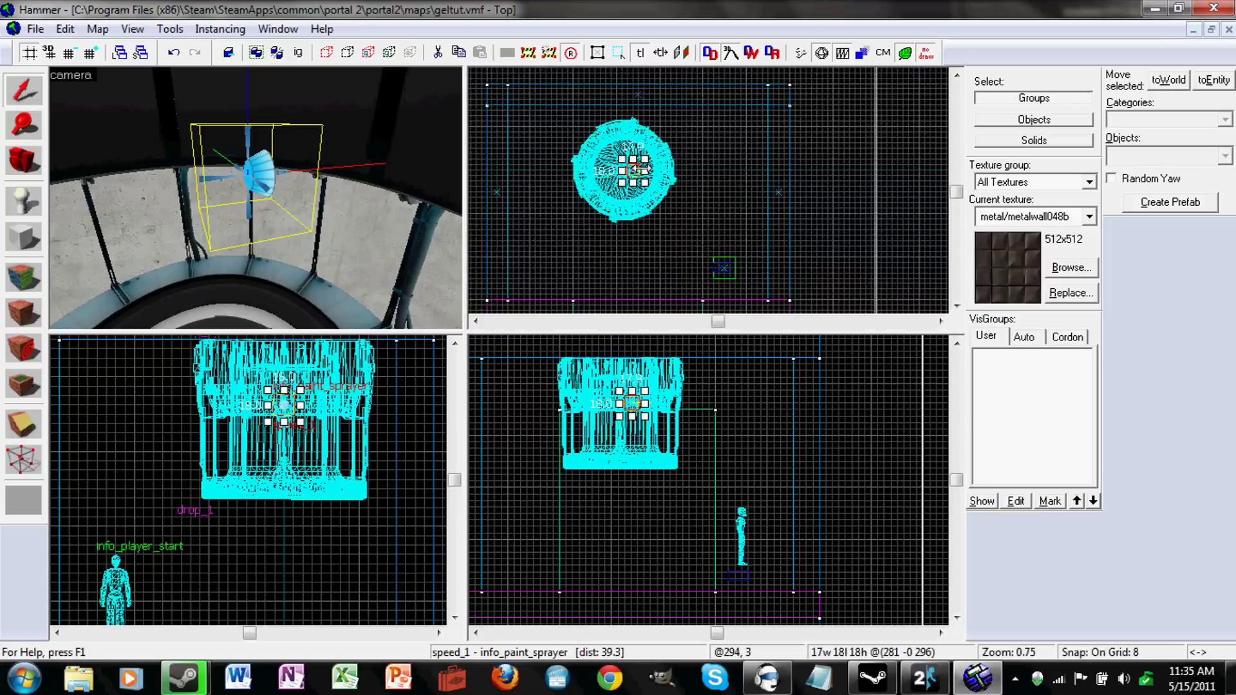
Rotate the paint sprayer 90 degrees about the Y axis with Transform.
scroll(619, 174, "down", 8)
right_click(614, 182)
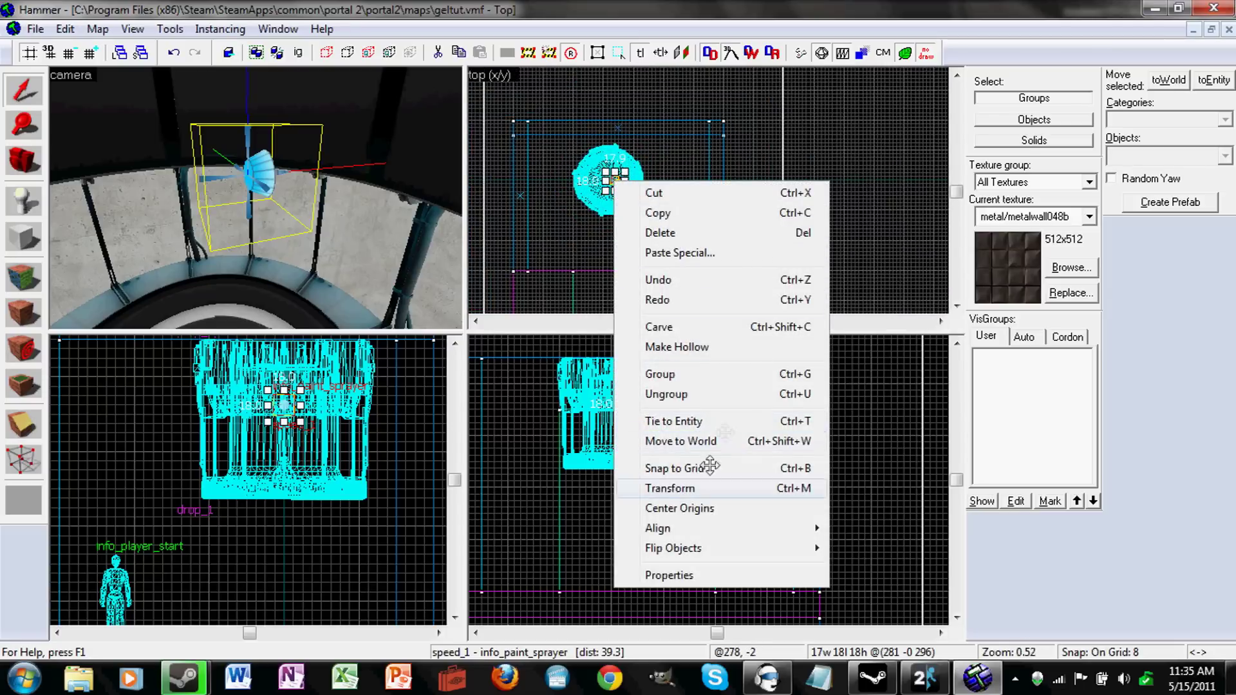
left_click(675, 489)
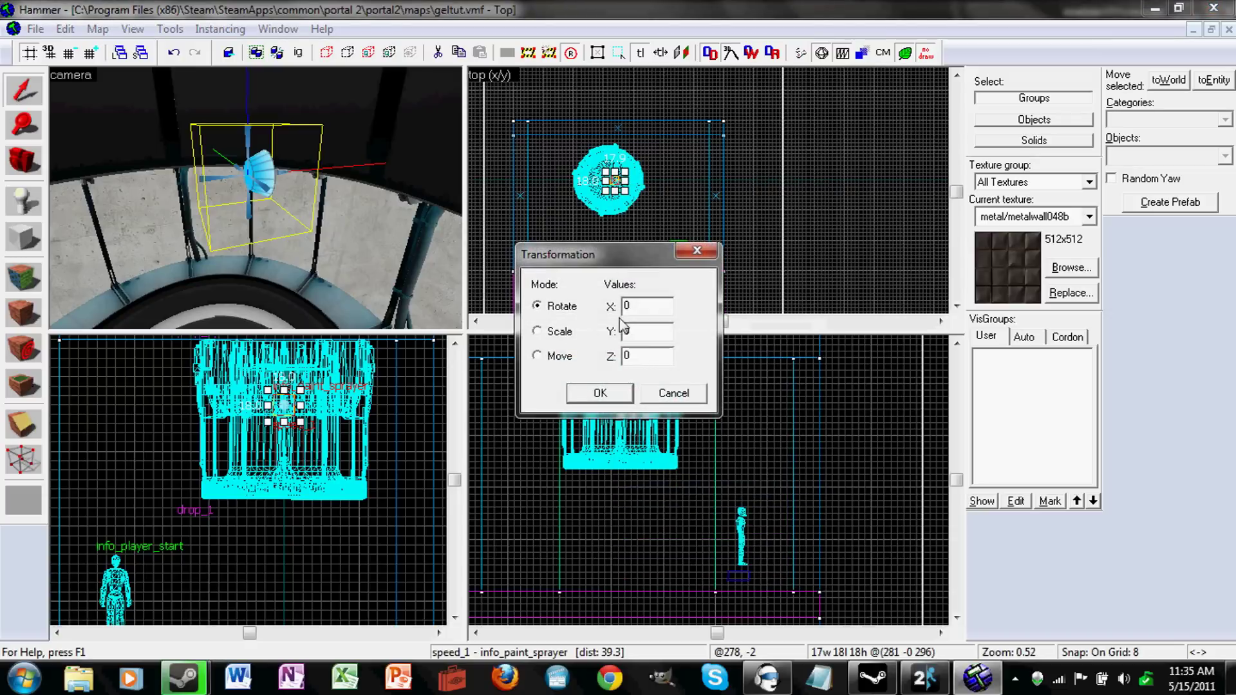
type("90")
key("Return")
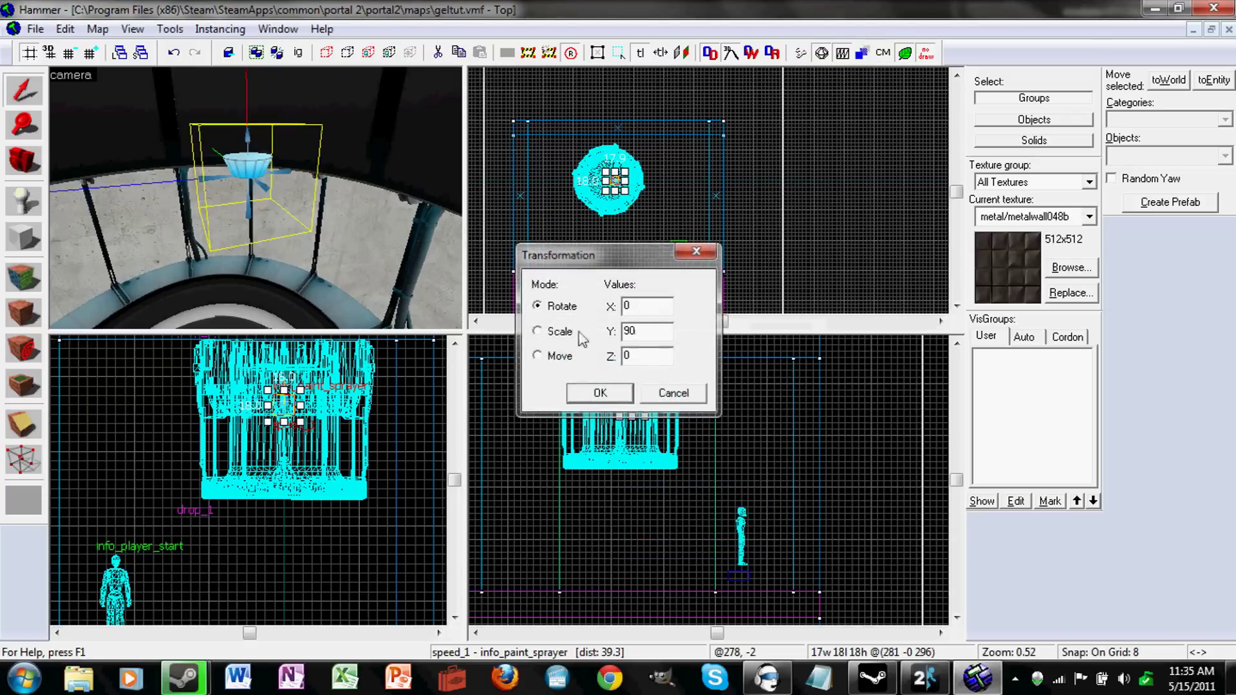
Rotate the paint sprayer a further 180 degrees about the Y axis so that it faces down.
right_click(612, 180)
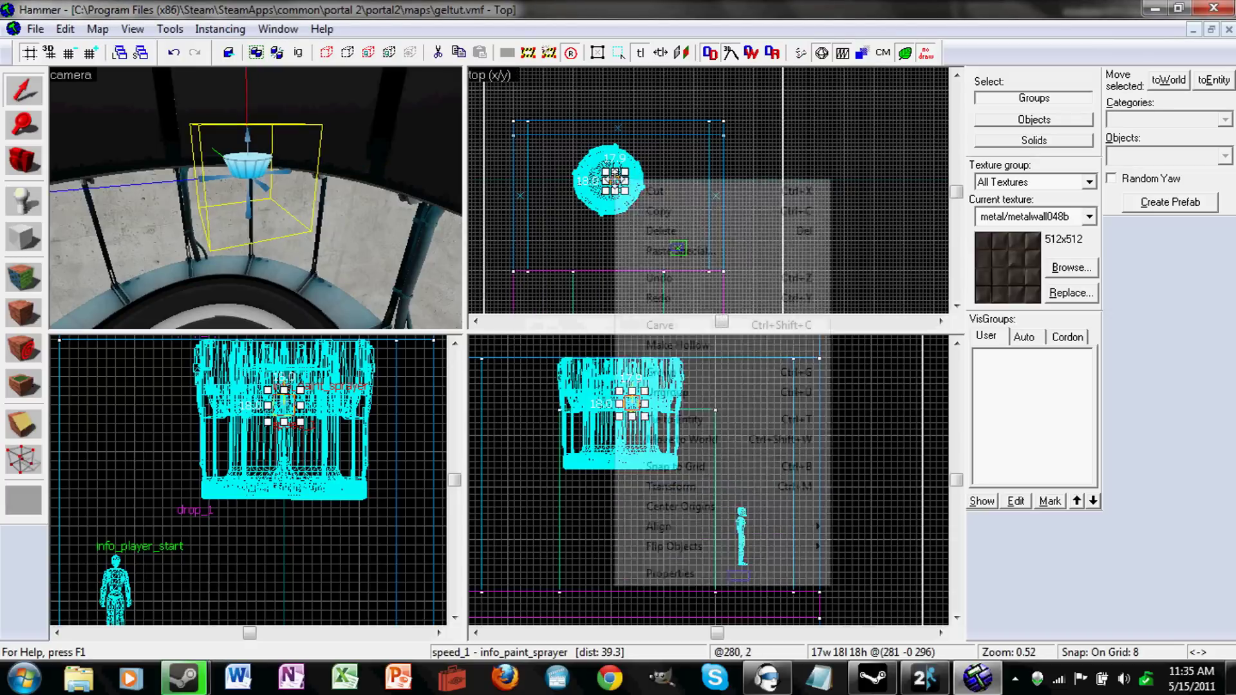
left_click(720, 487)
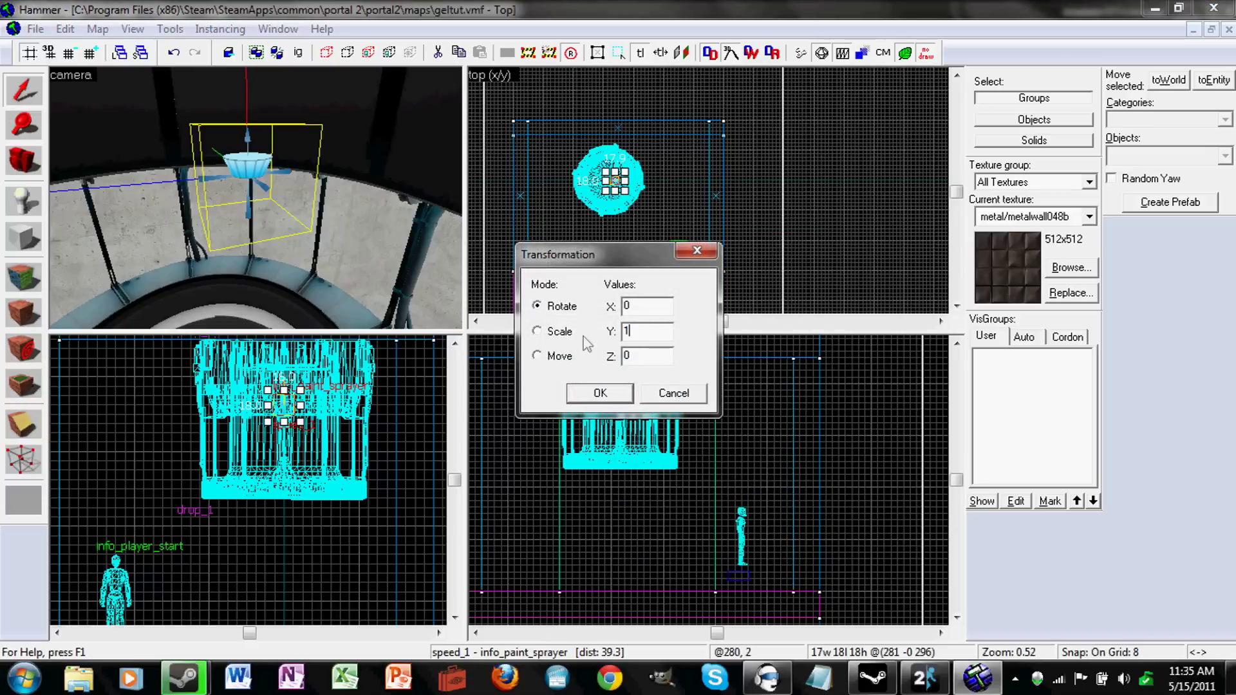
type("180")
key("Return")
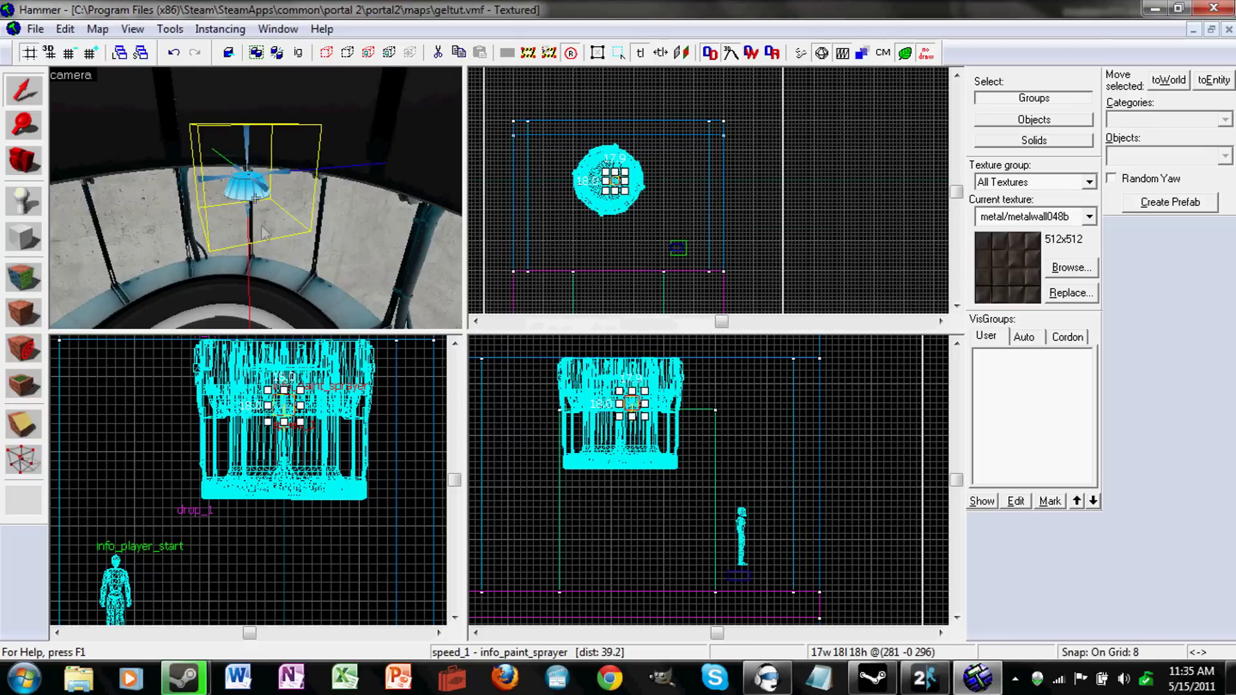
Centre the paint sprayer within the dropper's round opening, moving it to about (272, 0, 296).
key("z")
key("s")
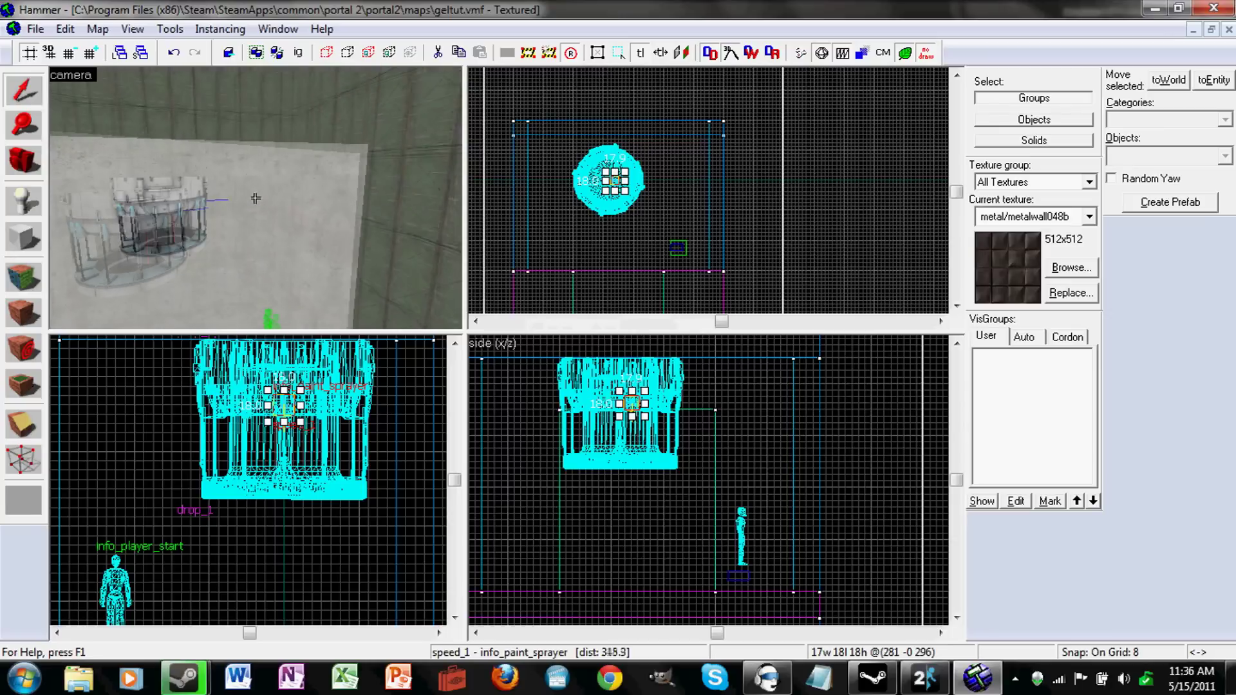
key("w")
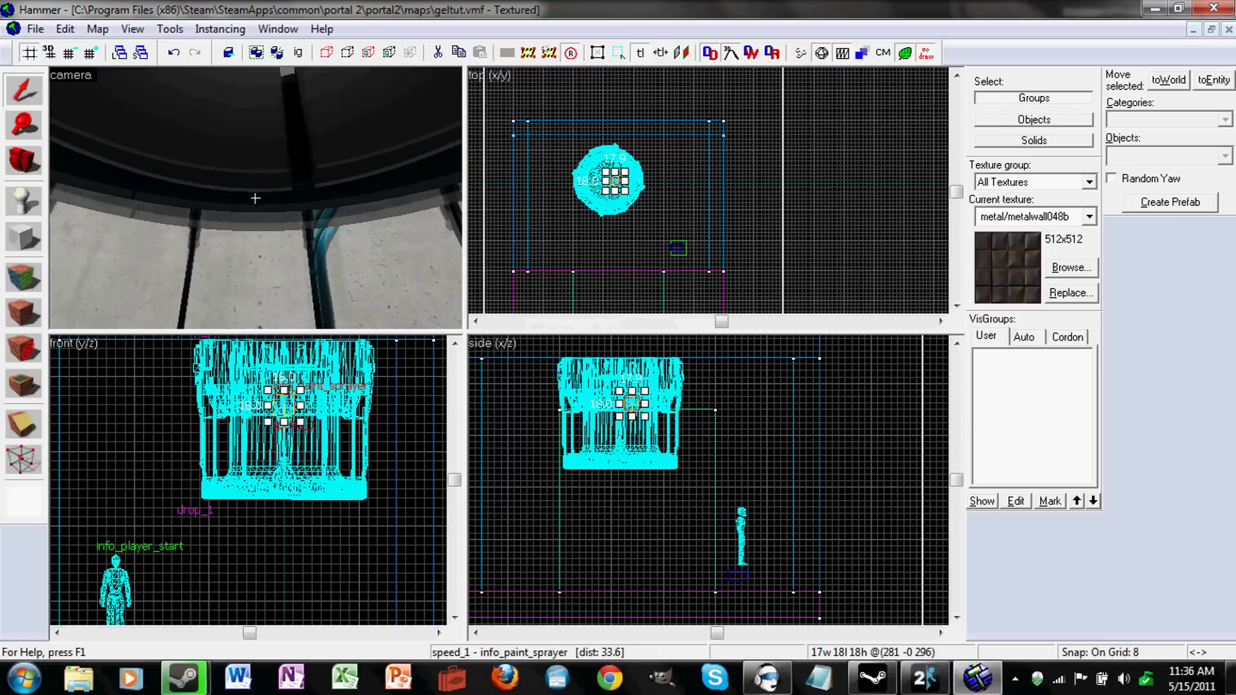
key("s")
key("w")
key("s")
key("w")
key("w")
scroll(638, 168, "up", 5)
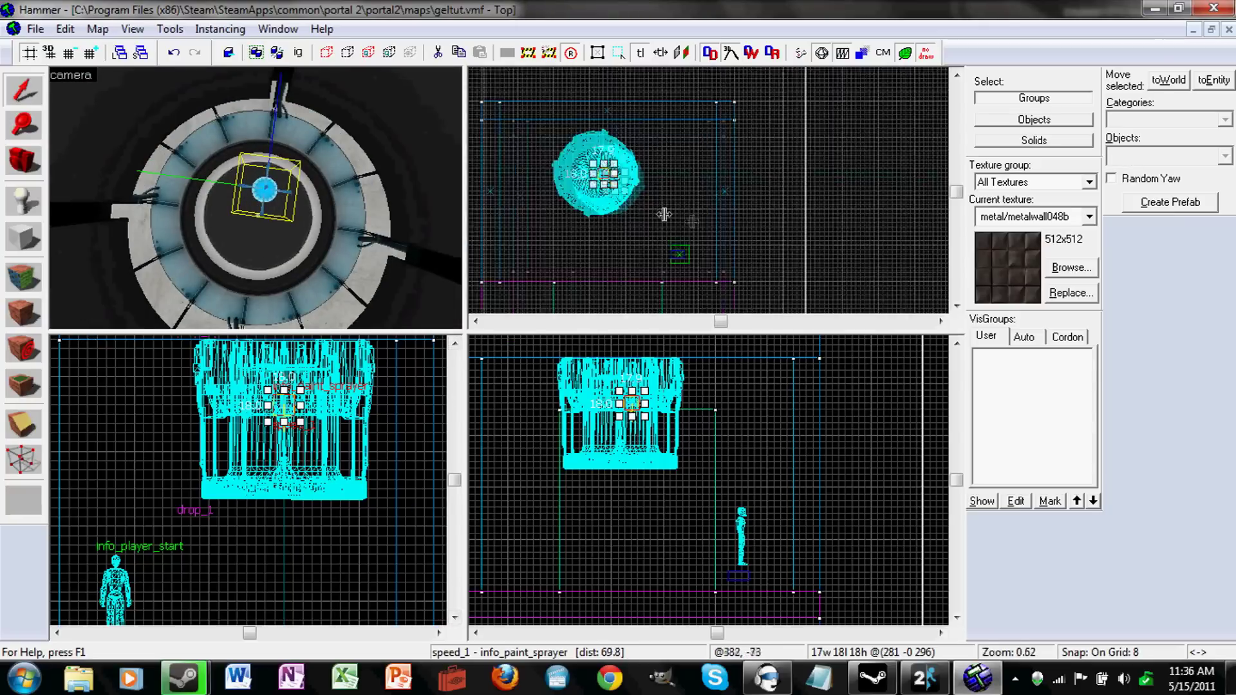
scroll(627, 152, "up", 2)
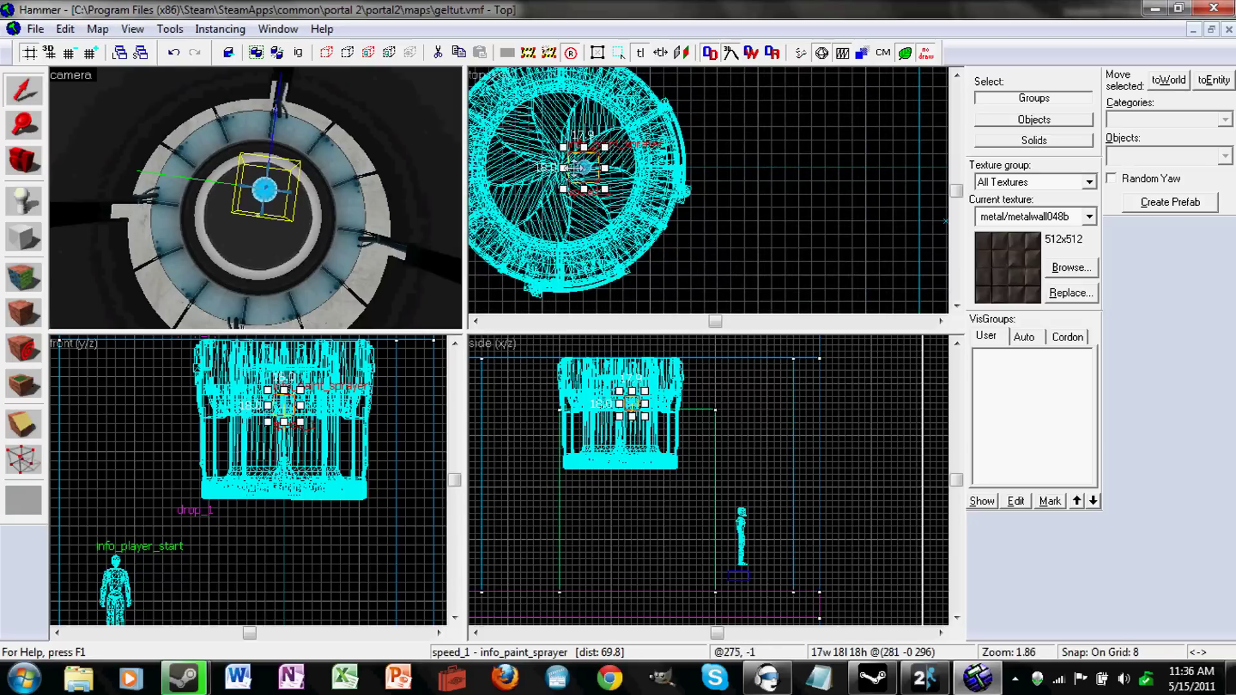
mouse_move(574, 169)
left_mouse_down()
mouse_move(545, 176)
mouse_move(561, 170)
left_mouse_up()
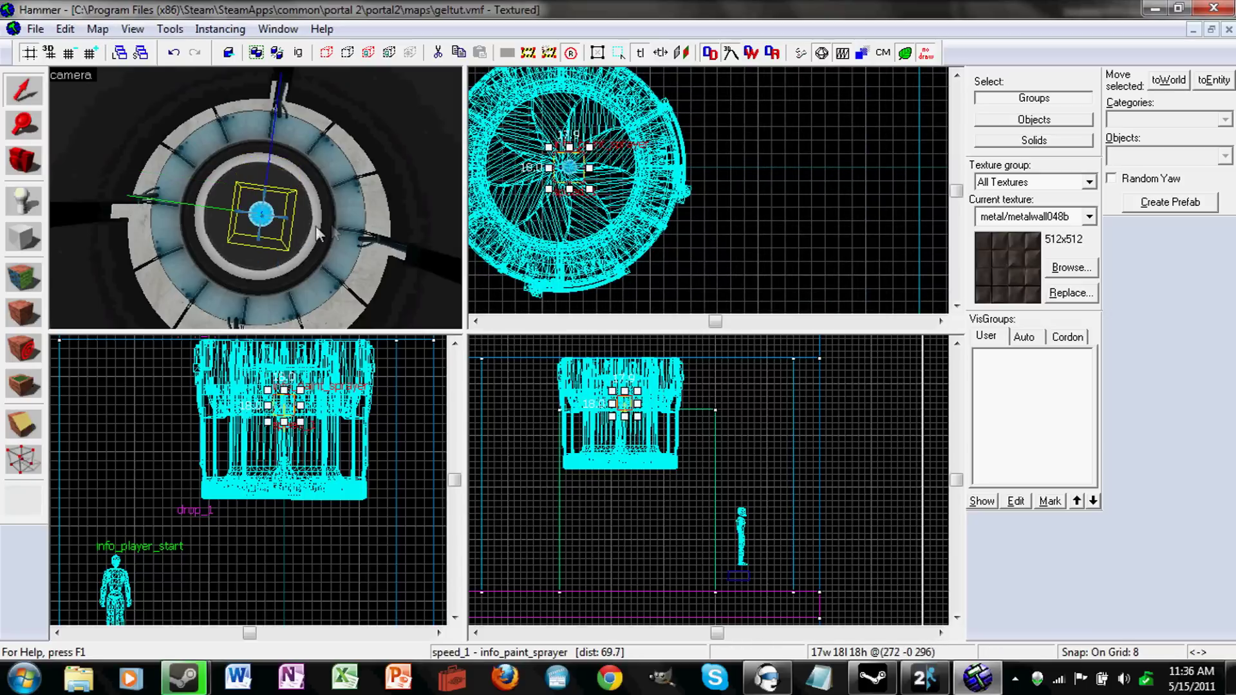
Place a new info_player_start entity on the floor near the dropper, at about (339, -63).
key("super")
left_click(336, 90)
key("z")
key("w")
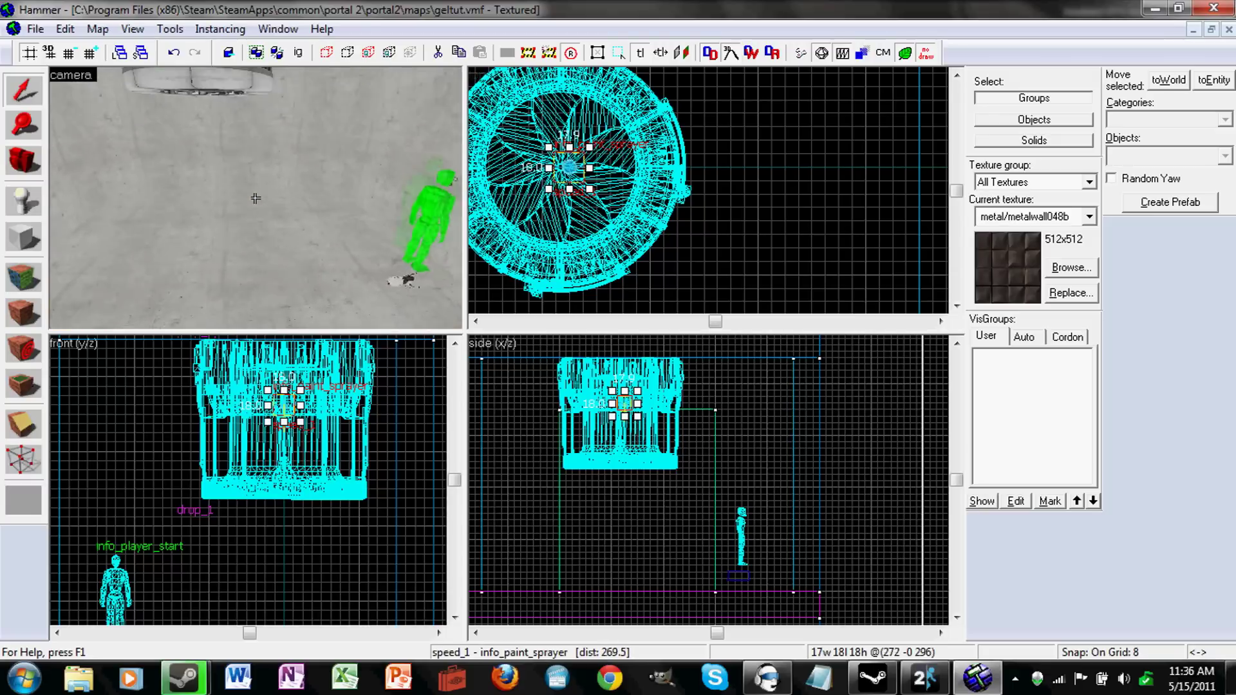
key("w")
key("z")
left_click(23, 201)
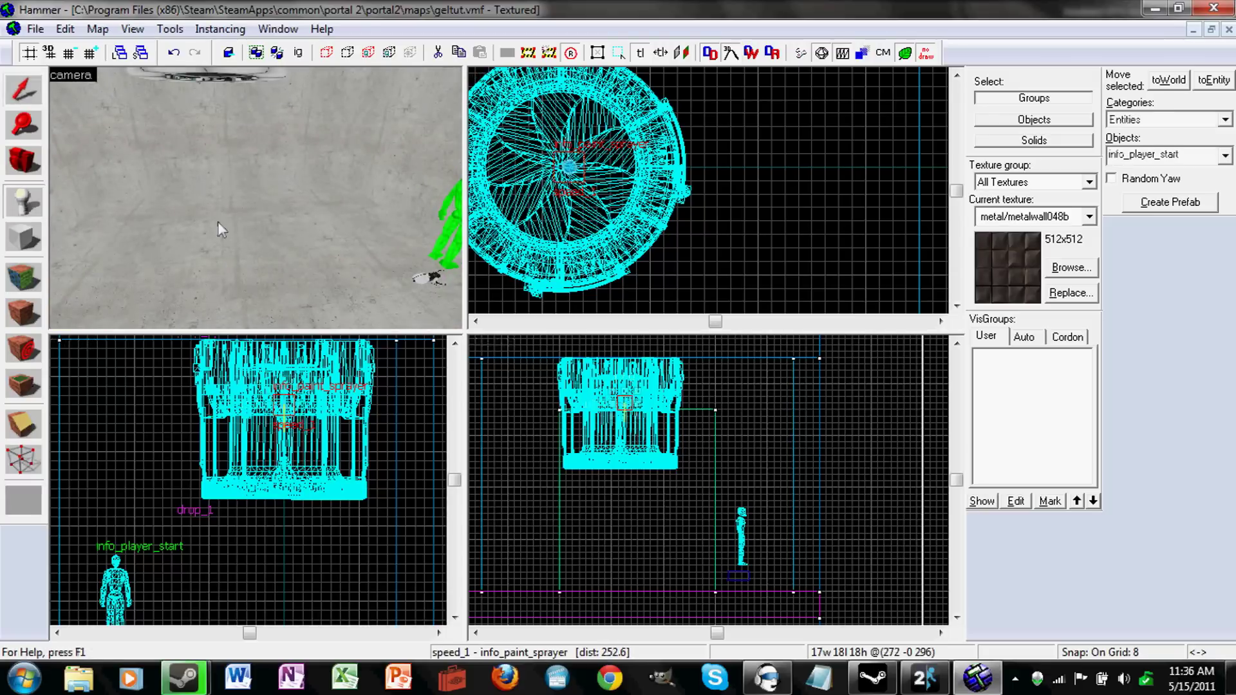
left_click(294, 237)
Change the new entity's class to prop_button in its object properties.
key("alt+Return")
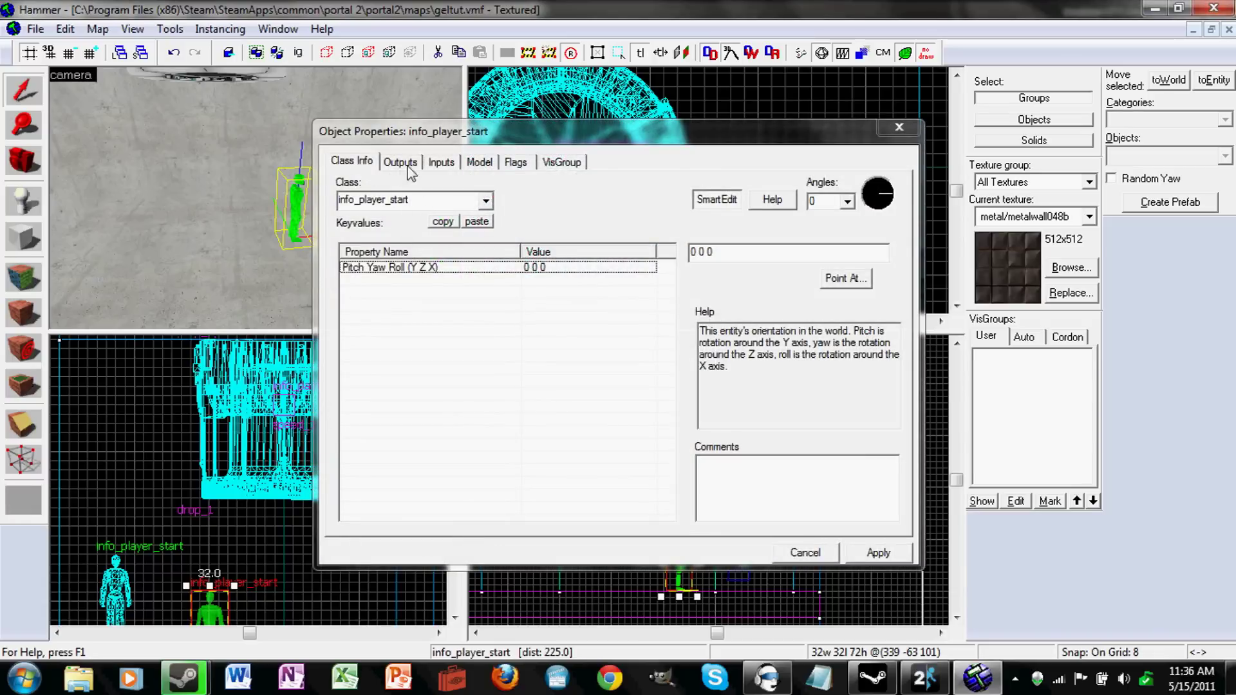
left_click(431, 197)
left_click(298, 208)
left_click(408, 202)
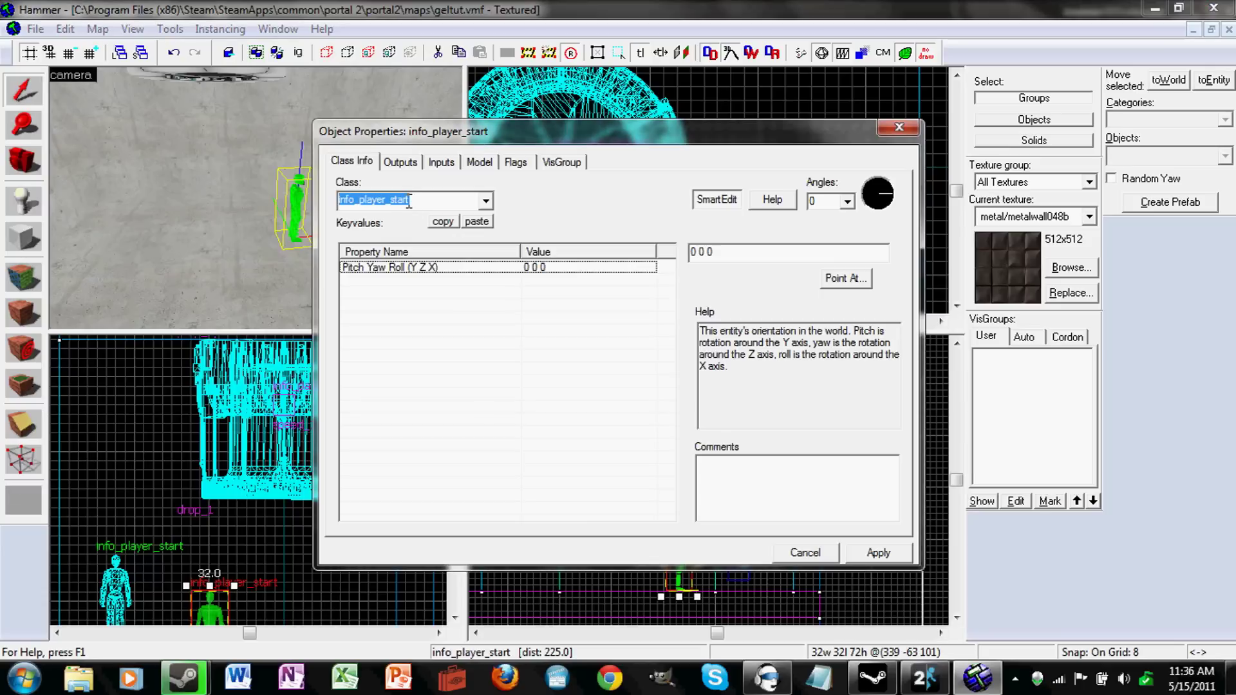
type("butt")
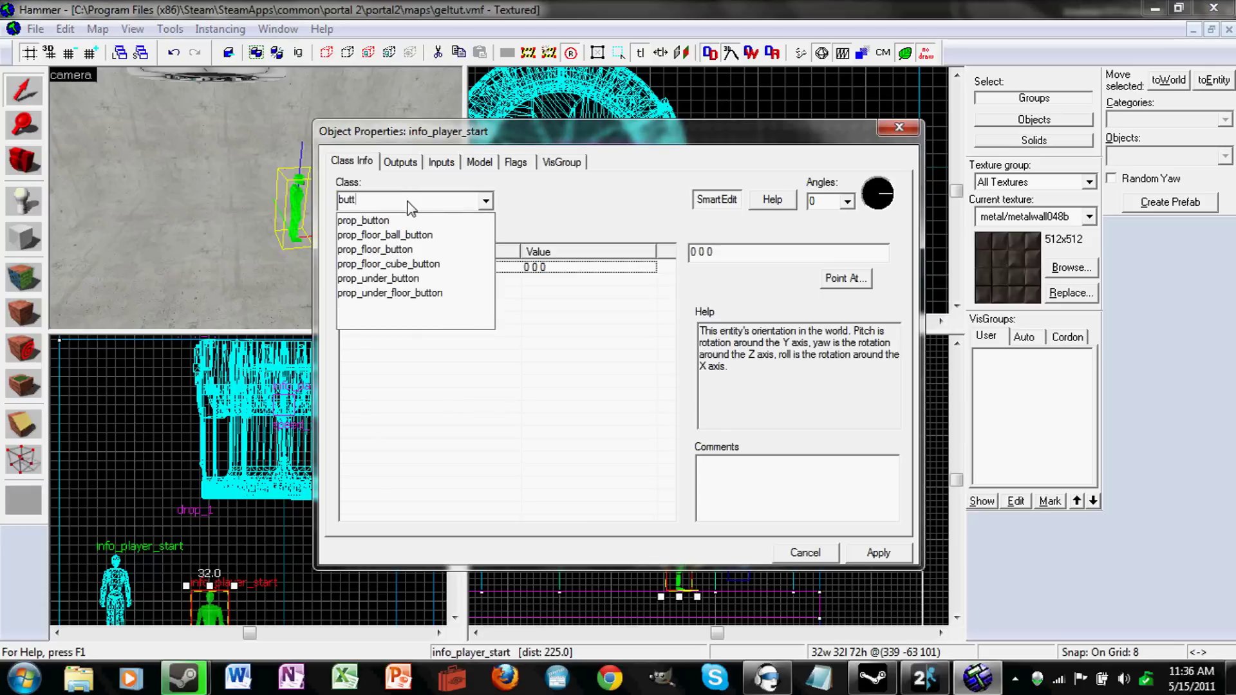
type("on")
key("Down")
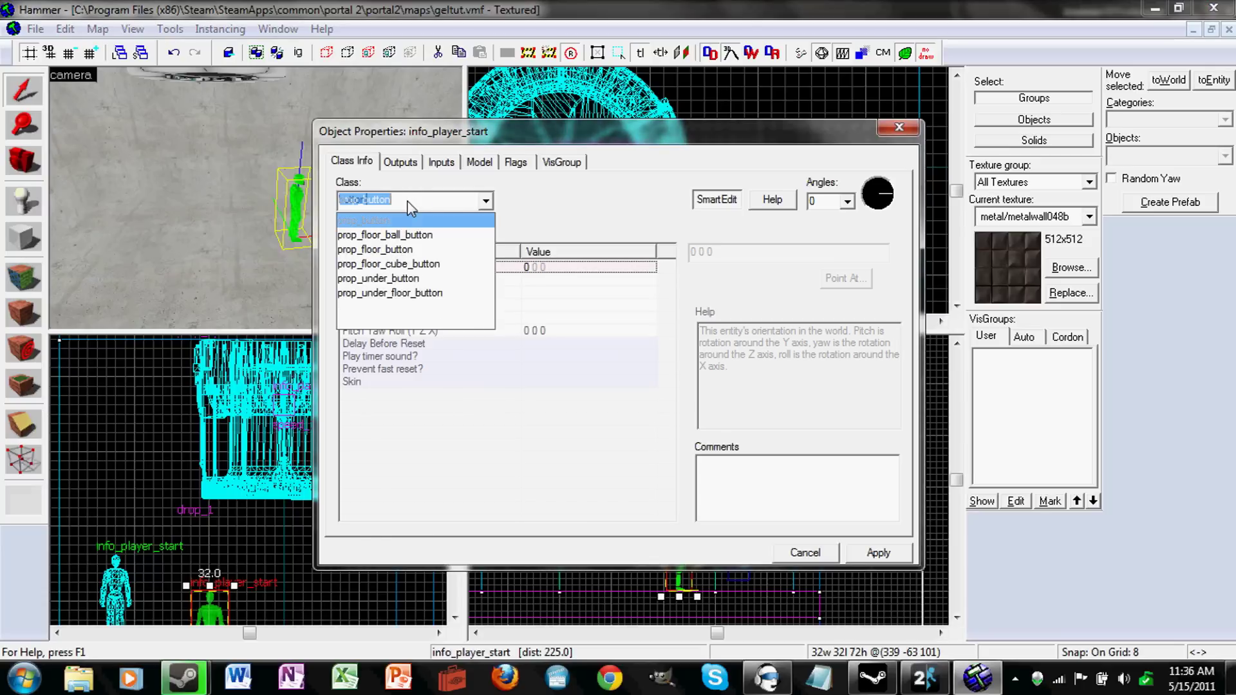
key("Return")
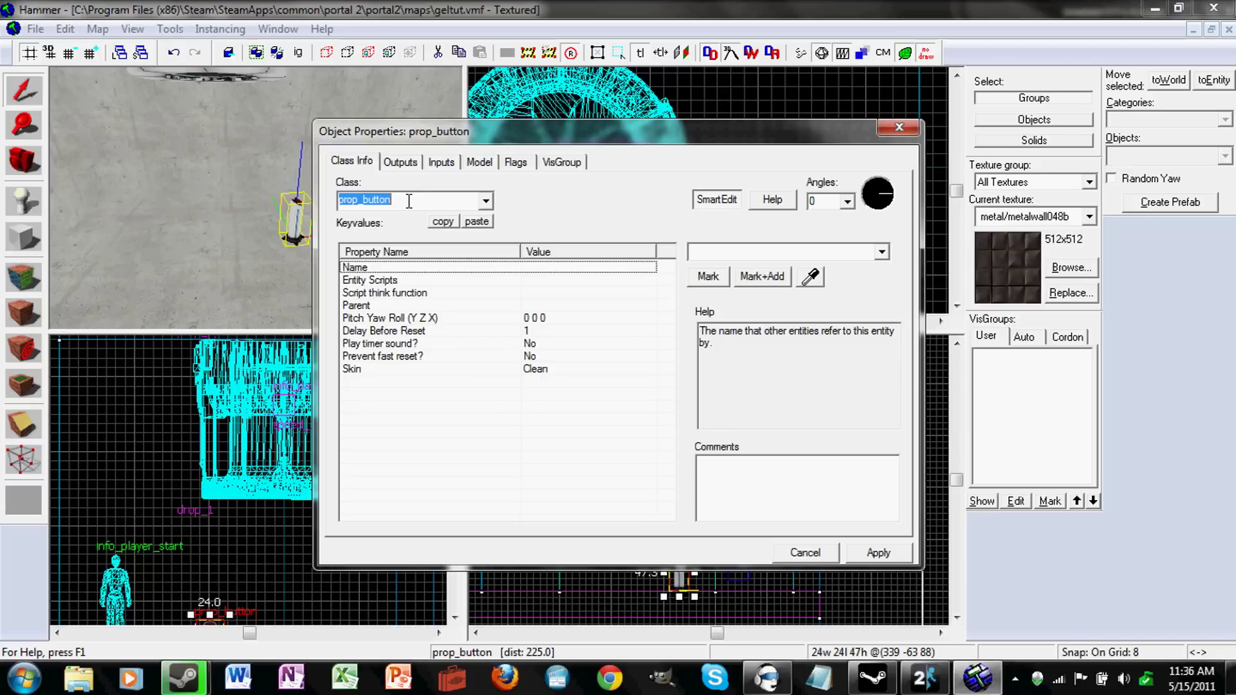
Name the prop_button entity "button", set its Delay Before Reset to 10 seconds and apply the properties.
left_click(731, 250)
type("button")
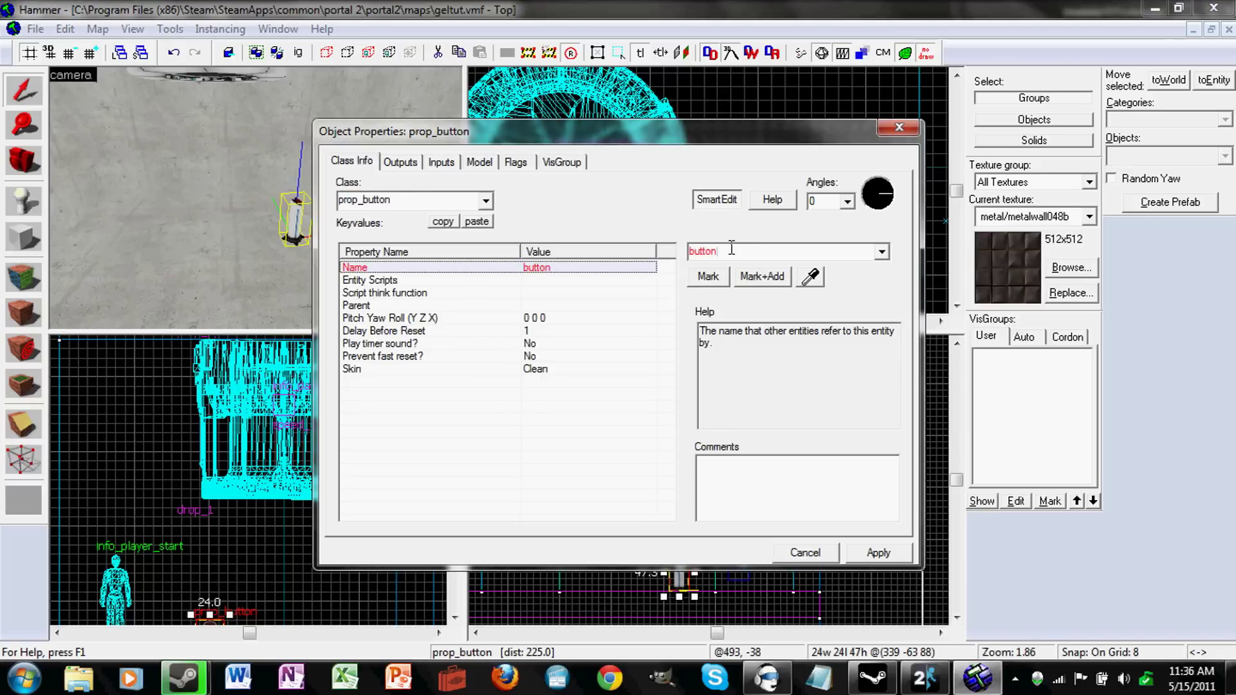
key("Return")
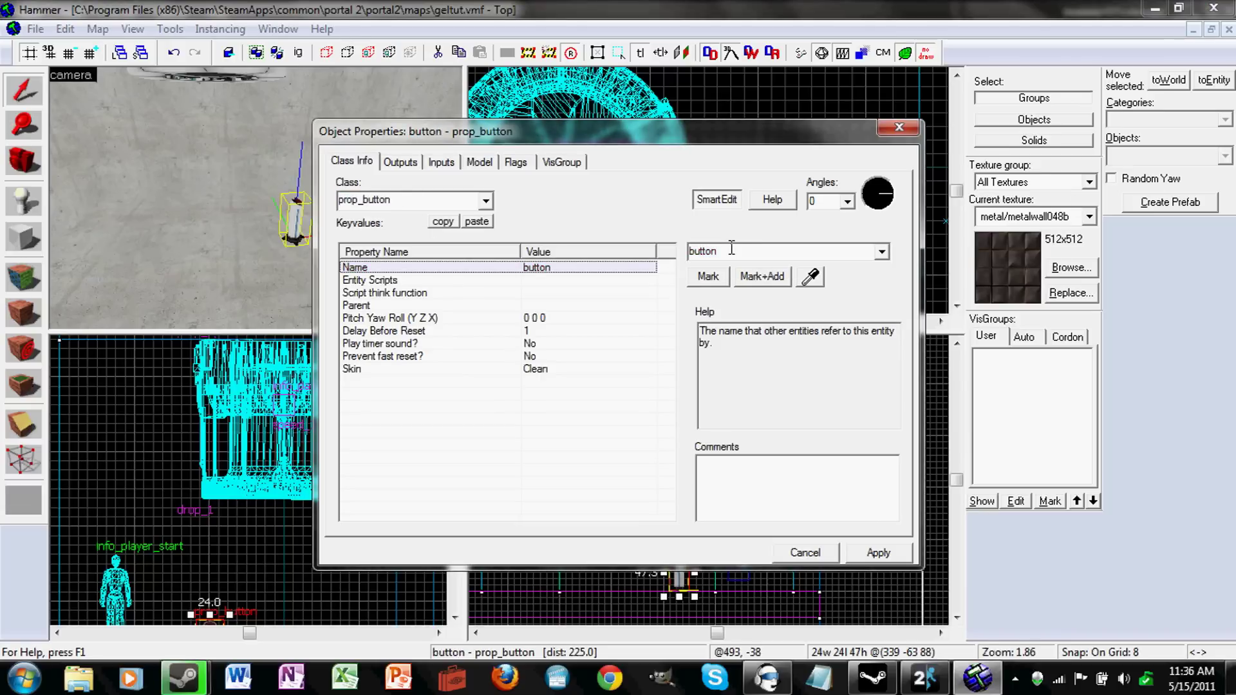
left_click(454, 284)
left_click(364, 333)
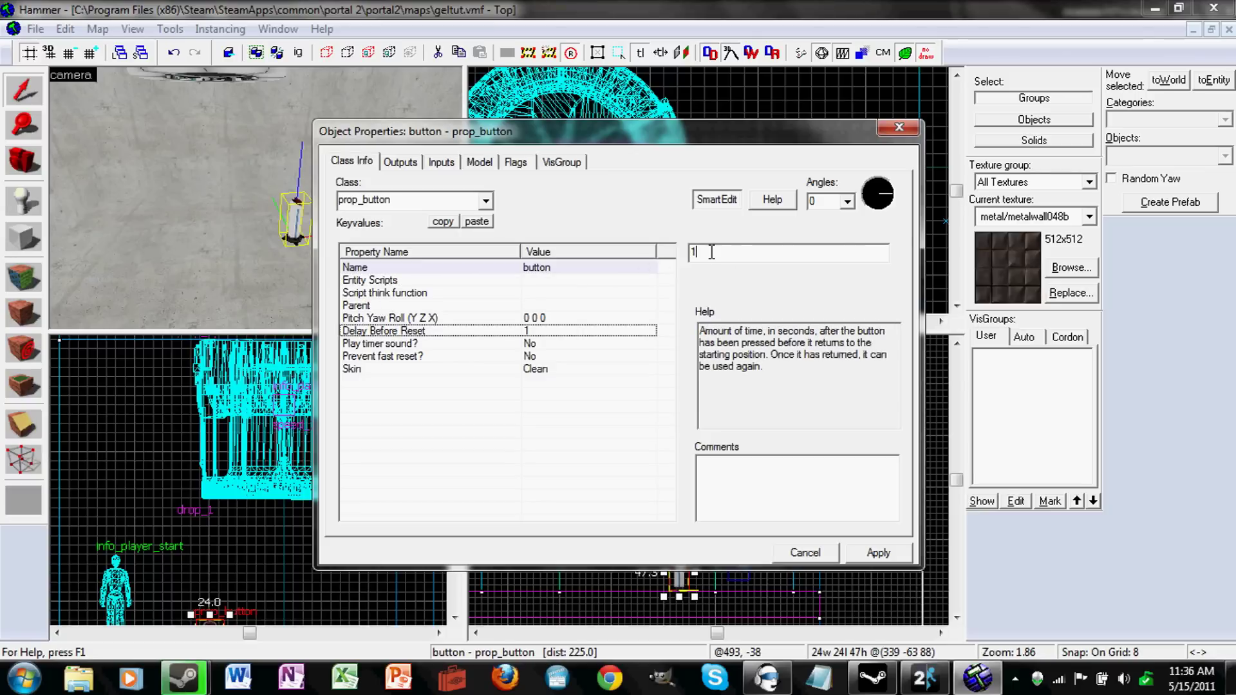
type("0")
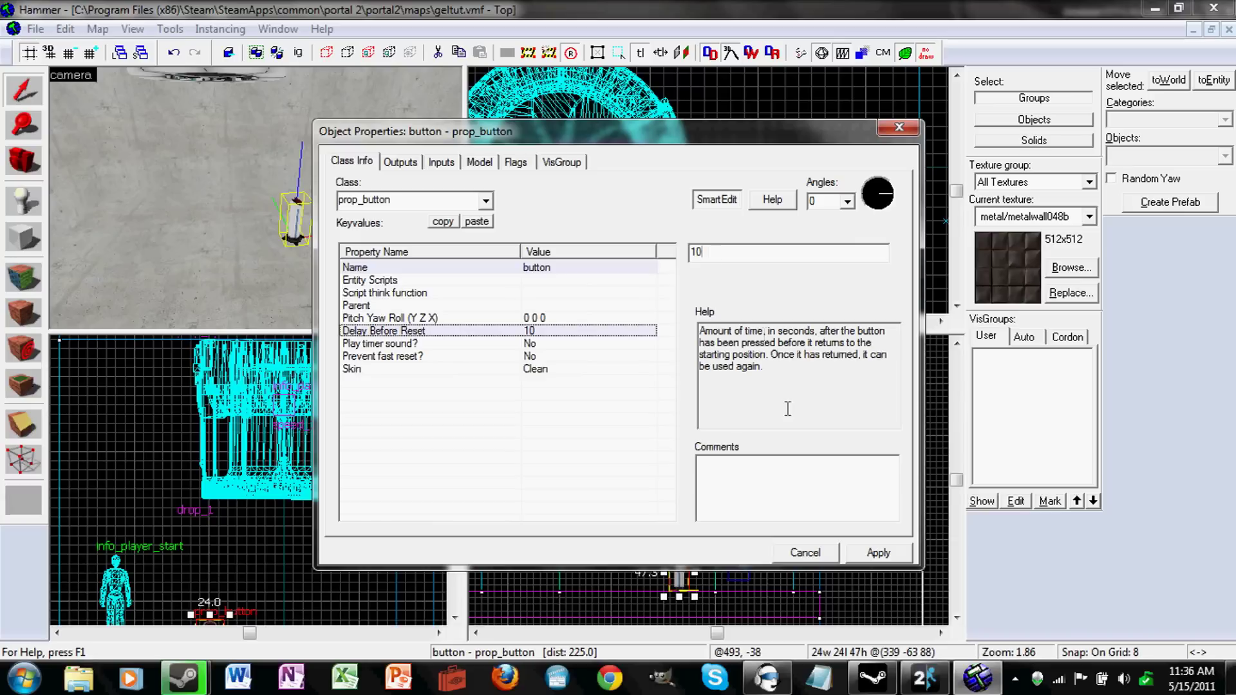
left_click(863, 558)
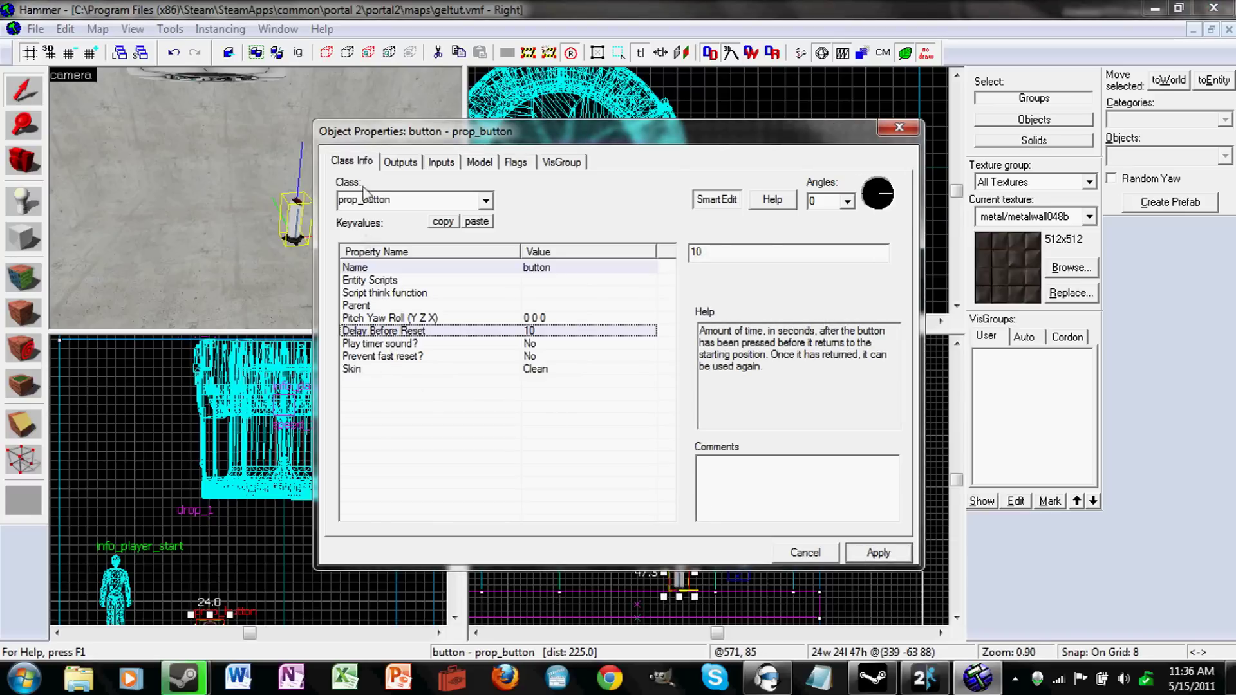
Add an OnPressed output to the button that targets the entity drop_1.
left_click(400, 163)
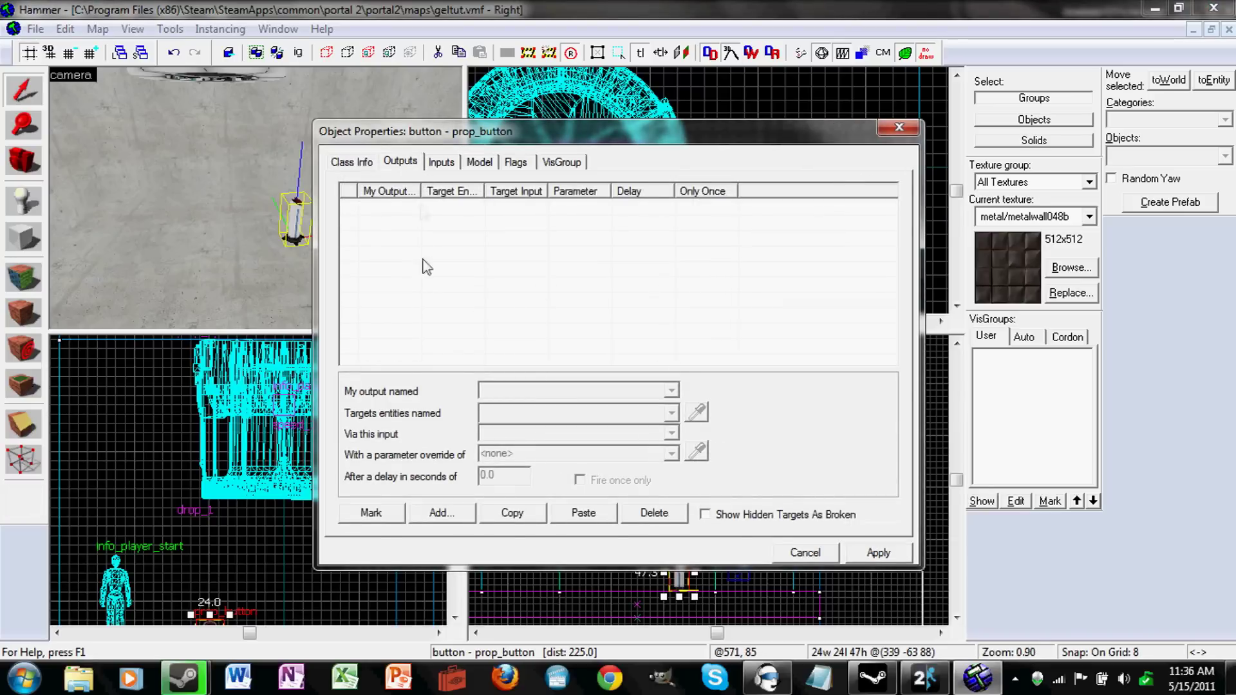
left_click(437, 515)
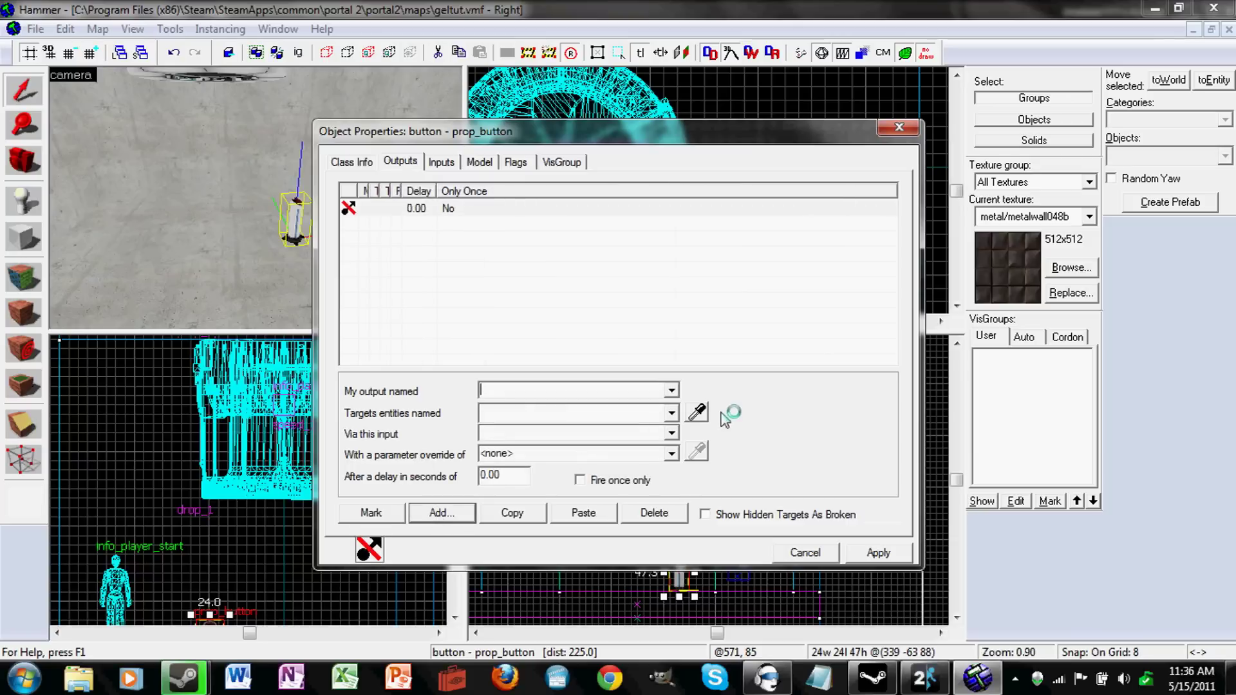
left_click(669, 393)
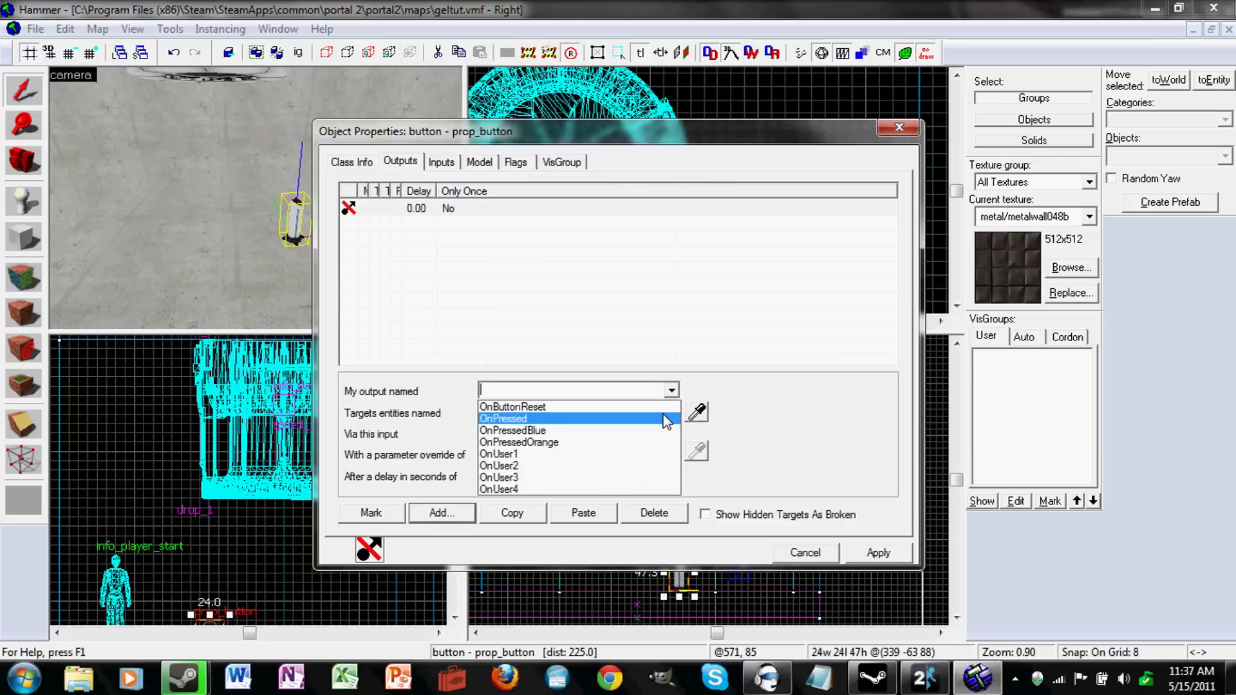
left_click(666, 418)
left_click(671, 414)
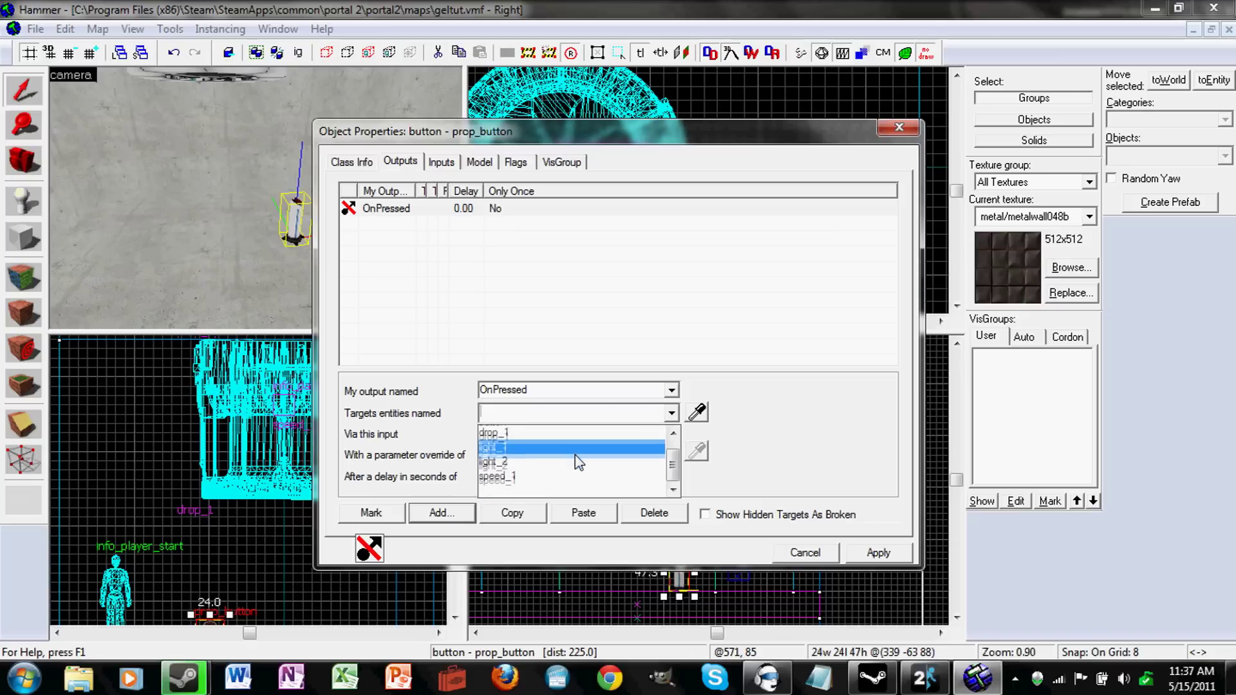
left_click(574, 439)
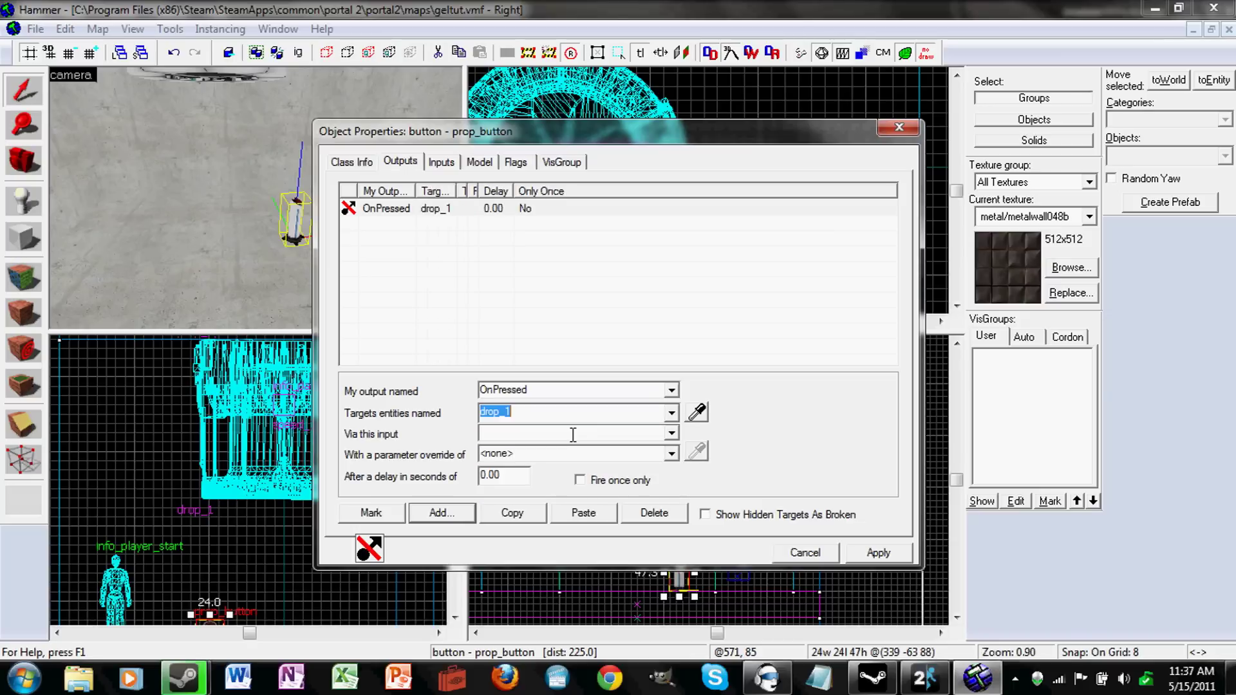
Set the drop_1 output to fire the SetAnimation input.
left_click(671, 435)
scroll(573, 491, "down", 6)
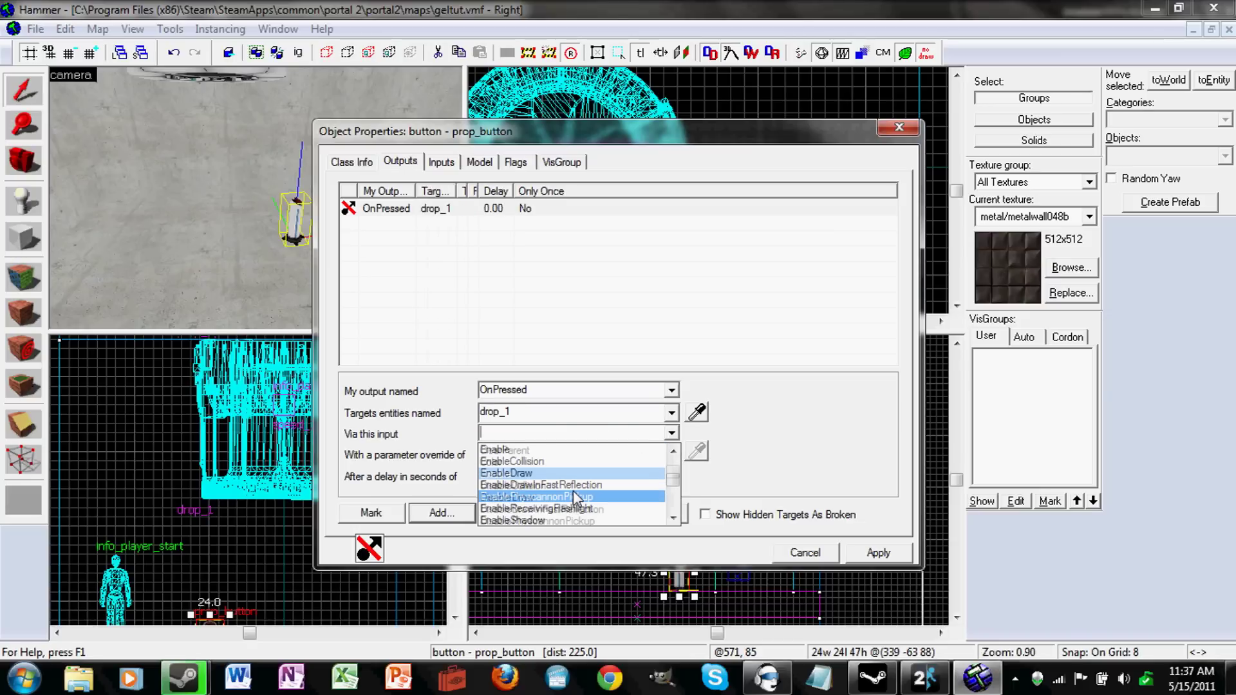
scroll(574, 497, "down", 10)
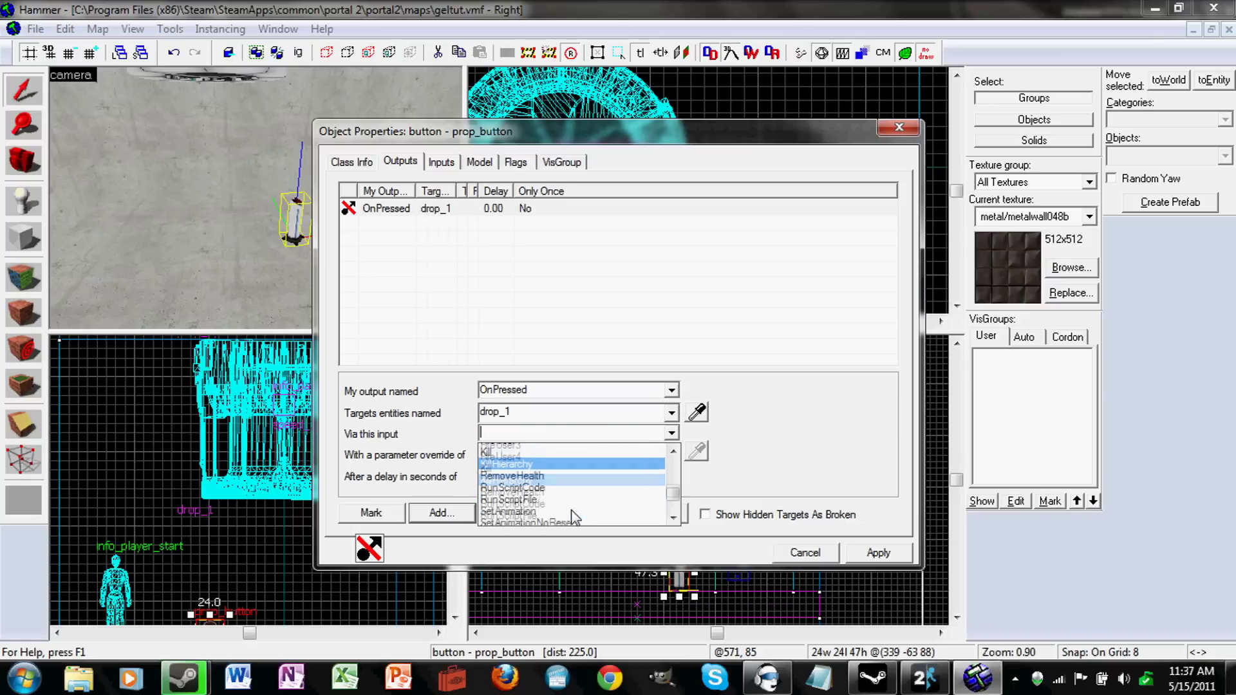
scroll(572, 509, "down", 1)
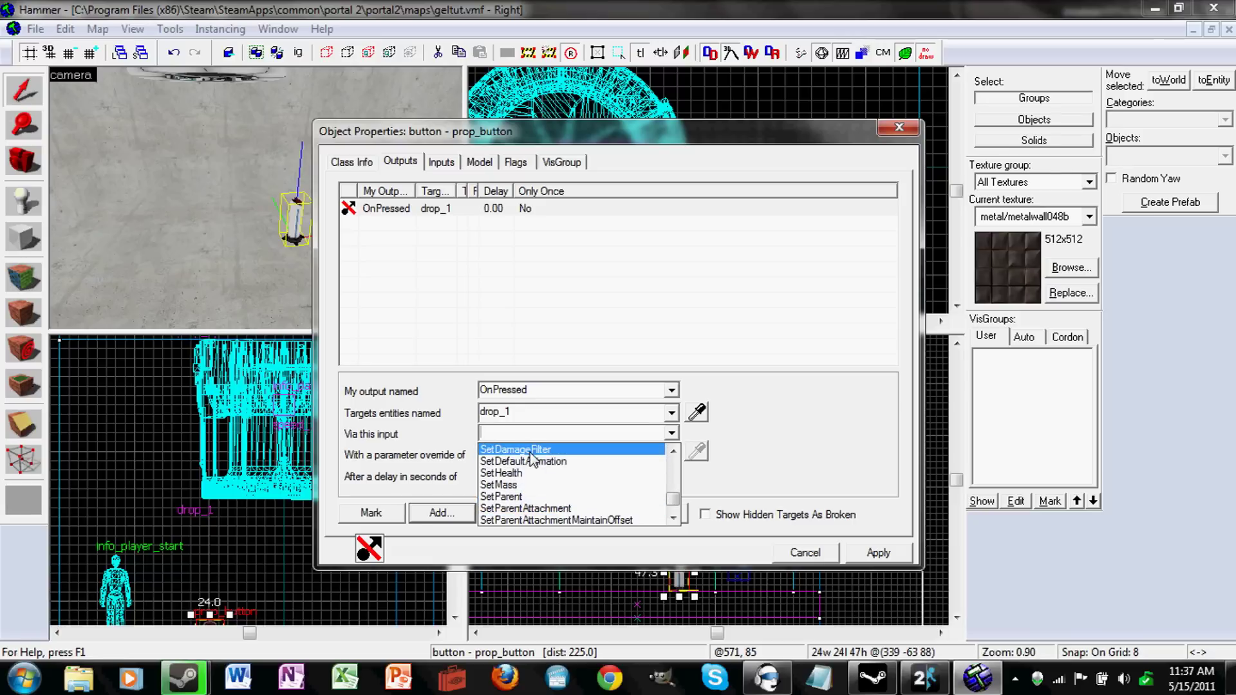
scroll(538, 460, "up", 1)
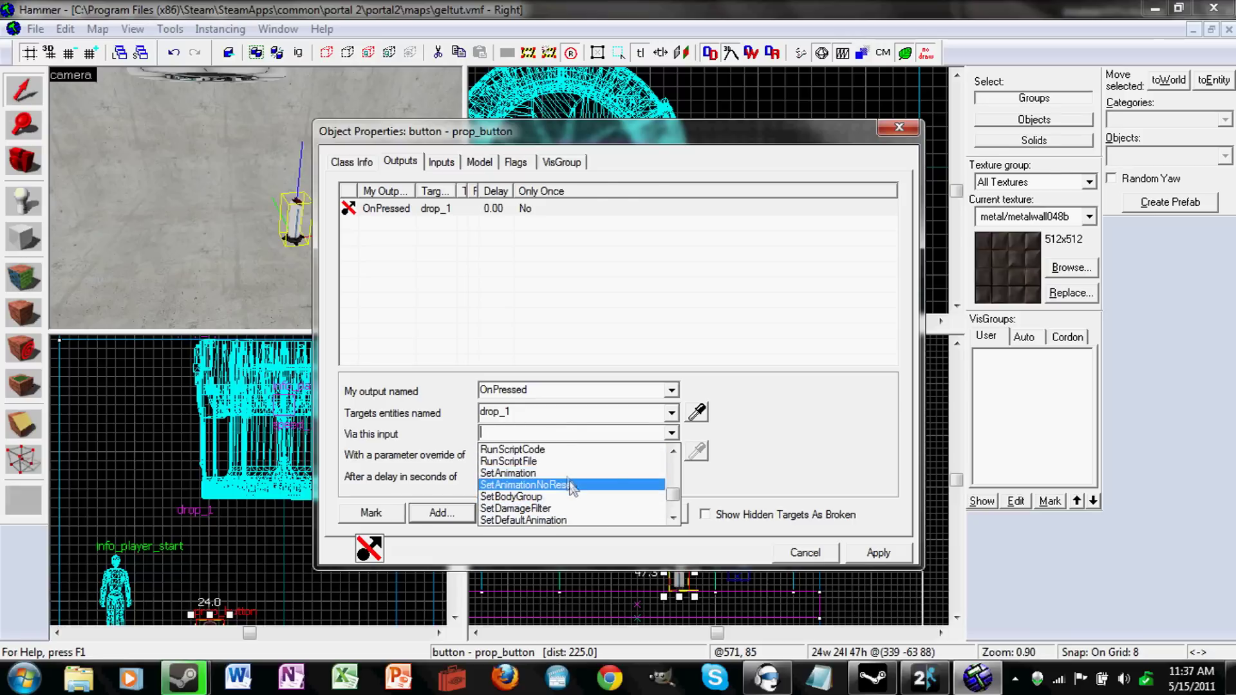
left_click(572, 489)
left_click(672, 433)
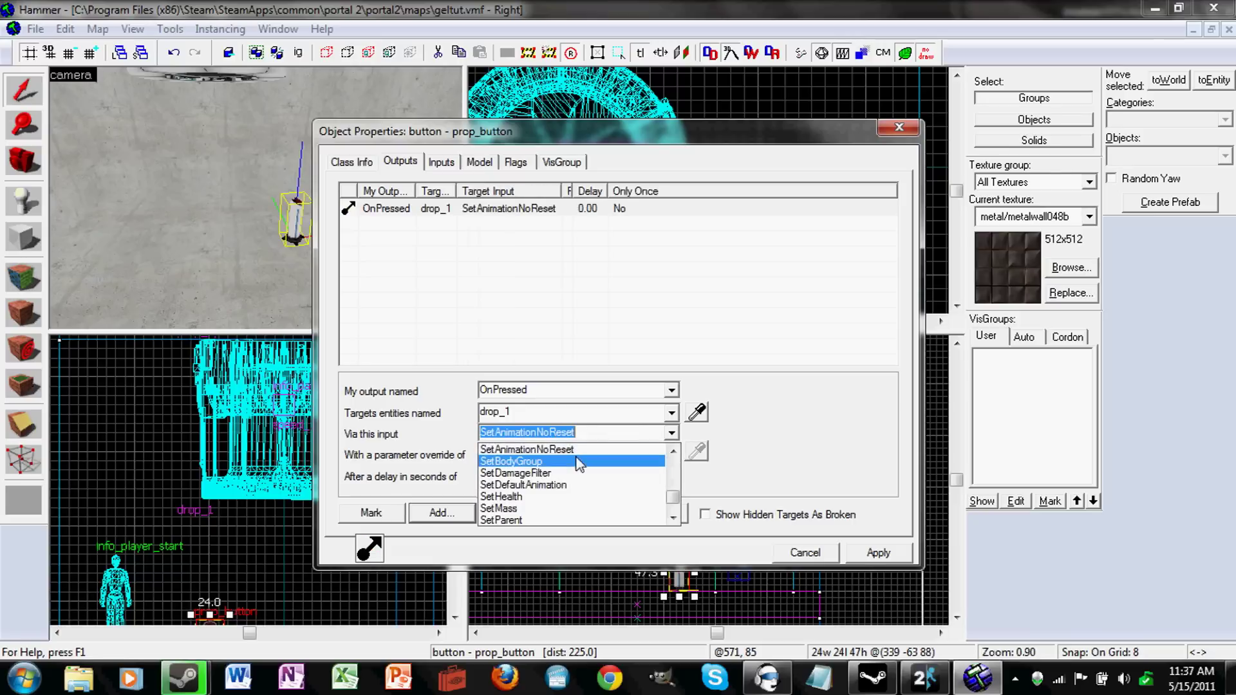
left_click(583, 451)
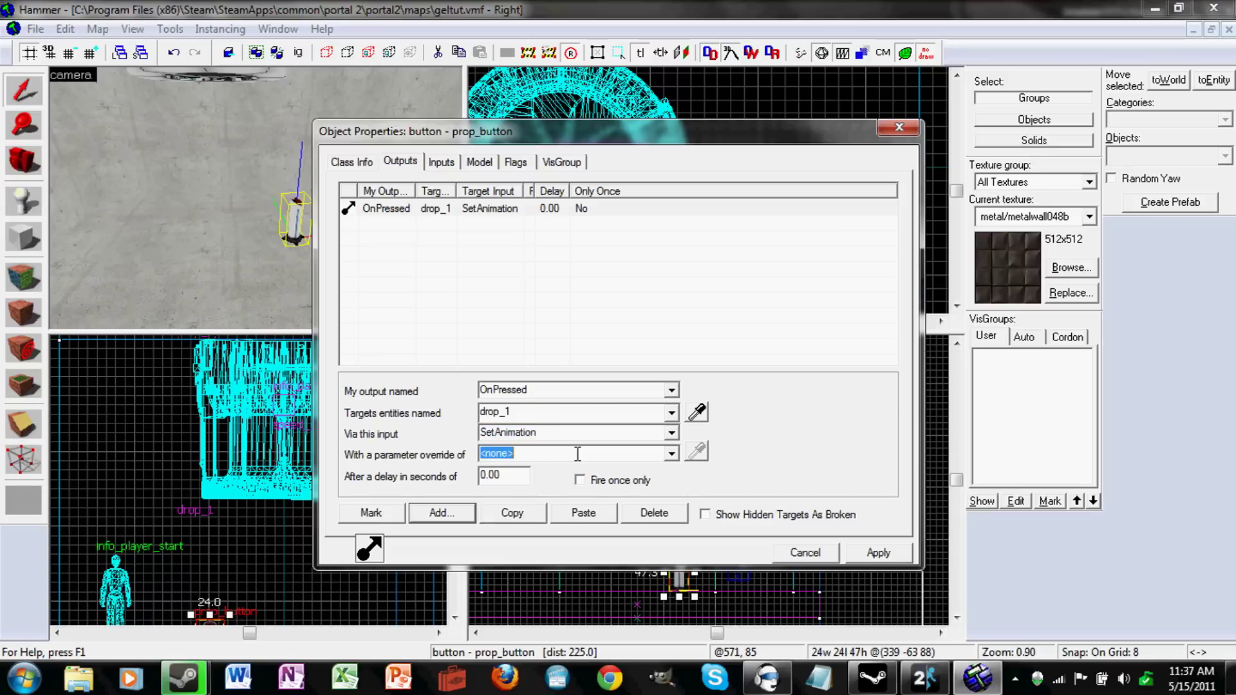
Enter item_dropper_open as the parameter override of the SetAnimation output.
type("item")
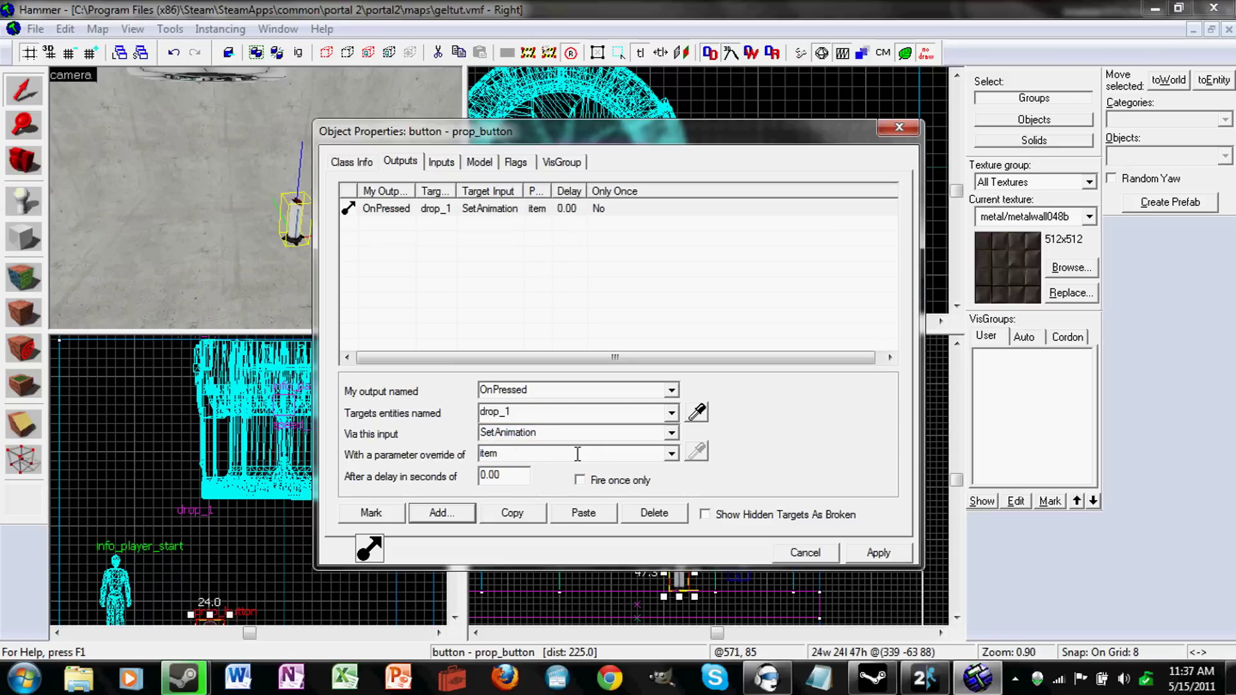
type("_dropp")
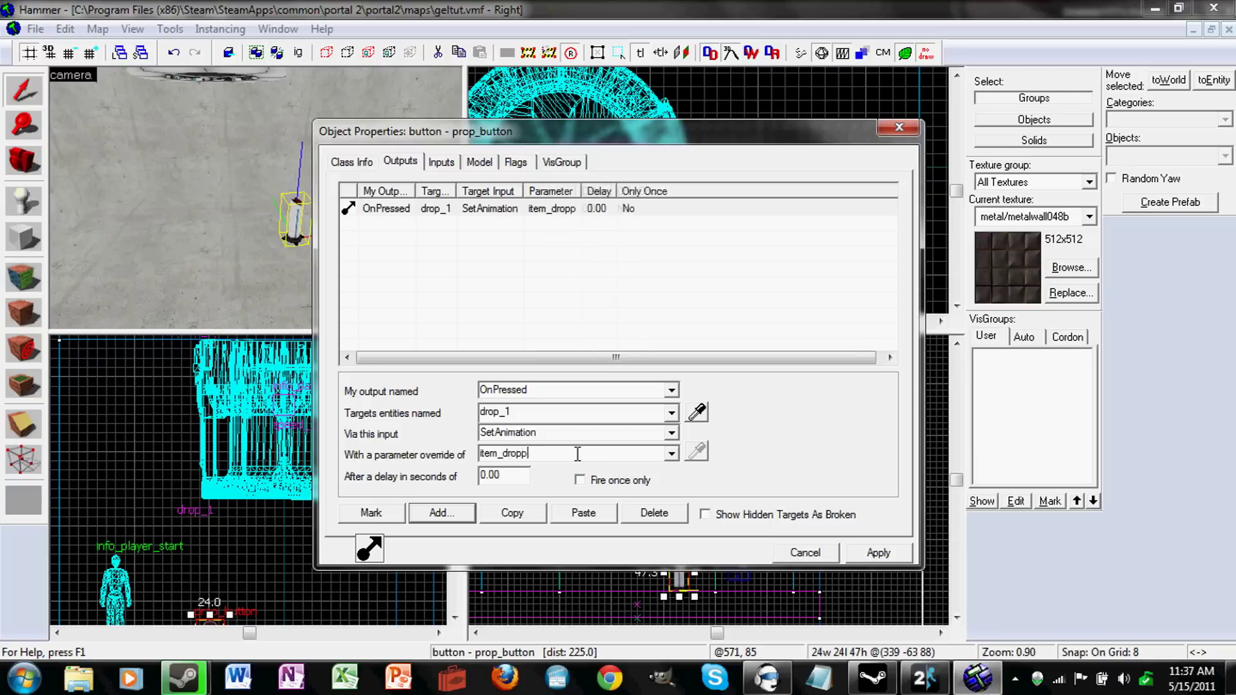
type("er_op")
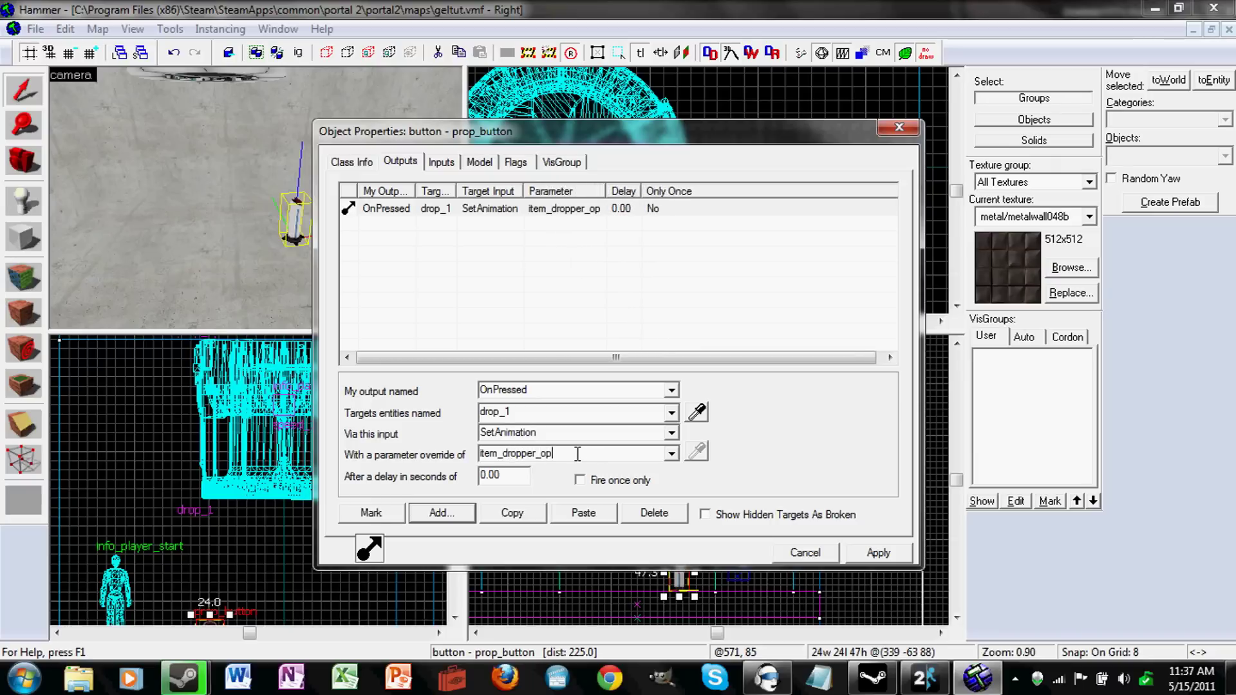
type("en")
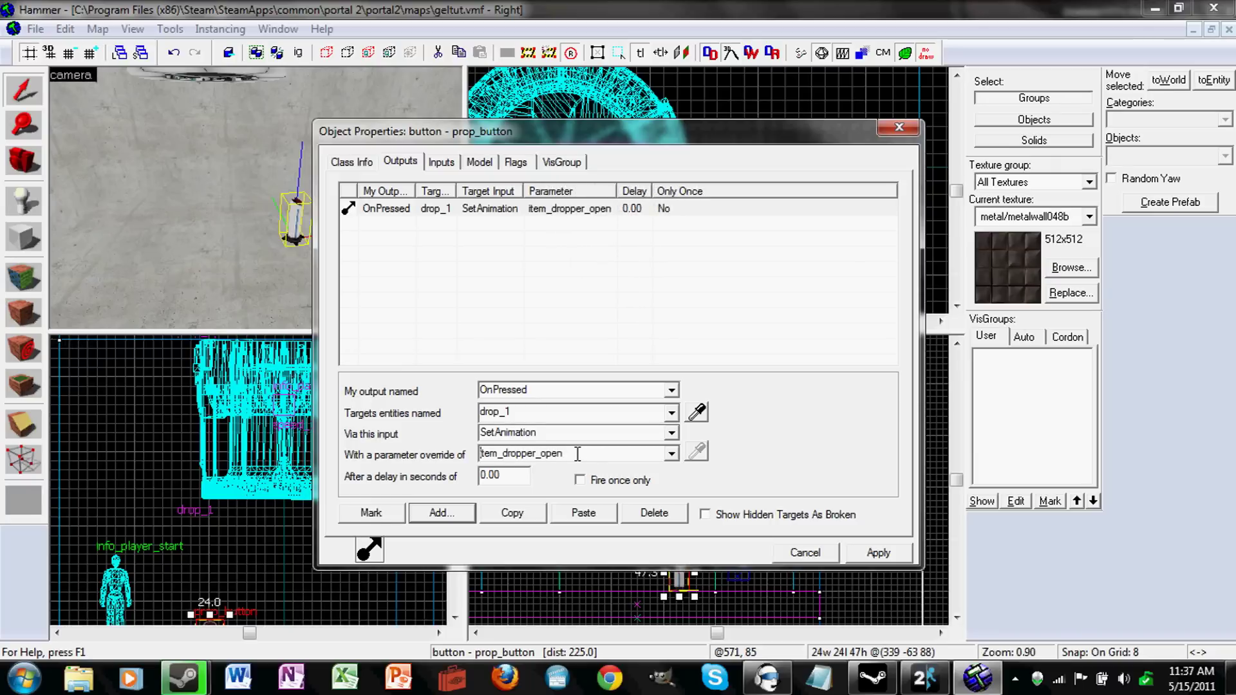
Add a second OnPressed output to the button that fires the Start input on speed_1.
left_click(441, 513)
left_click(671, 390)
left_click(607, 414)
left_click(672, 414)
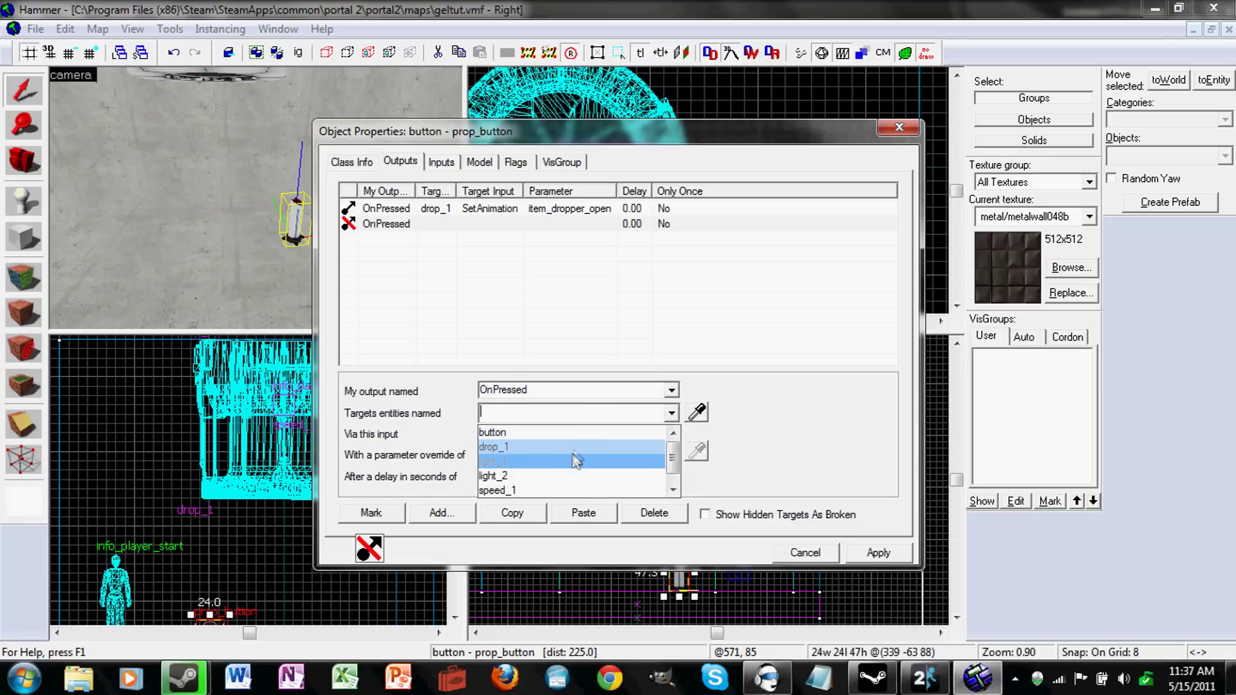
left_click(563, 479)
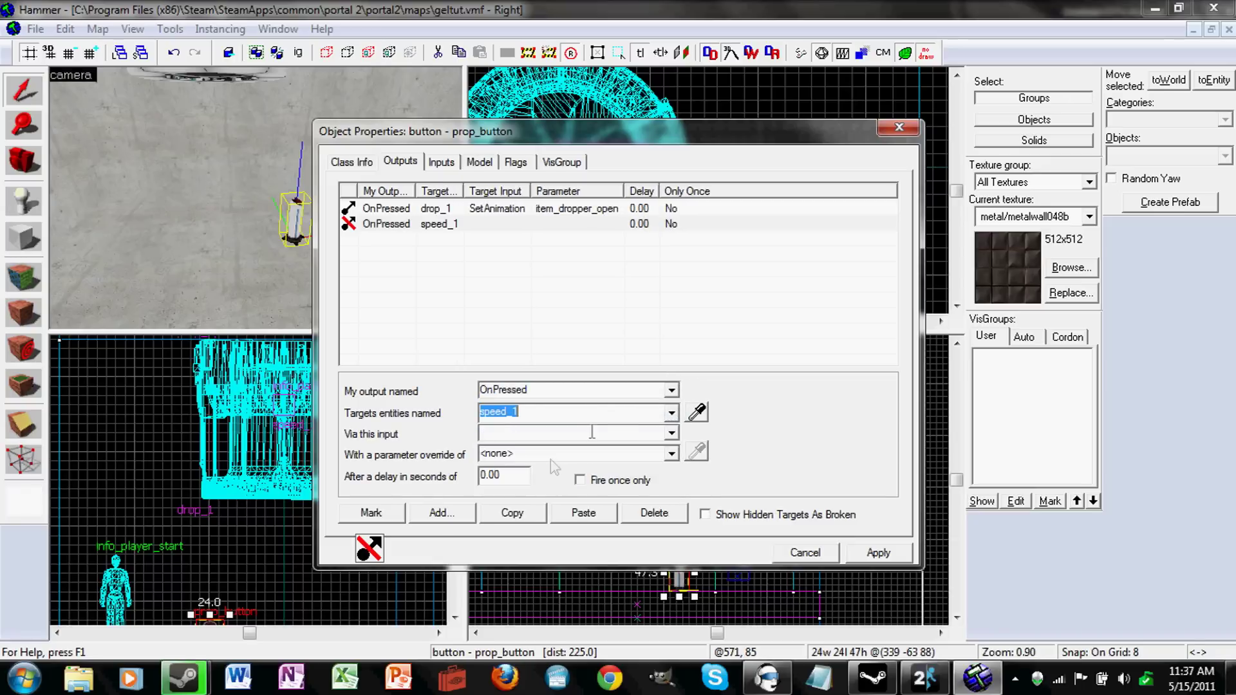
left_click(672, 434)
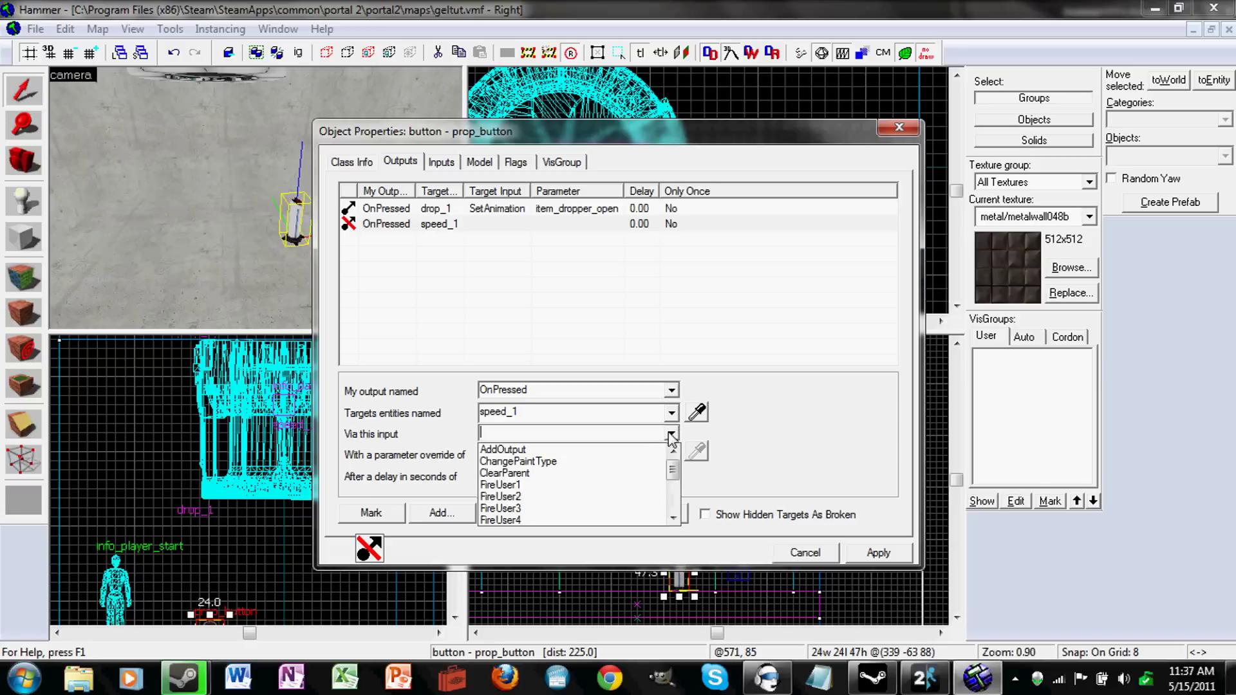
scroll(601, 482, "down", 4)
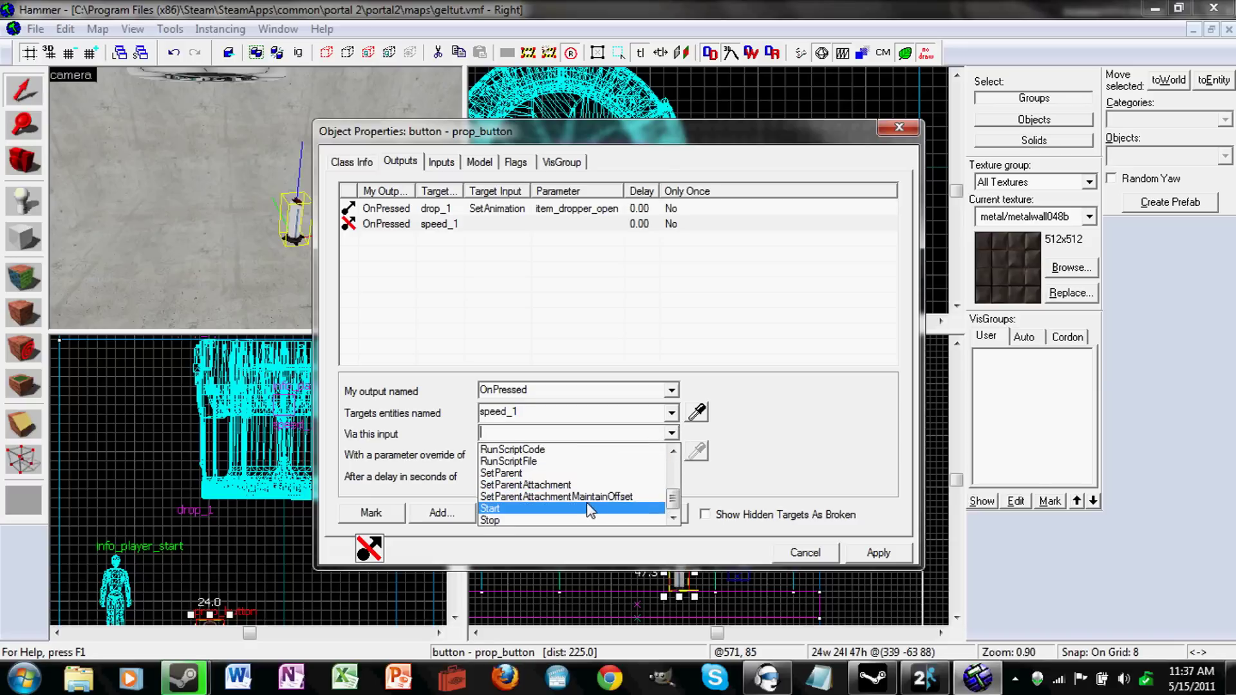
left_click(588, 509)
key("Return")
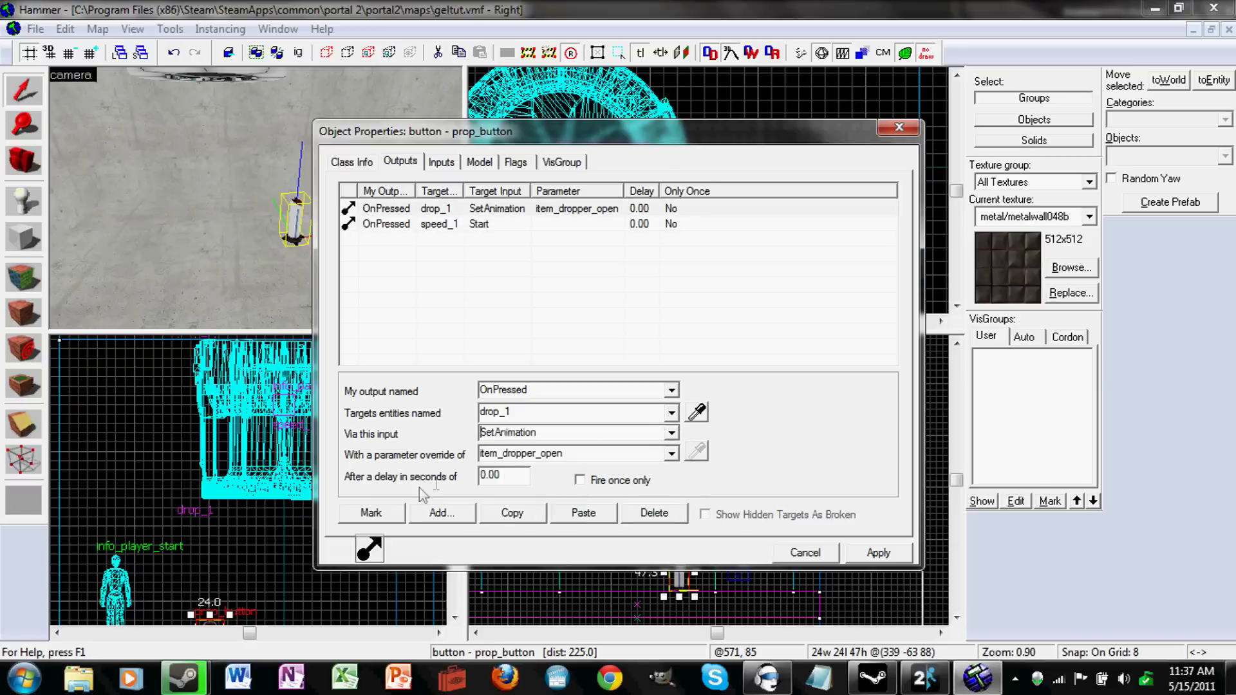
Add an OnButtonReset output to the button that targets the entity drop_1.
left_click(442, 513)
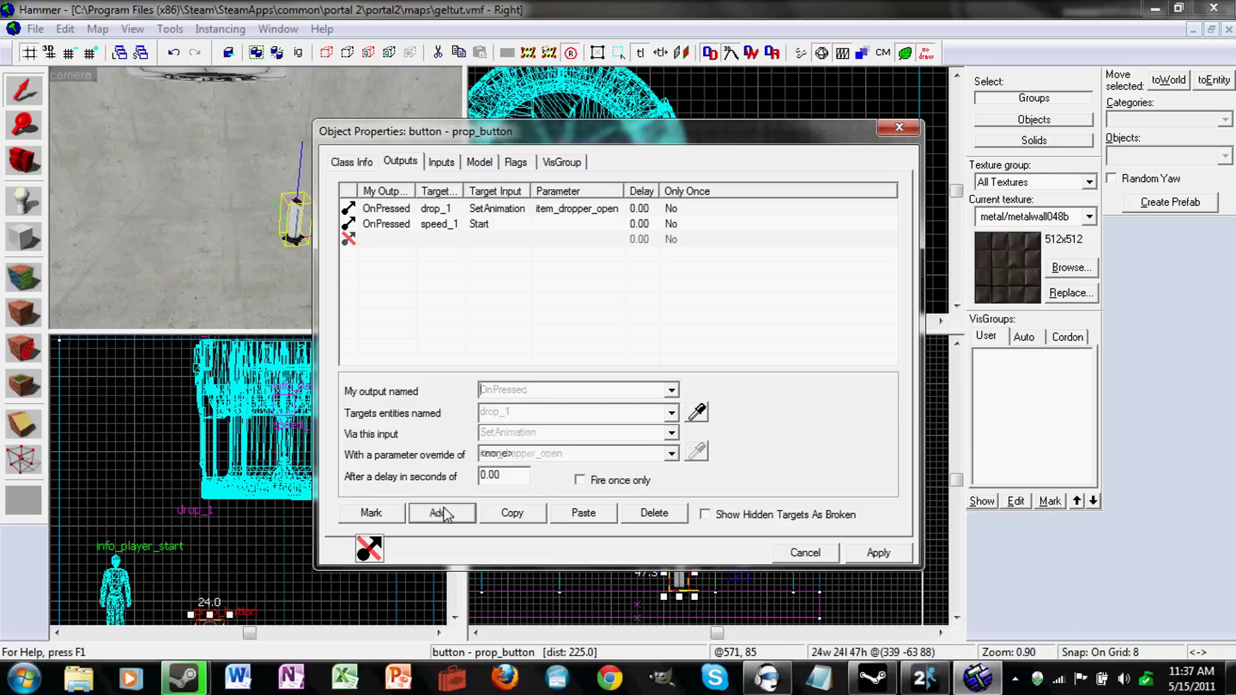
left_click(671, 392)
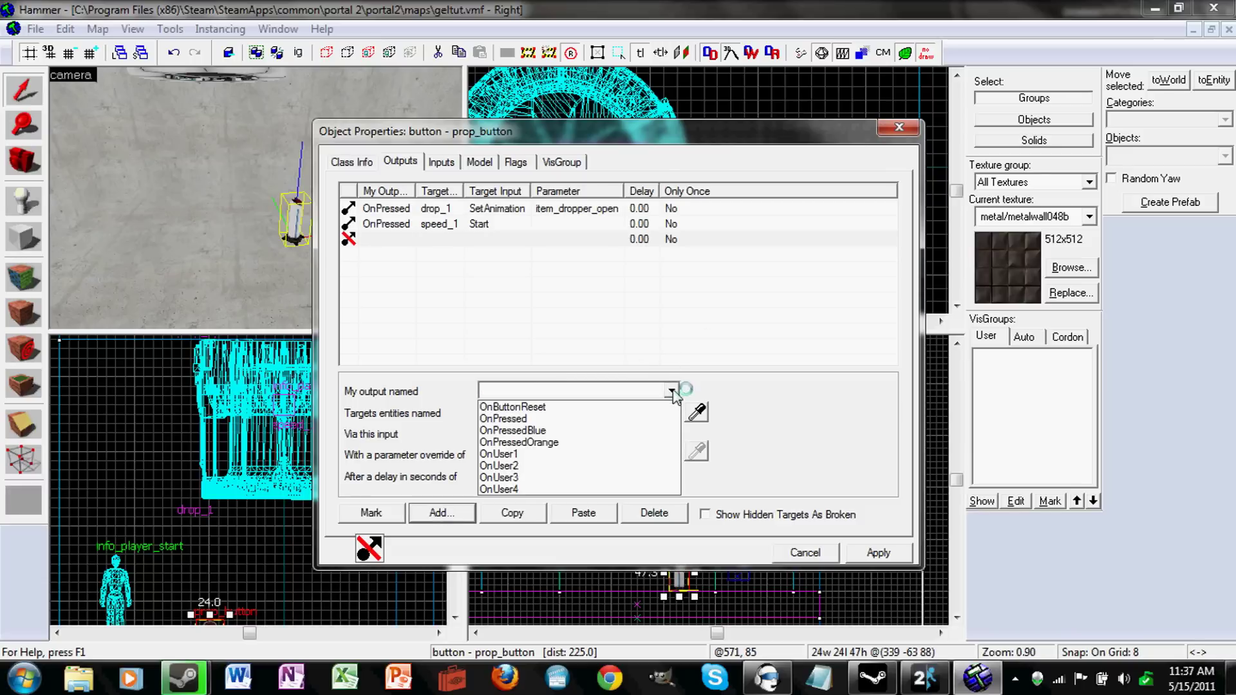
left_click(644, 407)
left_click(672, 413)
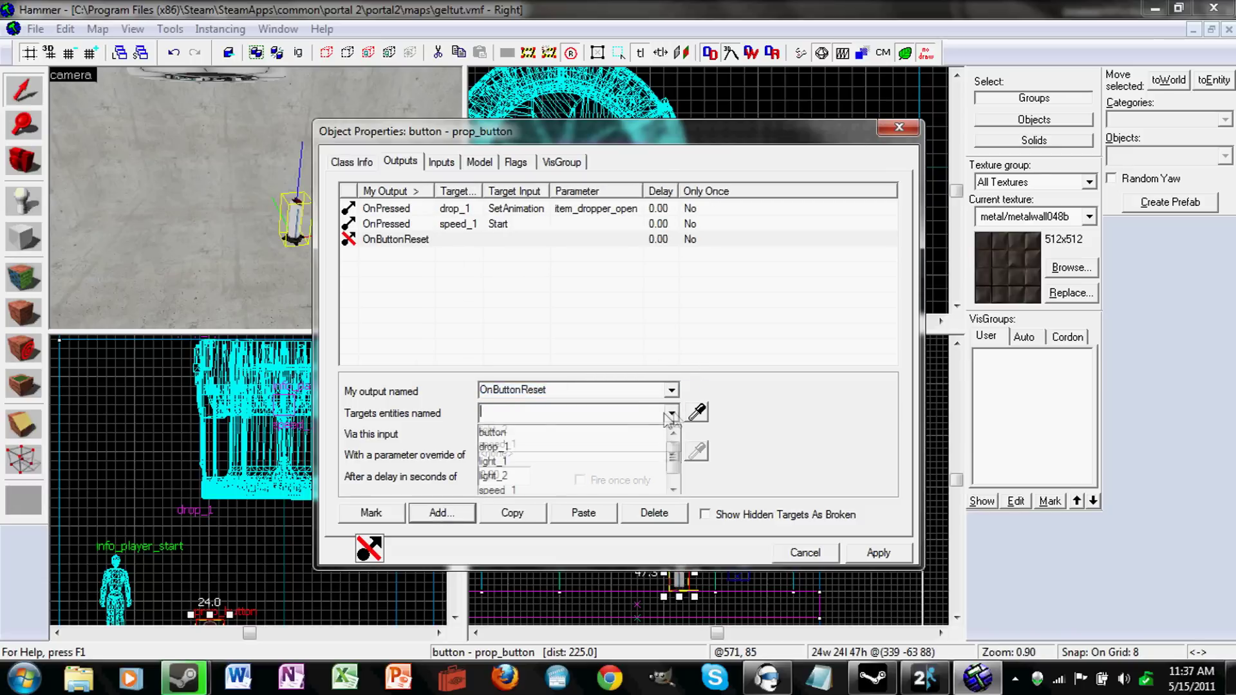
left_click(571, 448)
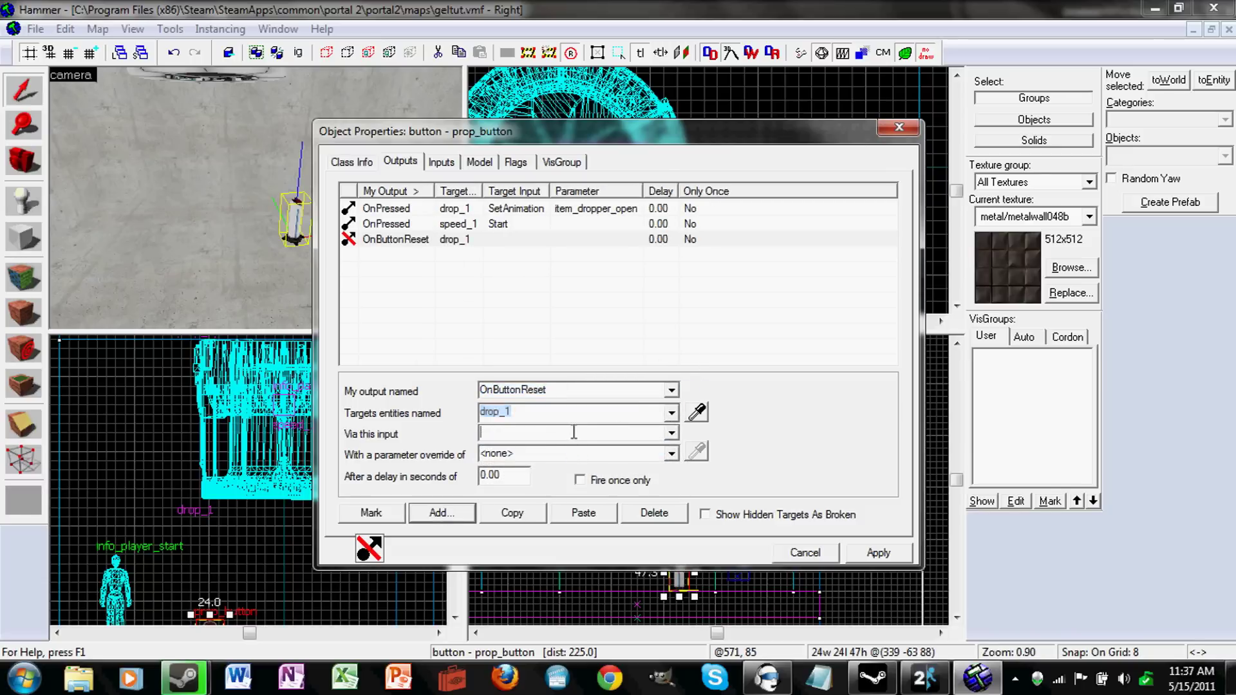
Make the drop_1 reset output fire SetAnimation with item_dropper_close as its parameter override.
left_click(672, 433)
left_click_drag(672, 454, 675, 505)
scroll(569, 471, "up", 2)
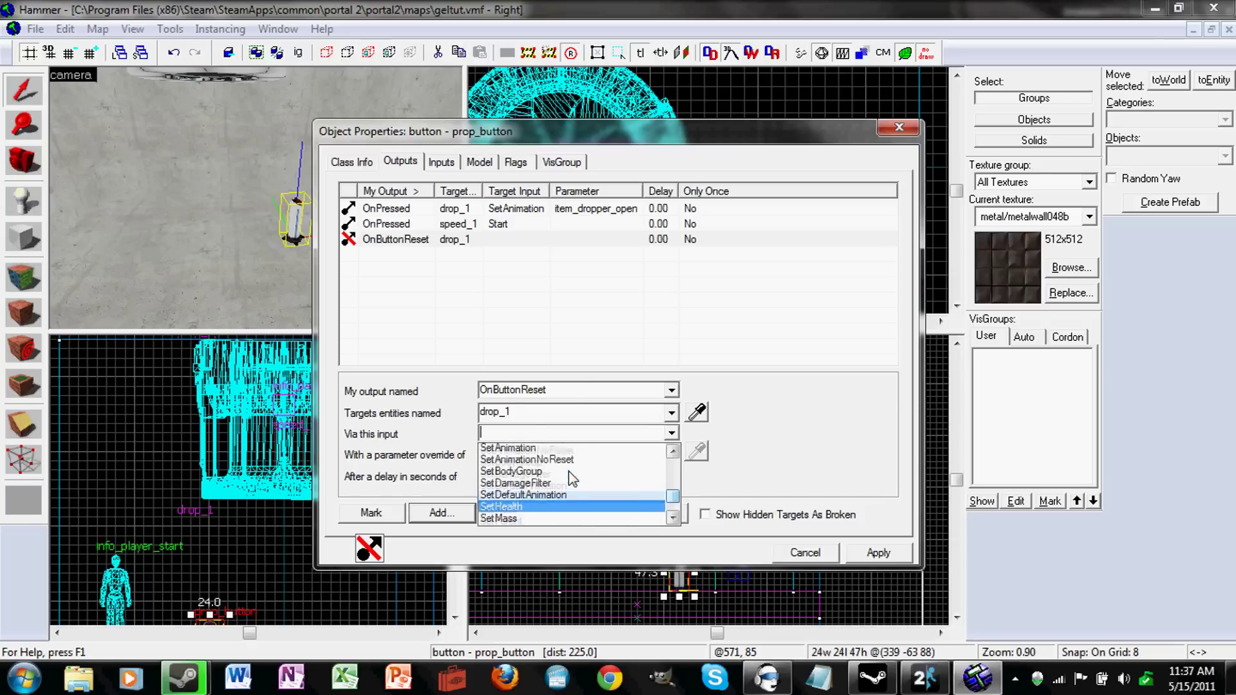
left_click(573, 461)
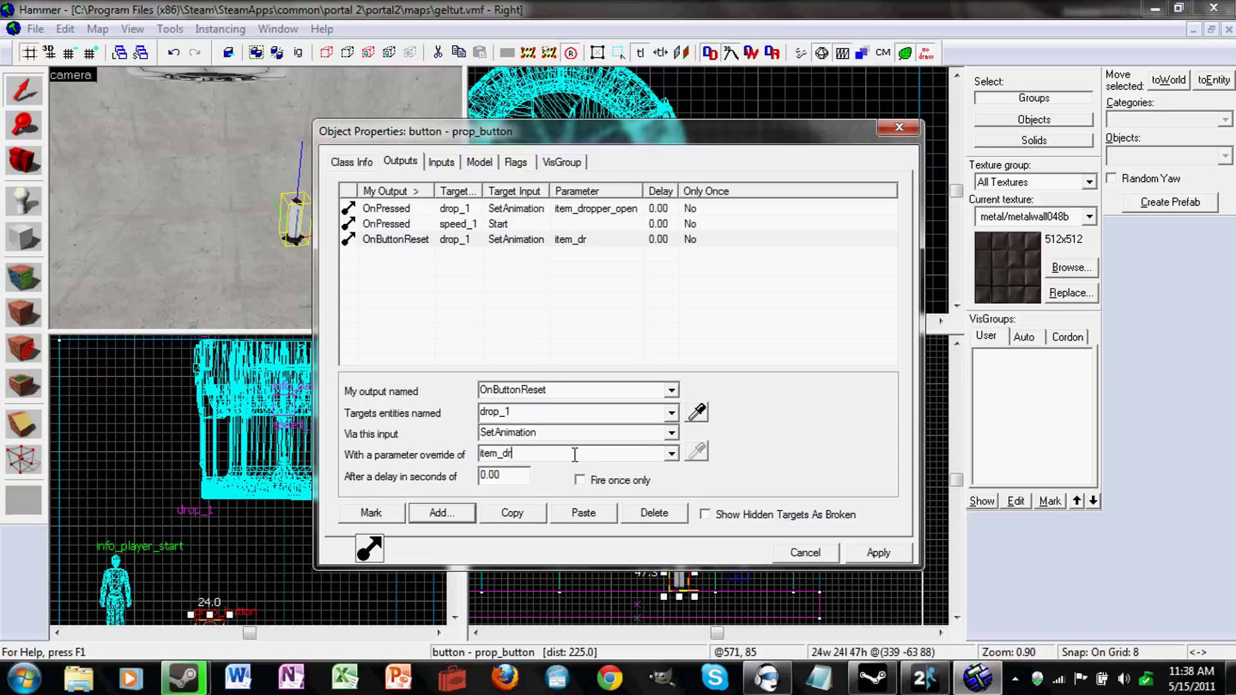
type("ose")
key("Return")
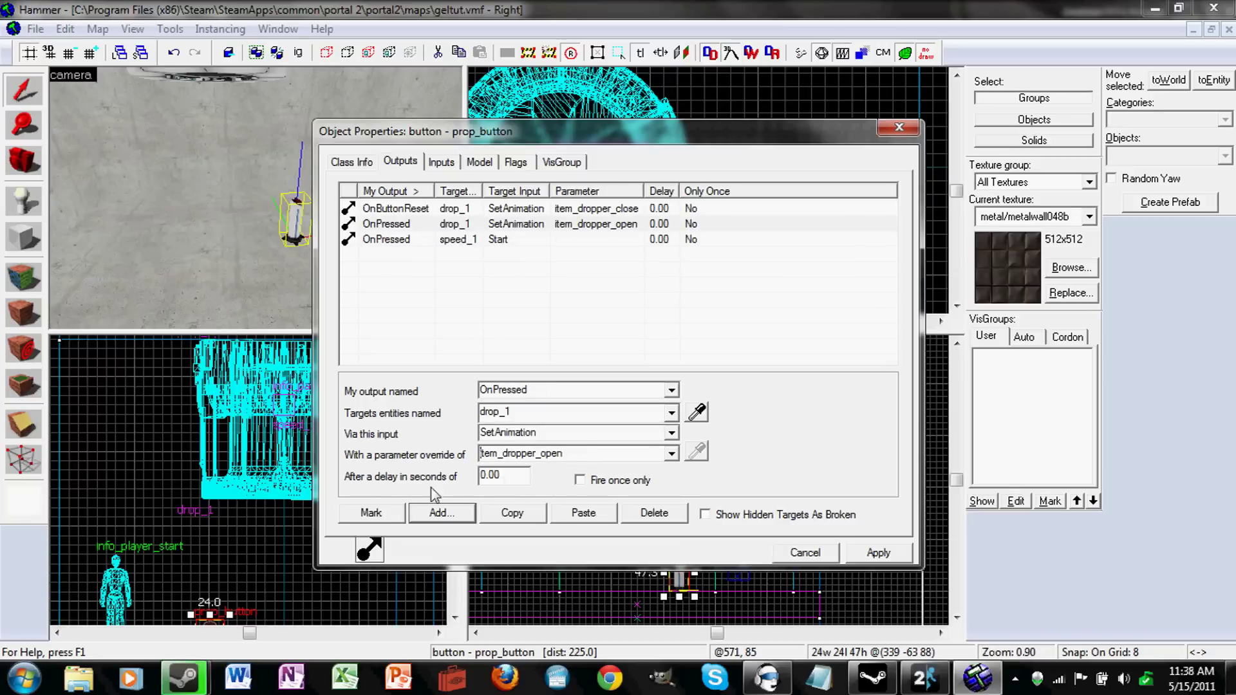
Add another OnButtonReset output to the button that targets the entity speed_1.
left_click(450, 515)
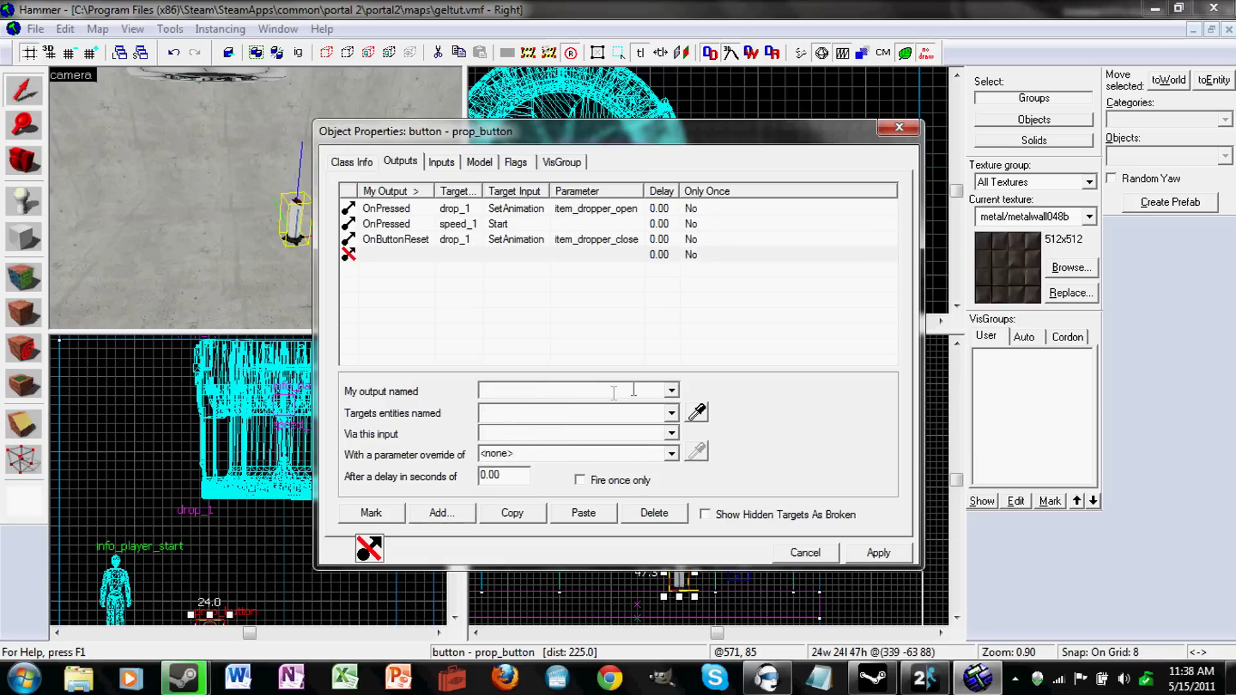
left_click(671, 390)
left_click(652, 408)
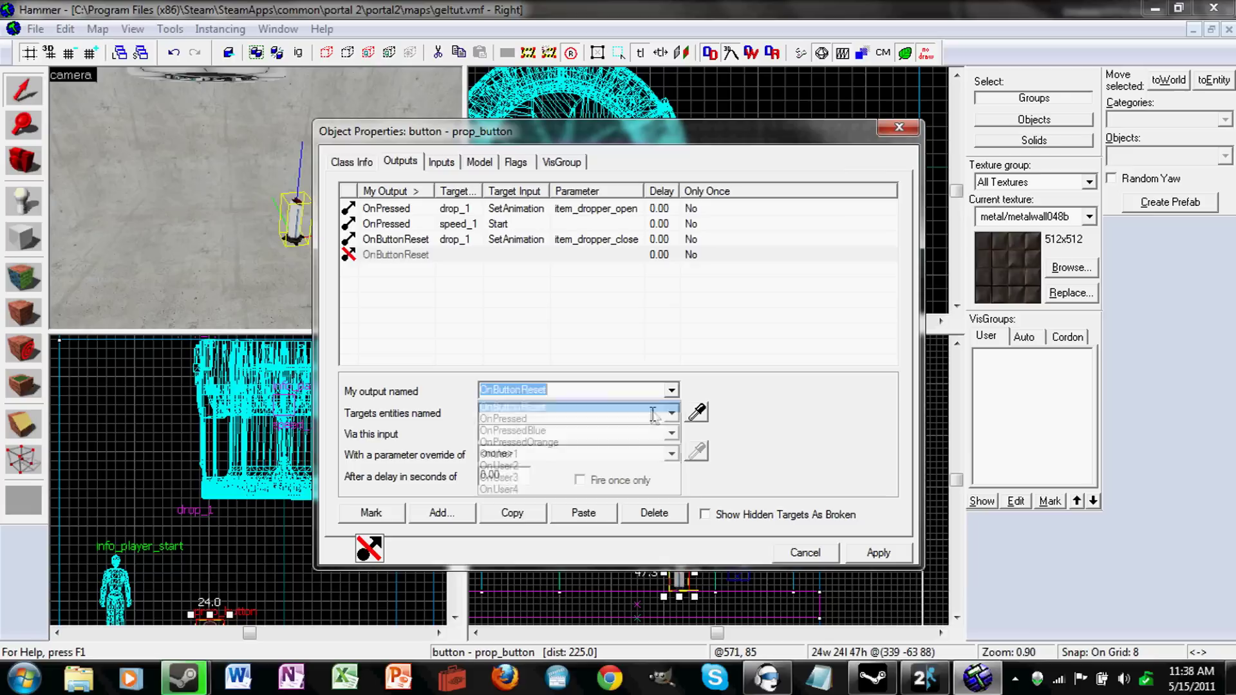
left_click(670, 414)
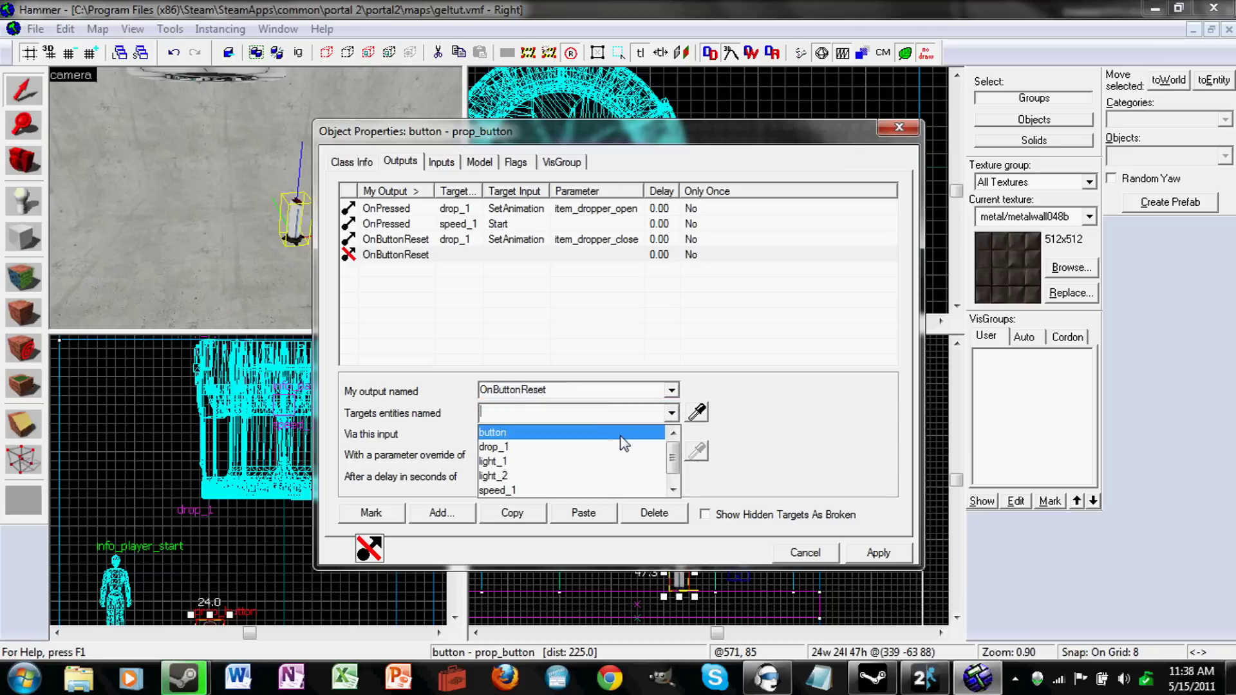
key("Down")
key("Down")
key("Down")
key("Down")
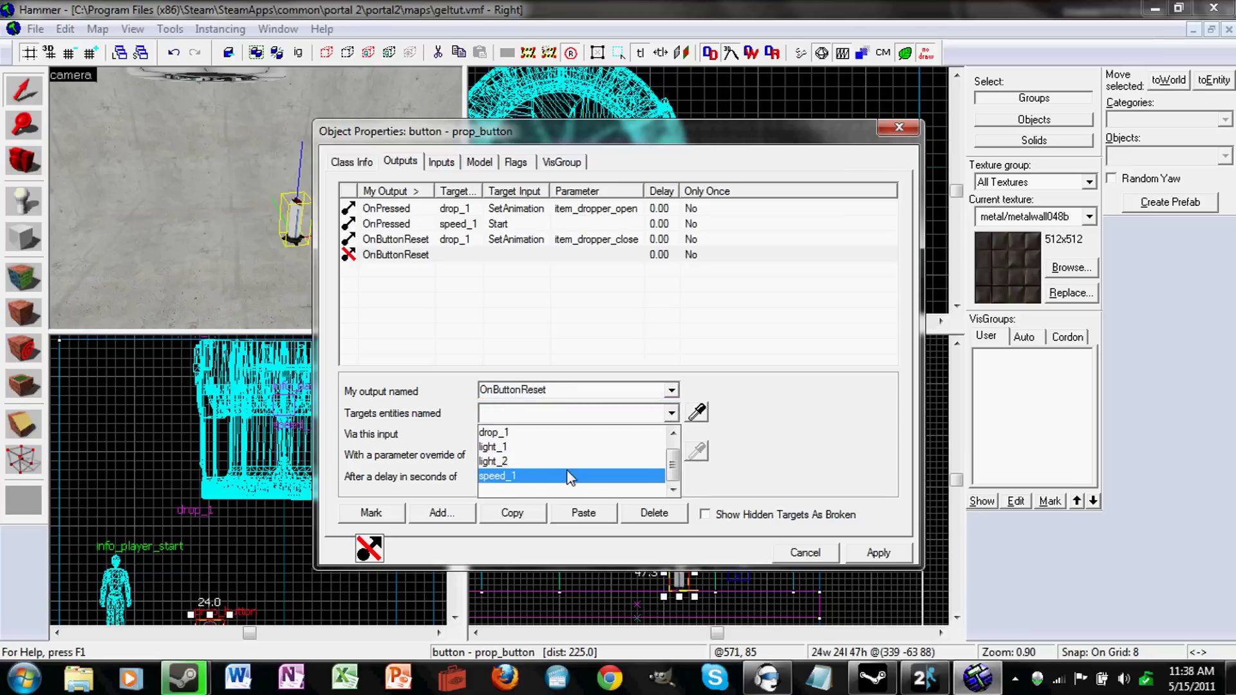
key("Return")
Set the speed_1 reset output to fire the Stop input, then apply and close the button's properties.
left_click(671, 434)
scroll(613, 463, "down", 5)
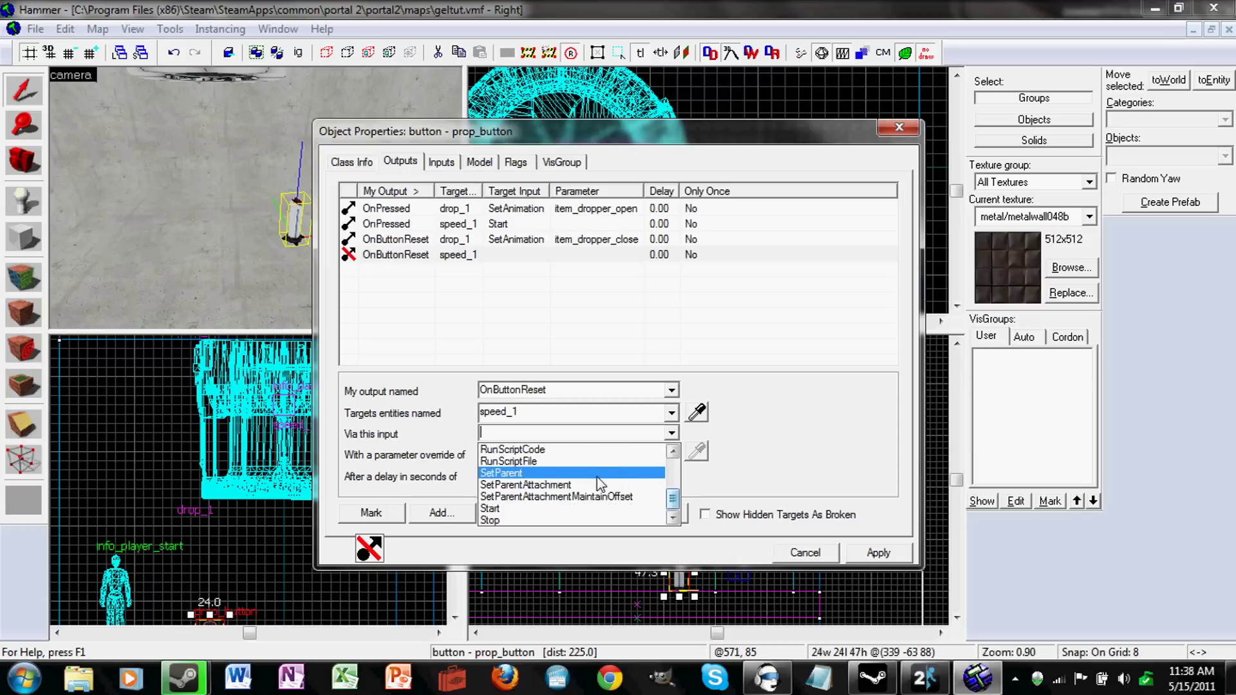
scroll(589, 482, "up", 1)
scroll(541, 499, "down", 1)
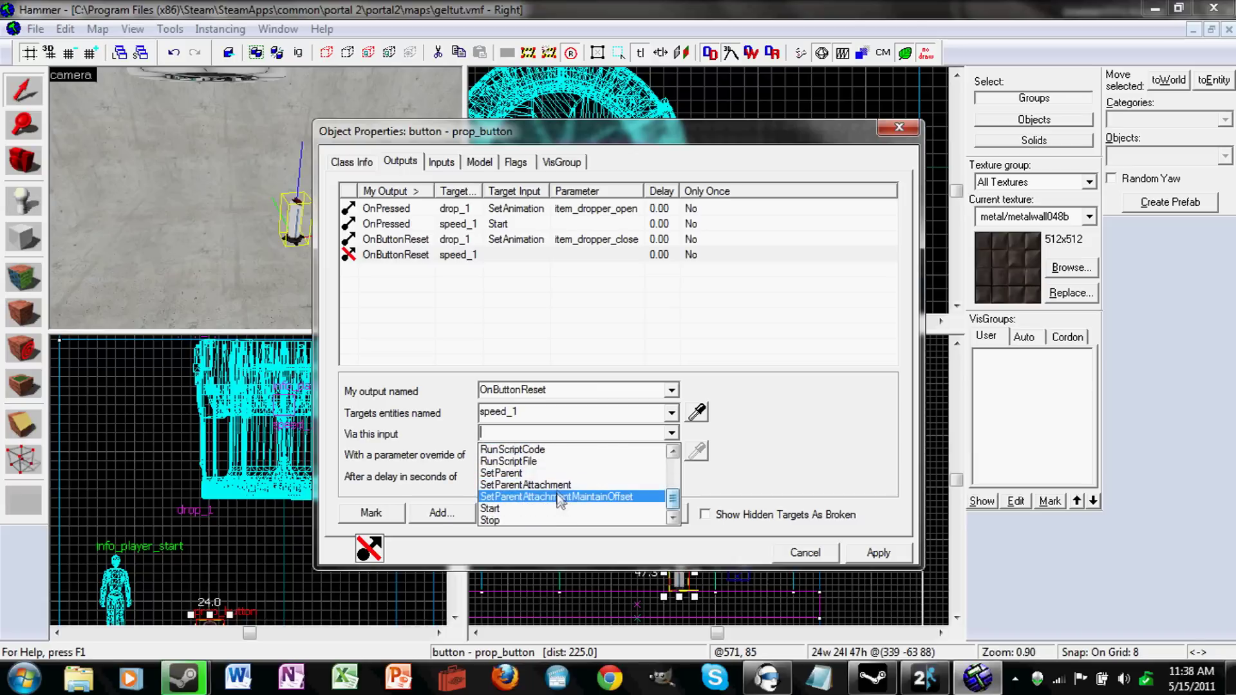
left_click(562, 520)
left_click(878, 552)
left_click(806, 552)
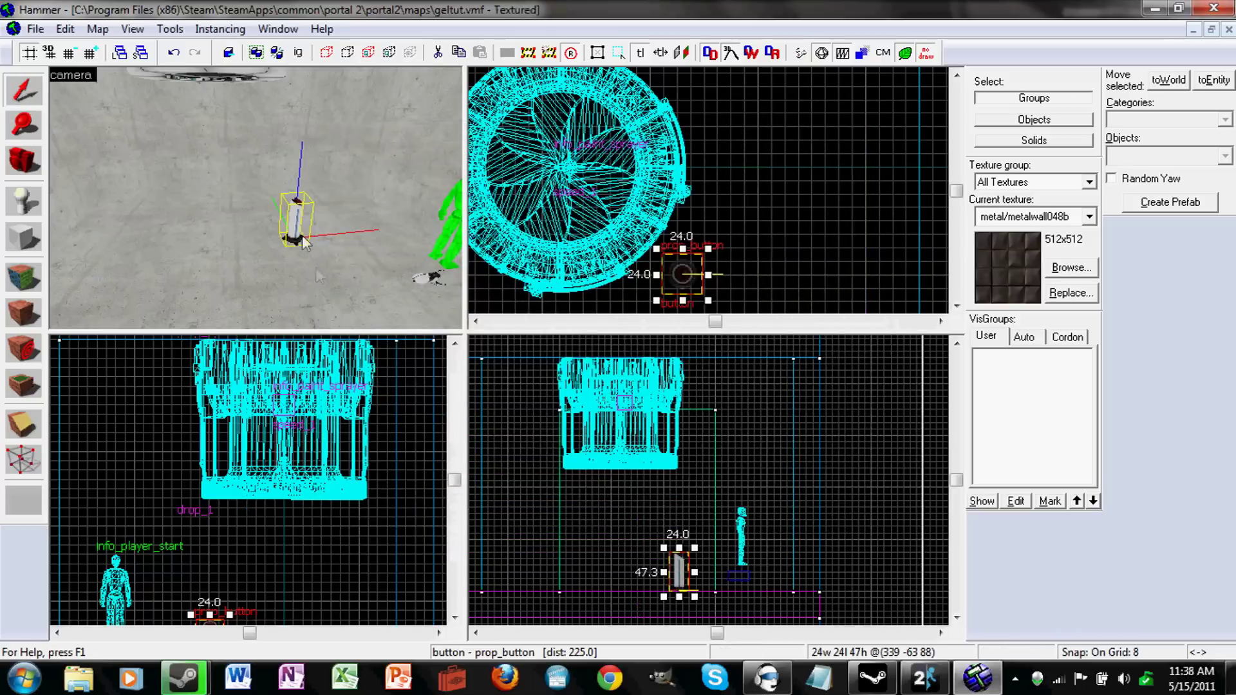
Examine the dropper's opening and interior and the button below it in the 3D view.
key("z")
key("w")
key("s")
key("w")
key("s")
key("w")
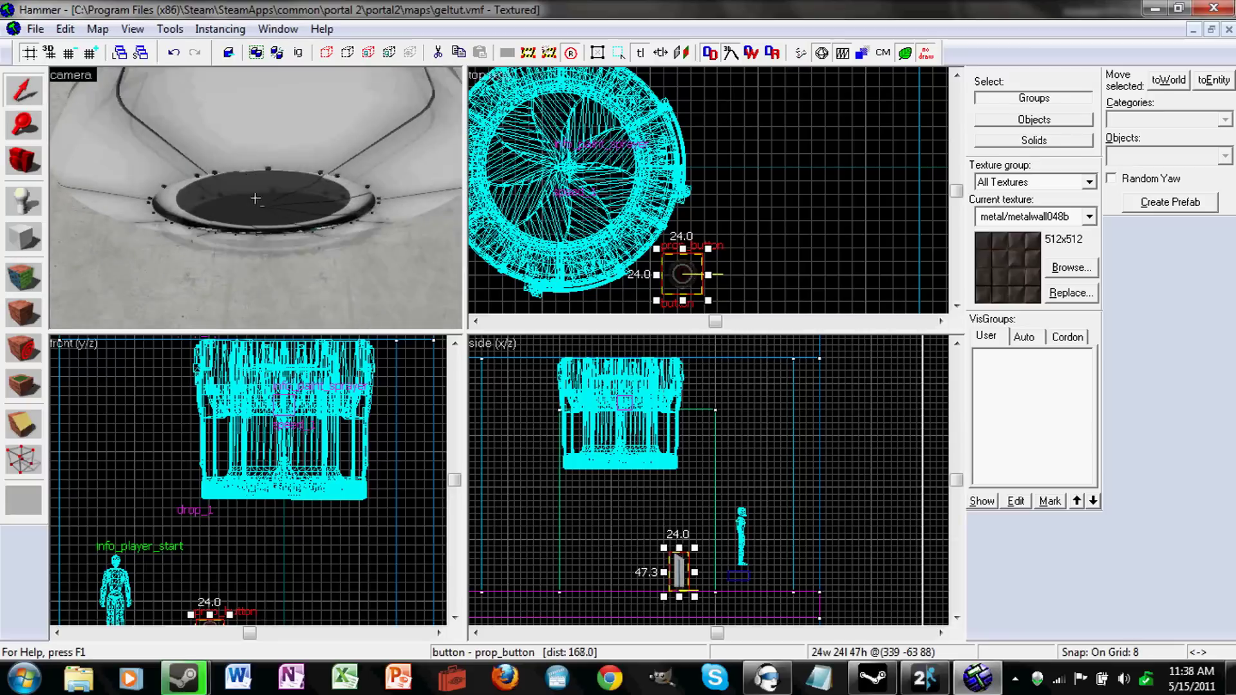
key("w")
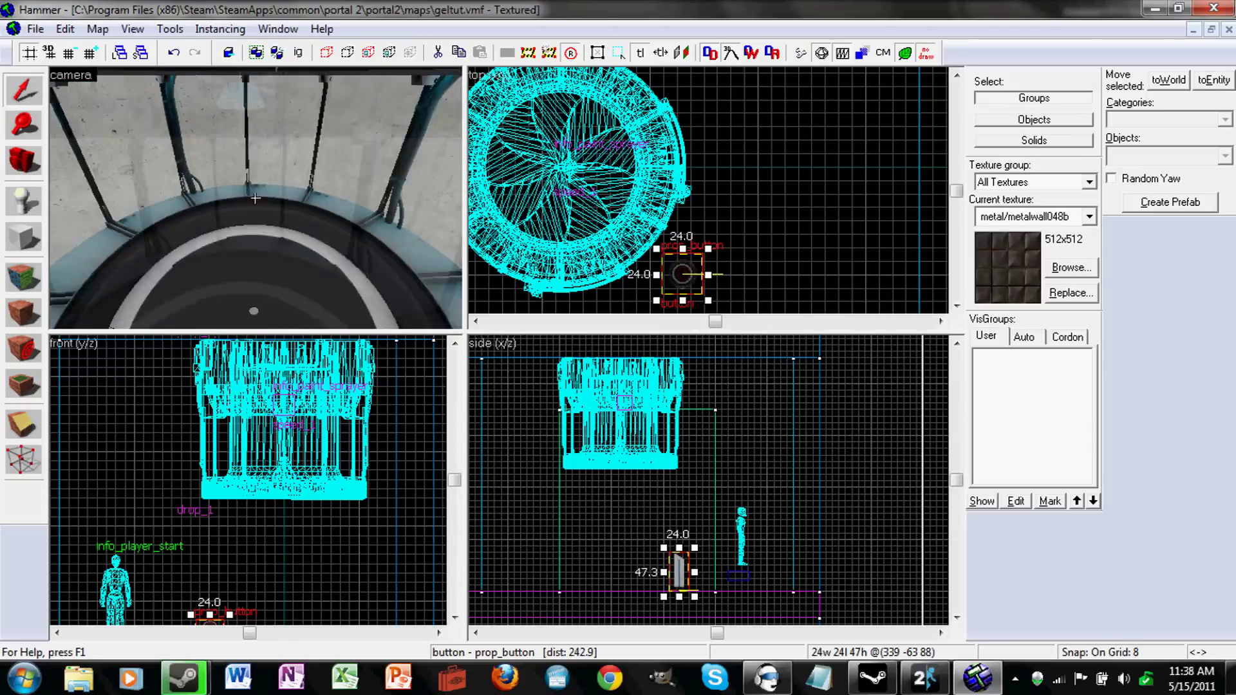
key("w")
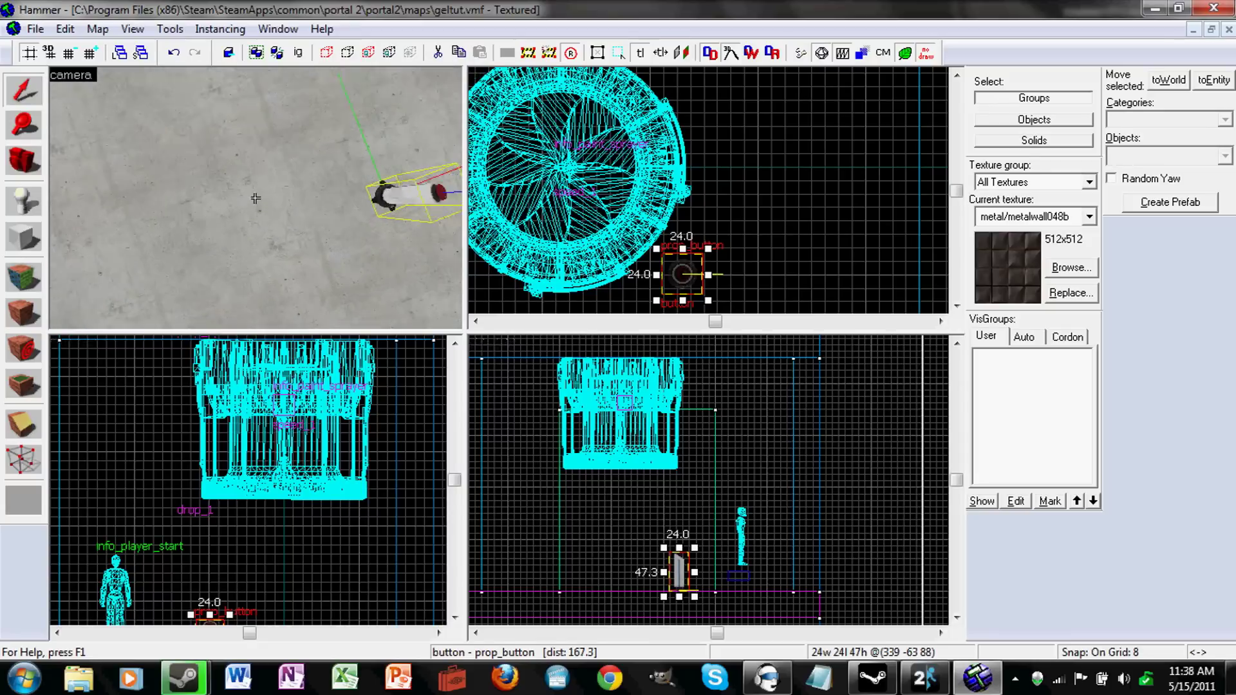
left_click_drag(255, 198, 255, 198)
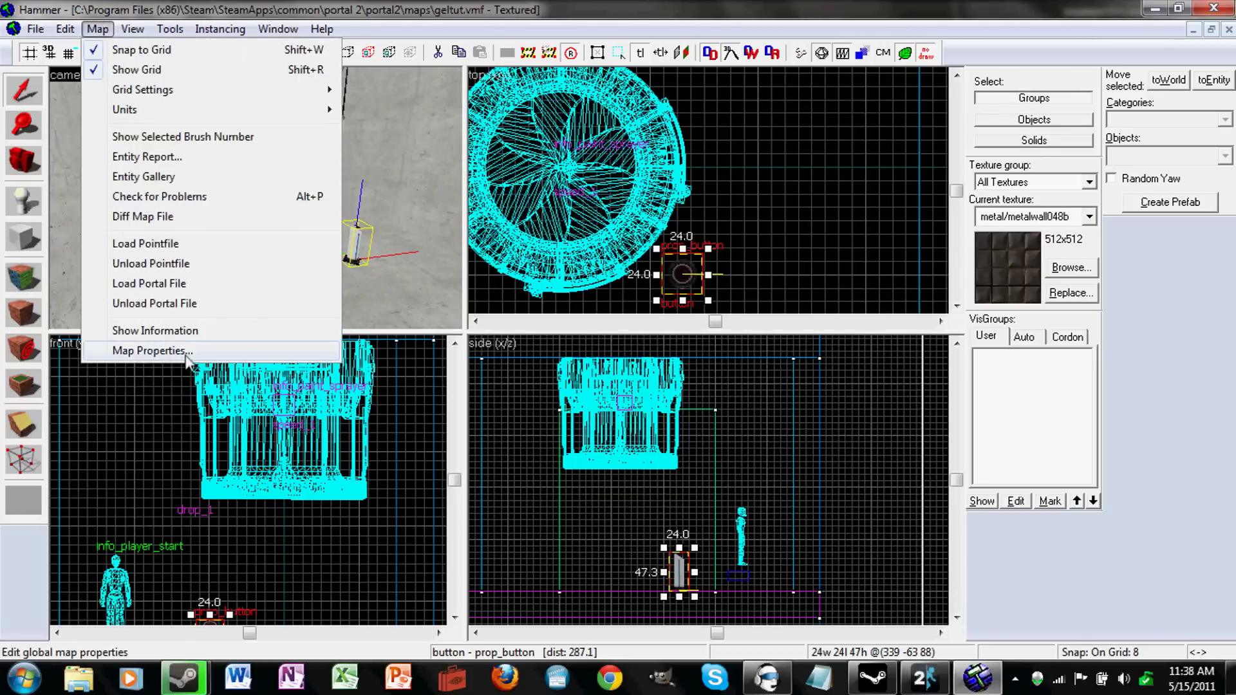
Set Paint in map to Yes in the map properties, then apply and close them.
left_click(169, 350)
scroll(365, 306, "down", 1)
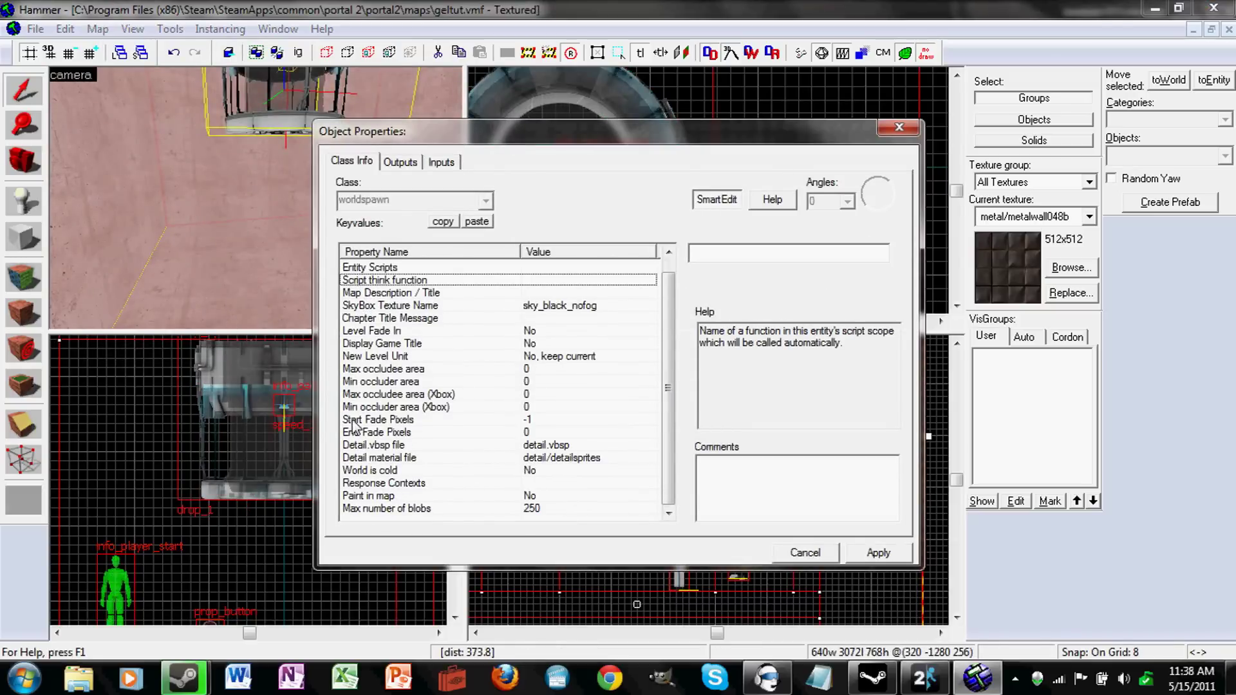
left_click(372, 496)
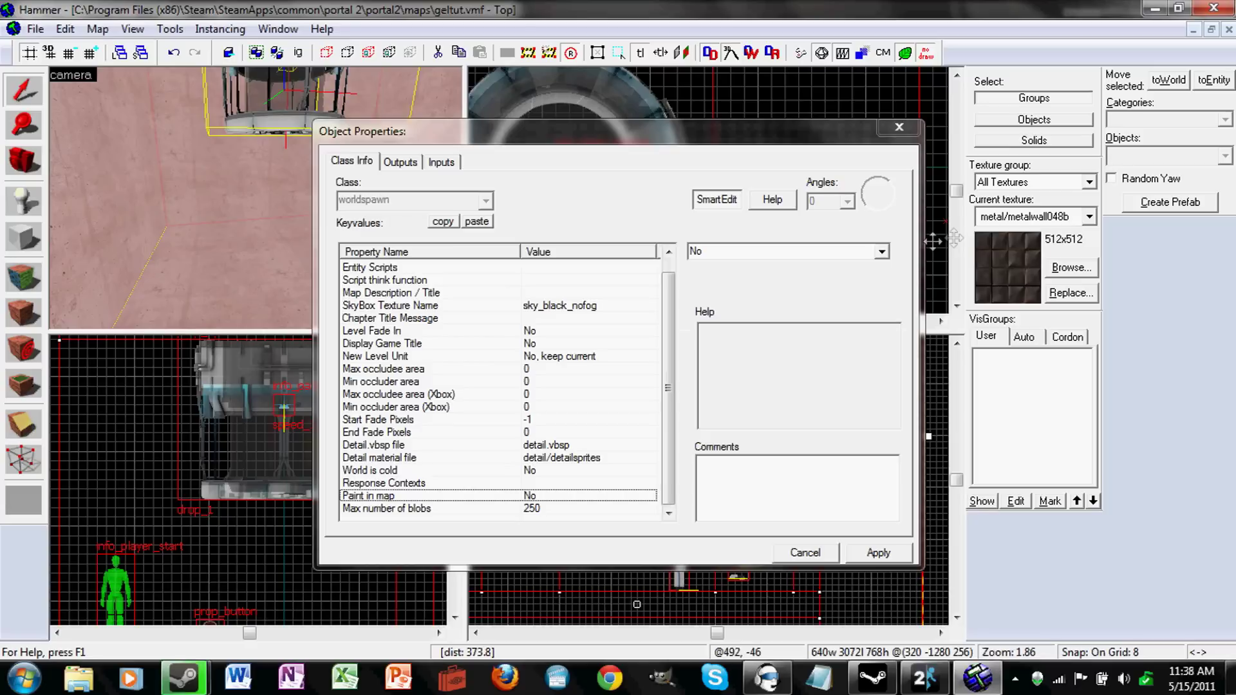
left_click(881, 251)
left_click(872, 277)
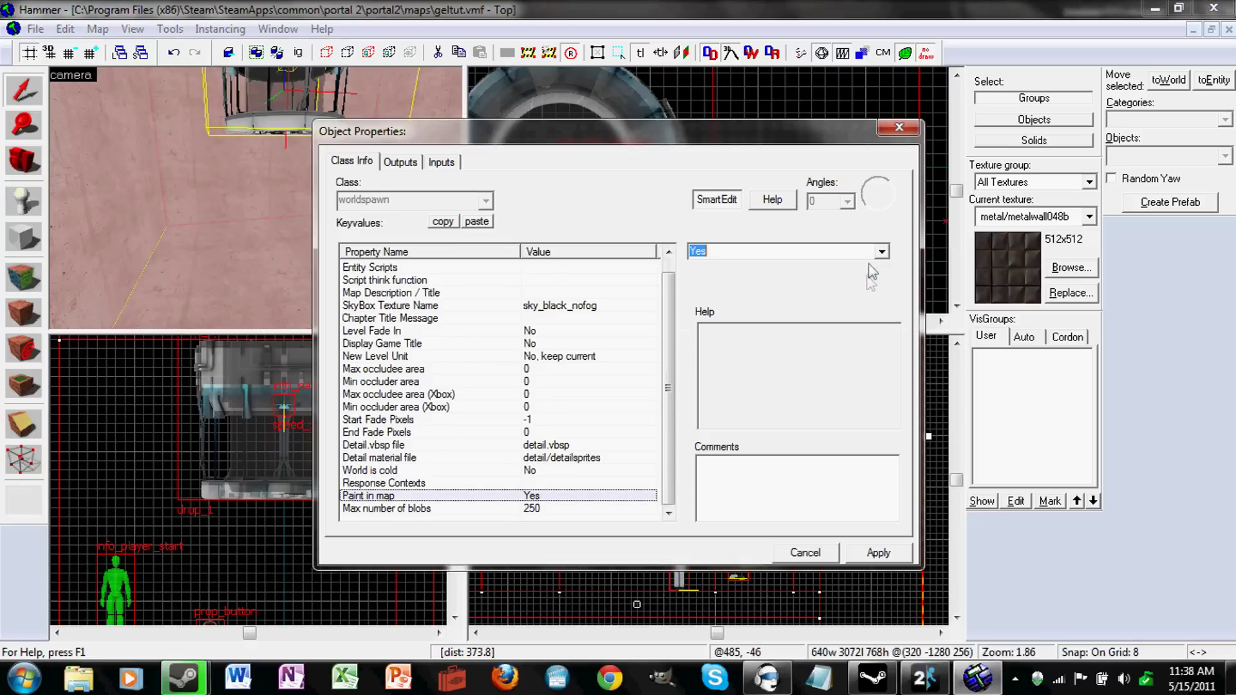
left_click(881, 252)
left_click(856, 277)
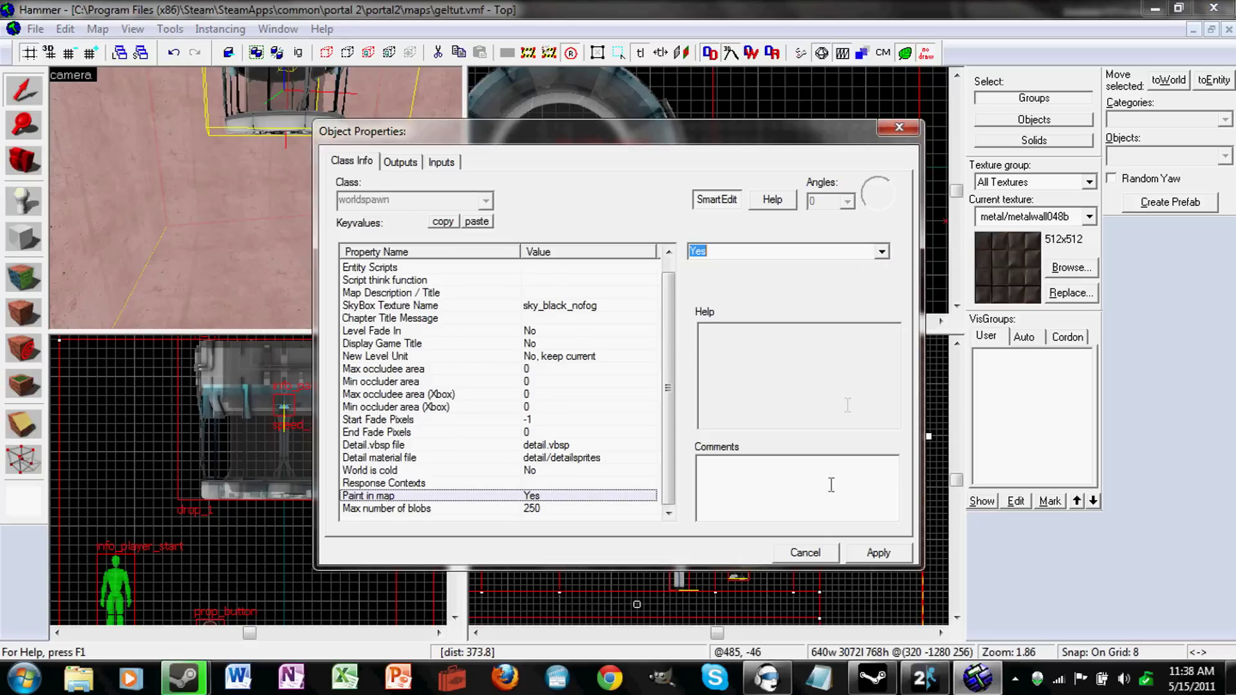
left_click(876, 553)
left_click(822, 559)
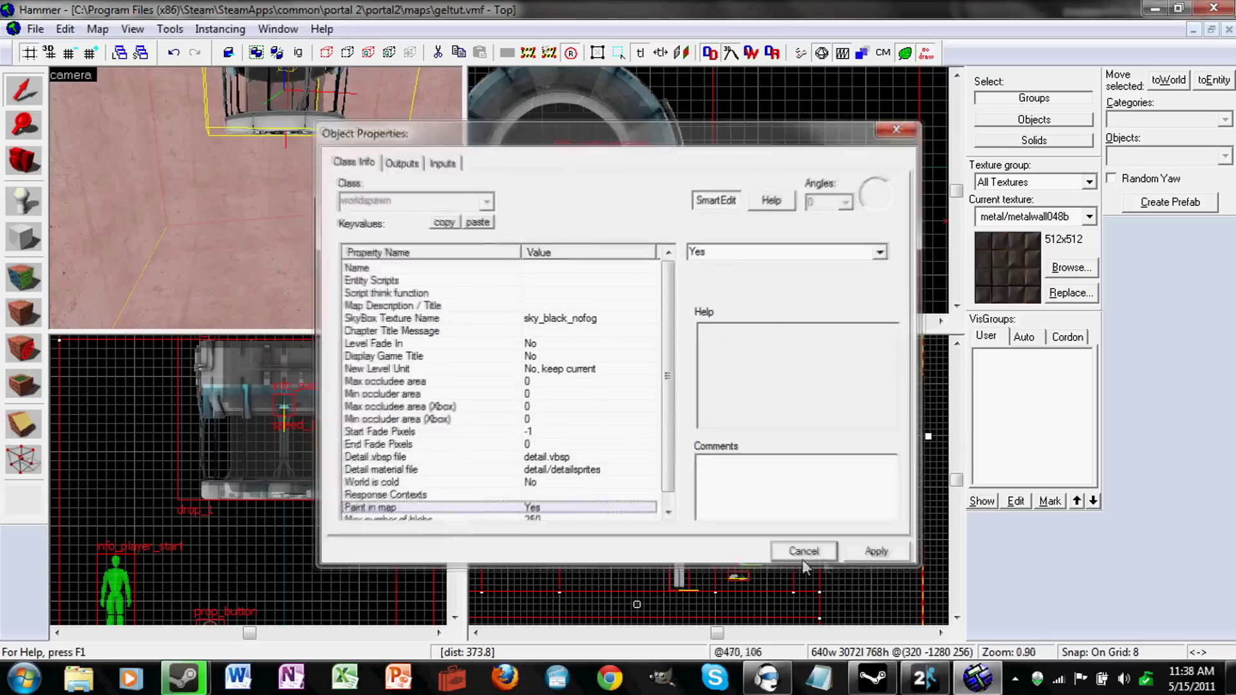
Select the light_spot entity light_1 in the 3D view and examine its light cone.
key("z")
key("w")
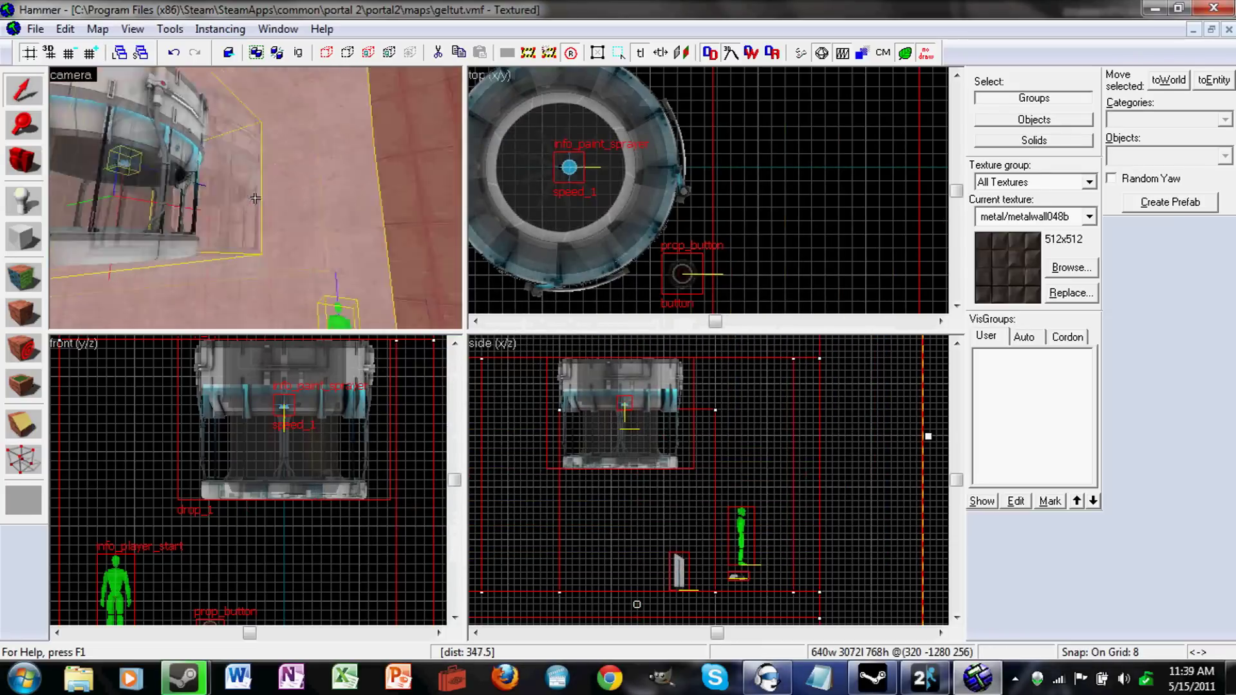
key("w")
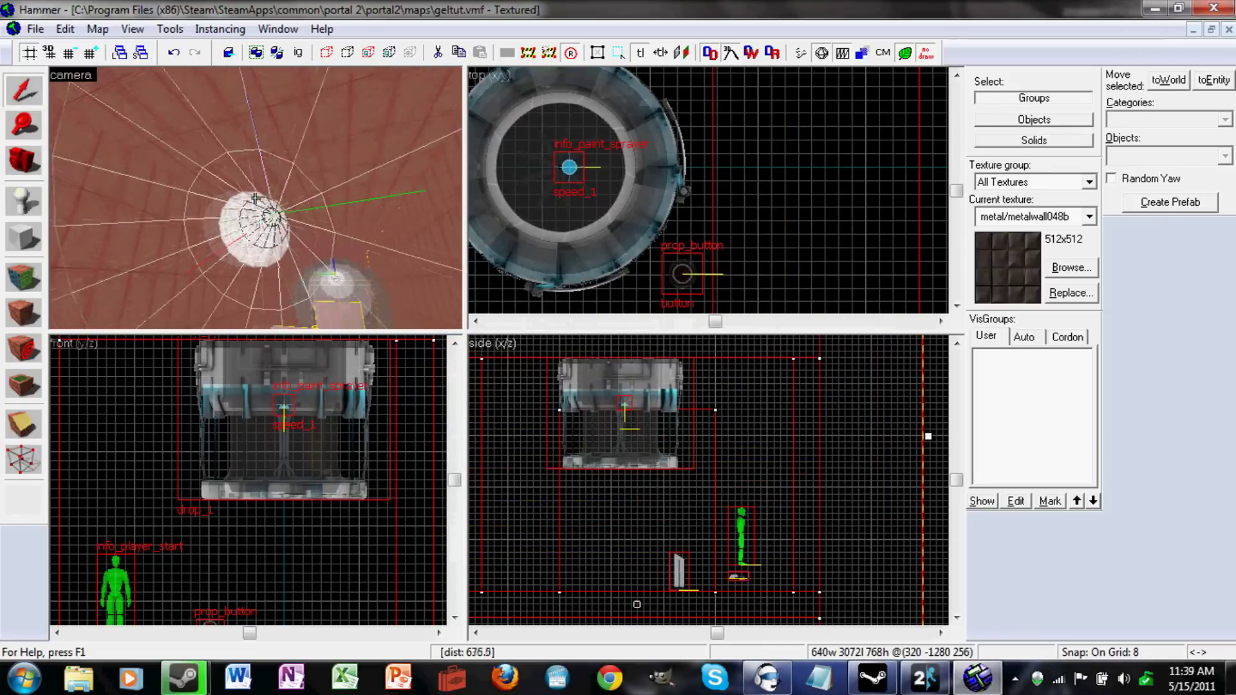
key("w")
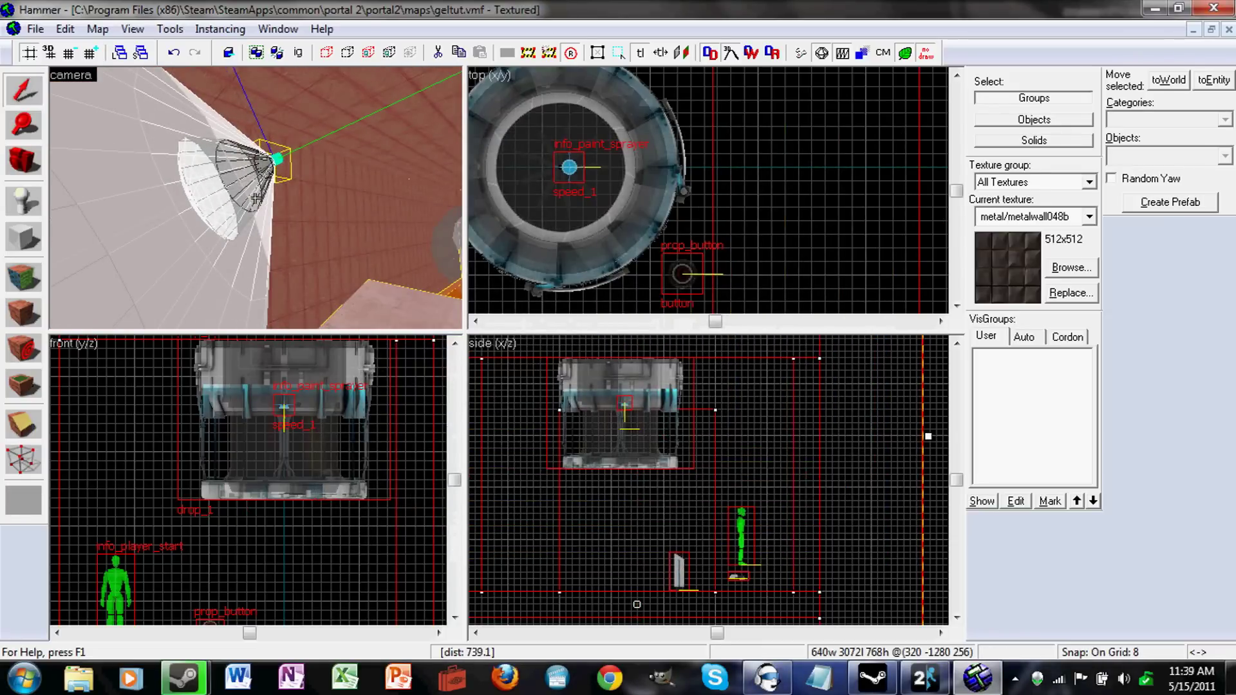
left_click(256, 199)
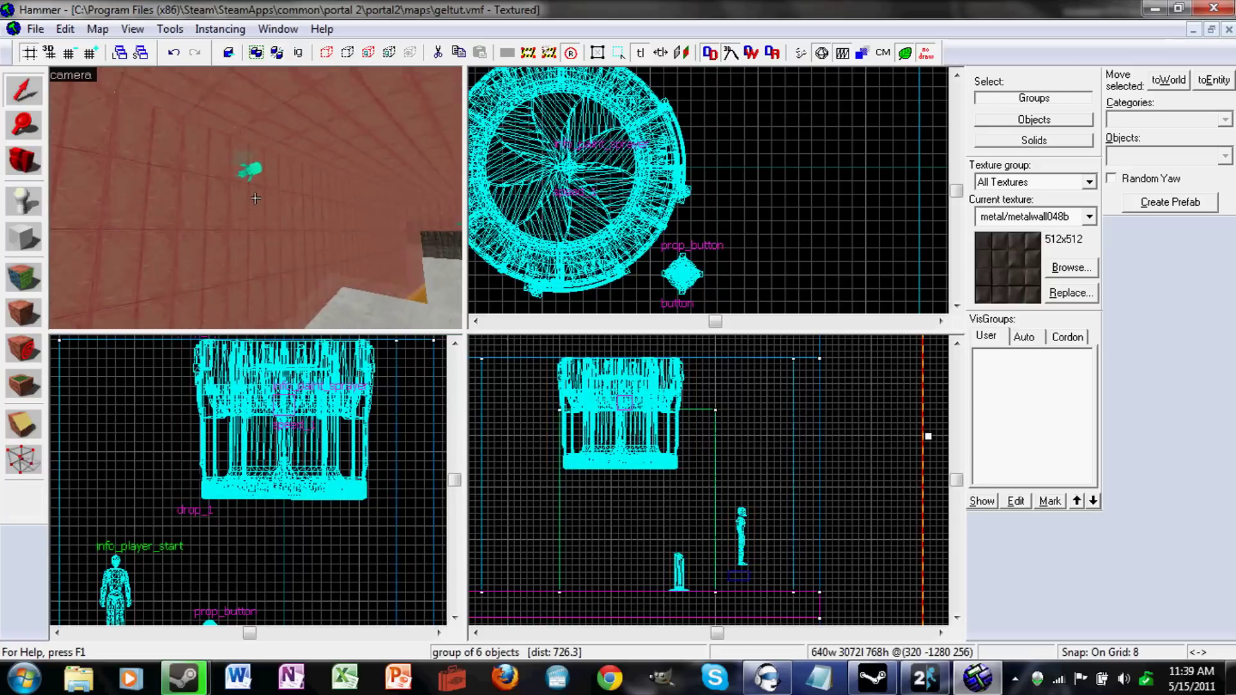
left_click(256, 198)
left_click_drag(255, 199, 256, 199)
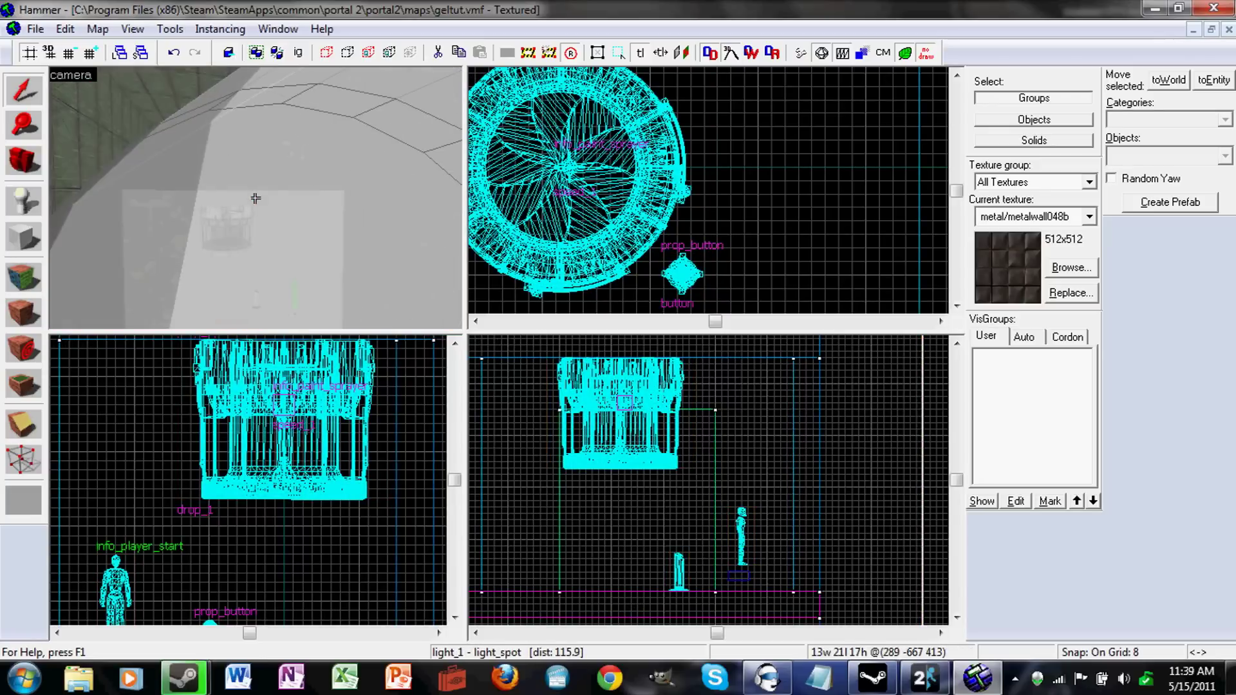
Select the light_spot entity light_2 in the 3D view and examine the corridor lighting and the dropper area.
key("s")
key("z")
key("w")
key("w")
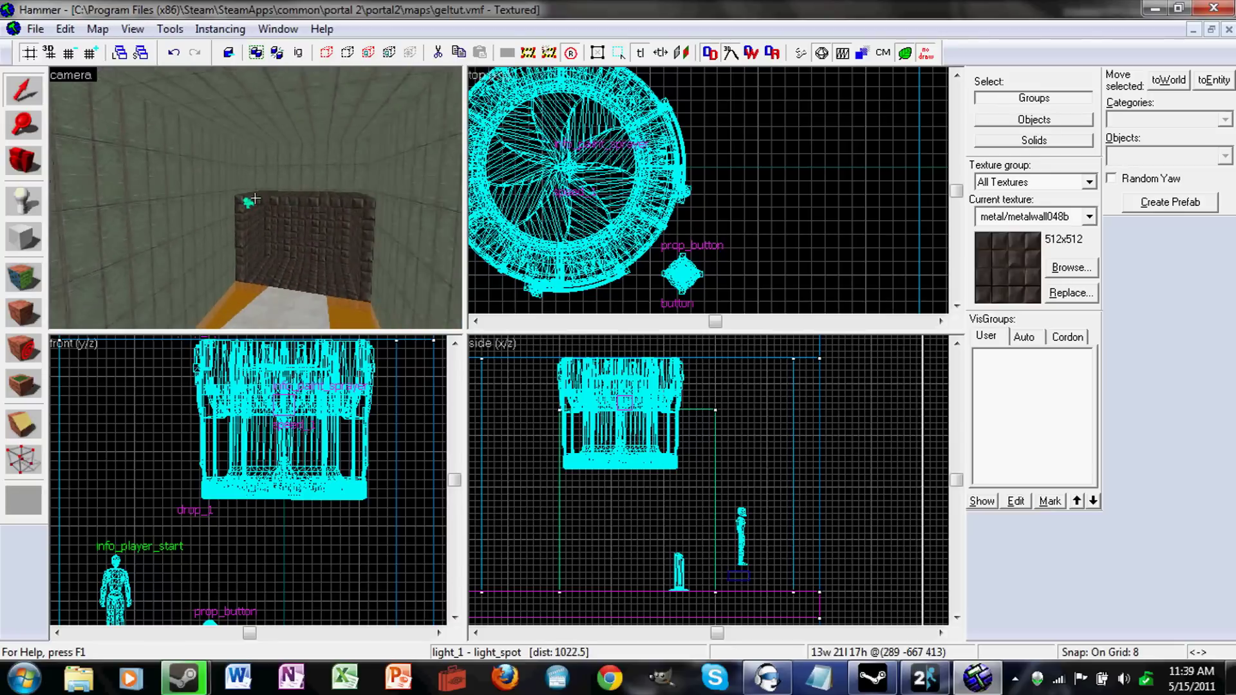
left_click(256, 198)
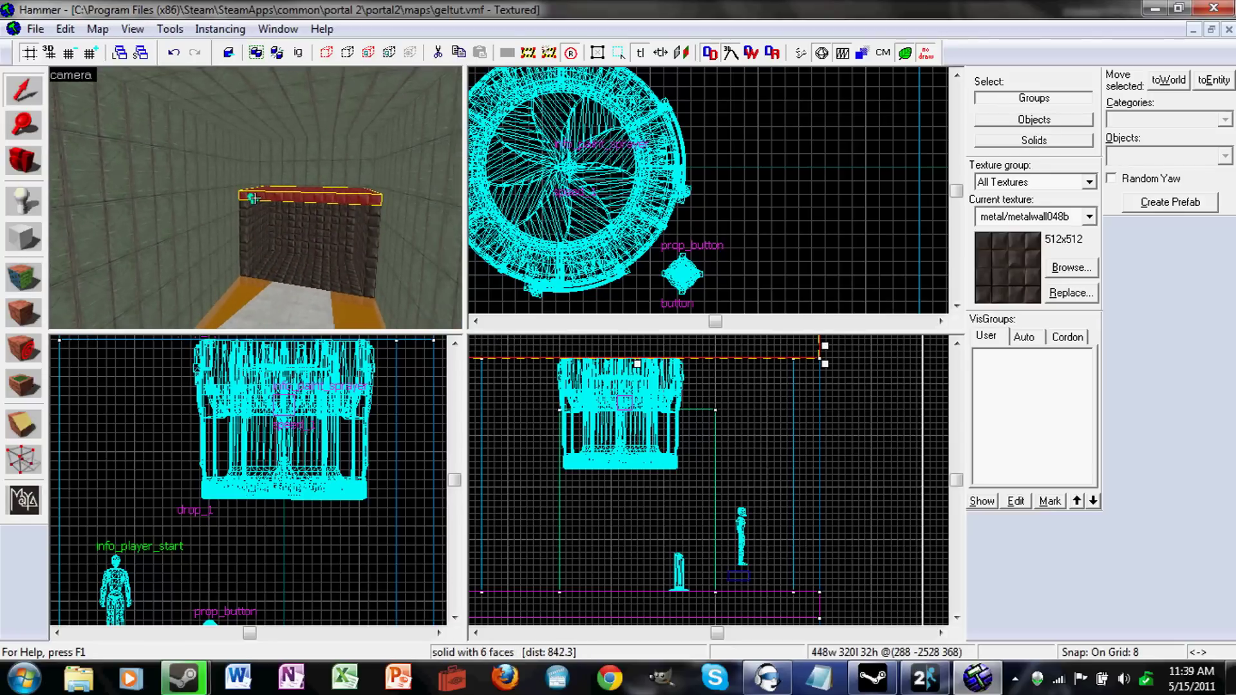
key("alt+Return")
left_click(257, 197)
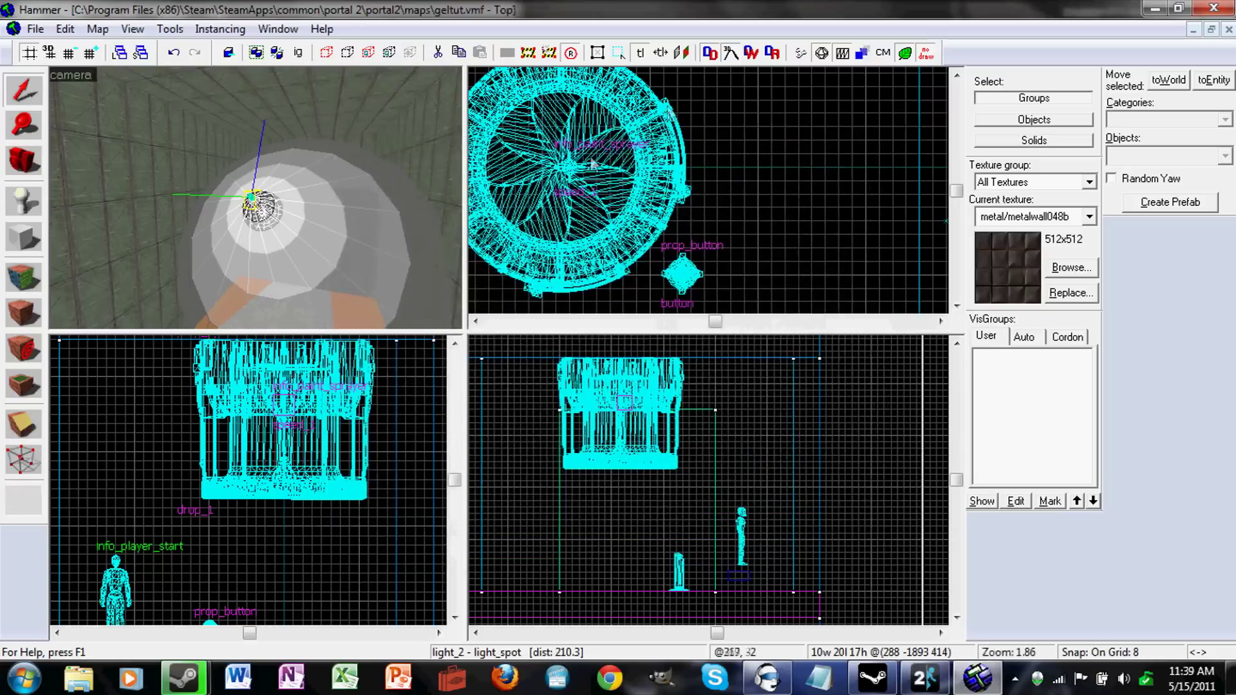
key("z")
key("w")
left_click_drag(255, 198, 256, 198)
key("w")
key("z")
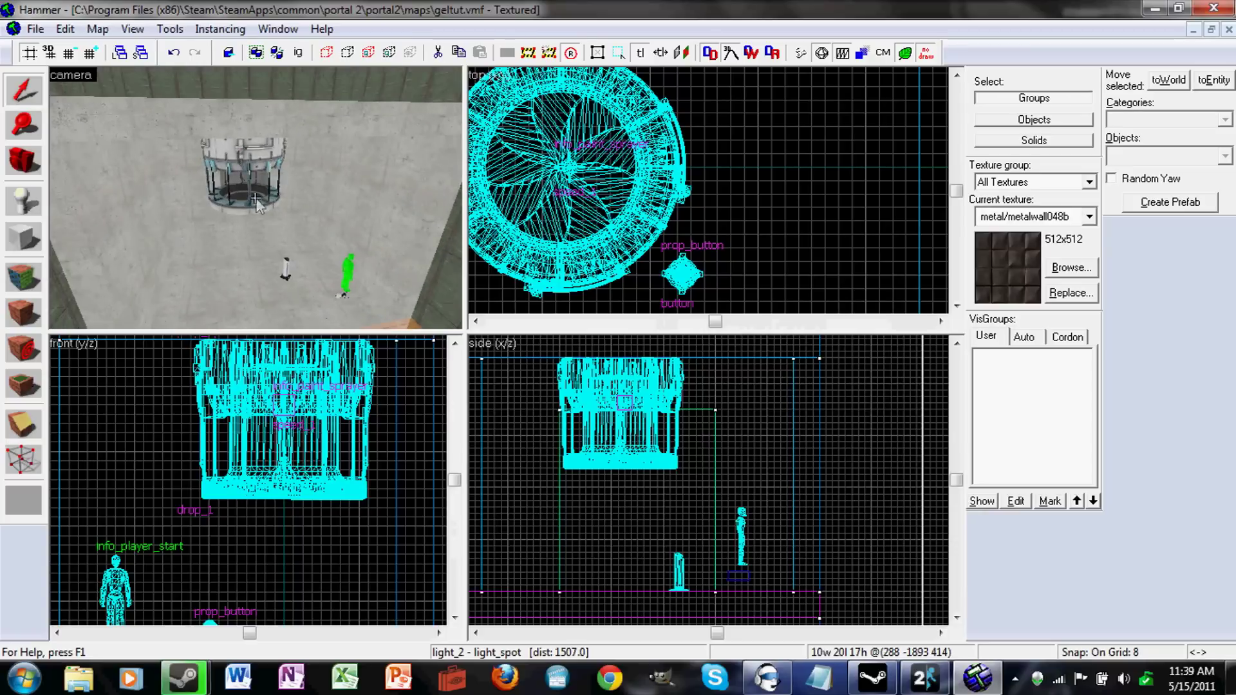
Save the geltut map and compile it with Run Map.
left_click(37, 29)
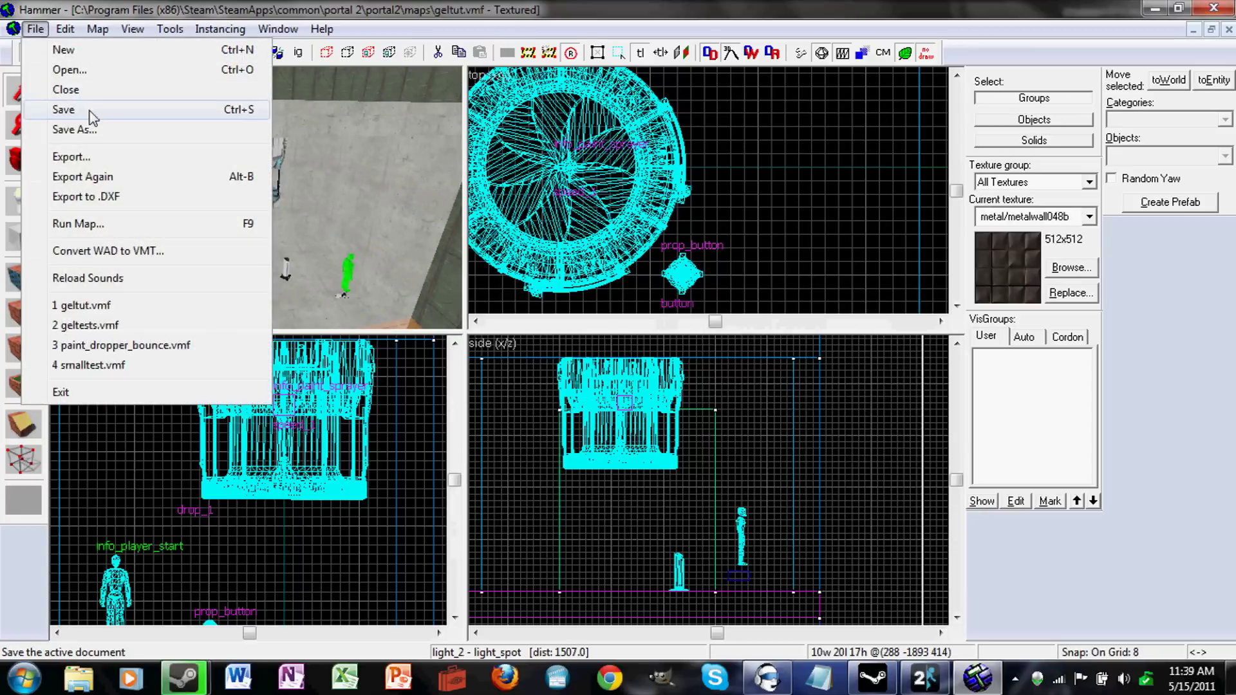
left_click(90, 110)
key("F9")
key("Return")
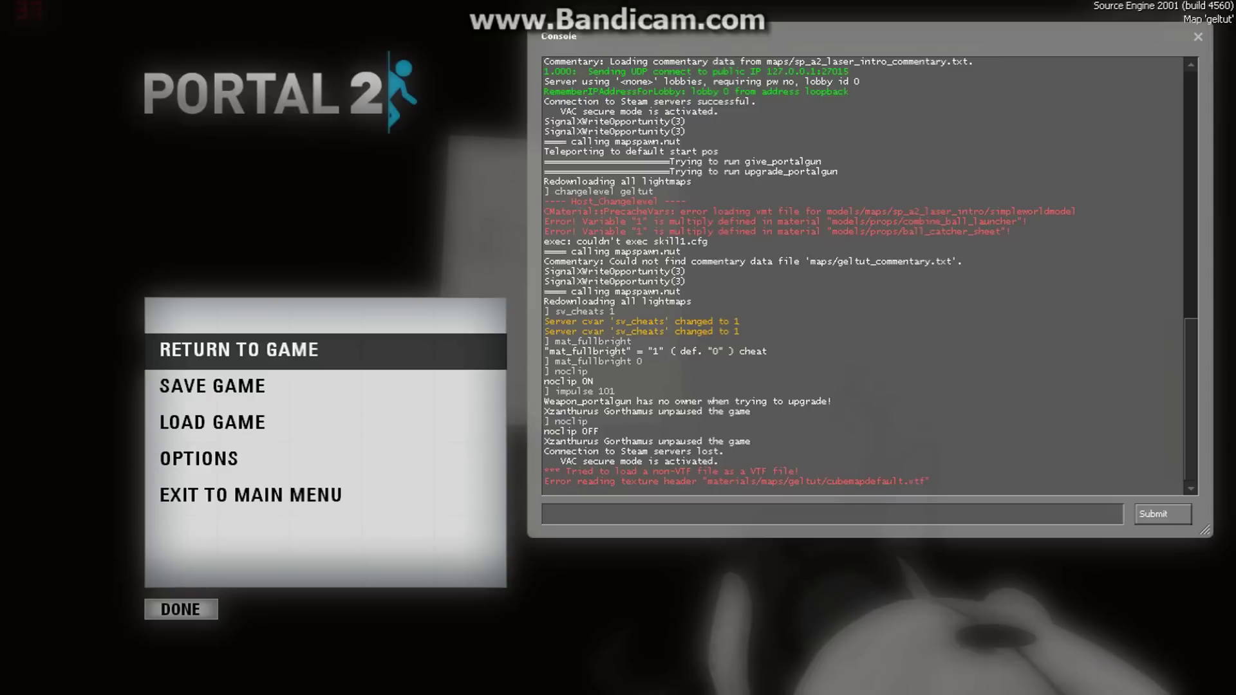
In Portal 2, load the compiled map with the console command changelevel geltut.
type("chang")
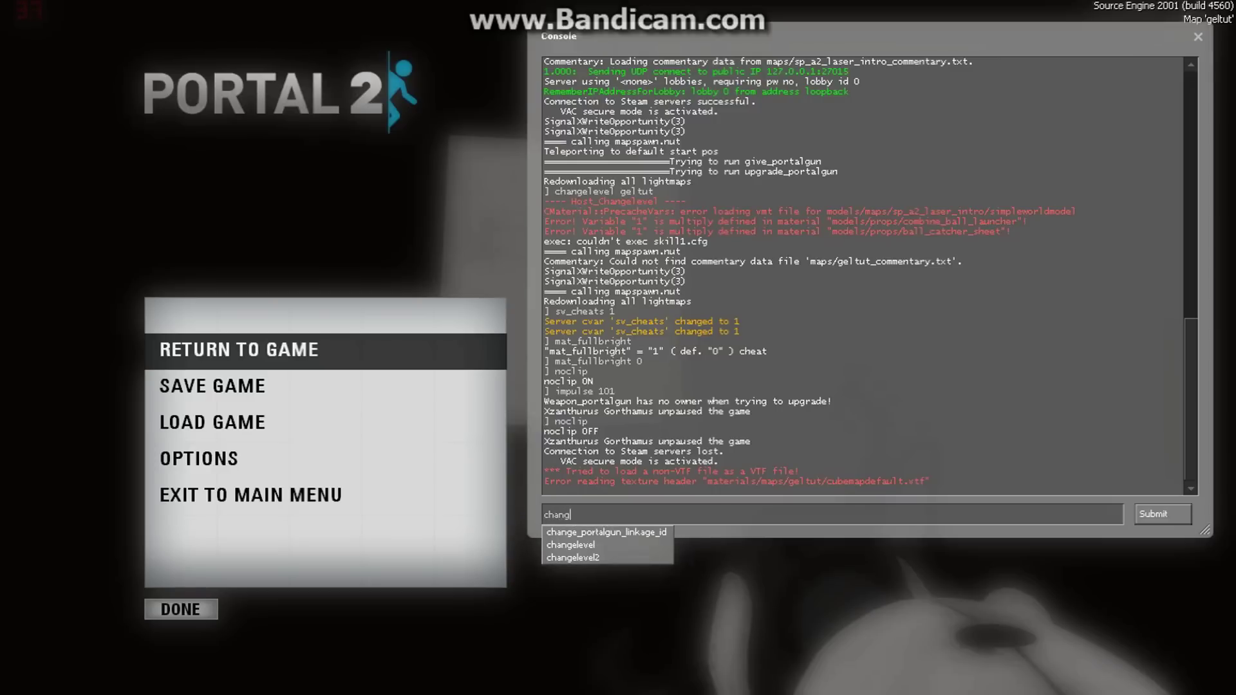
type("elevel geltut")
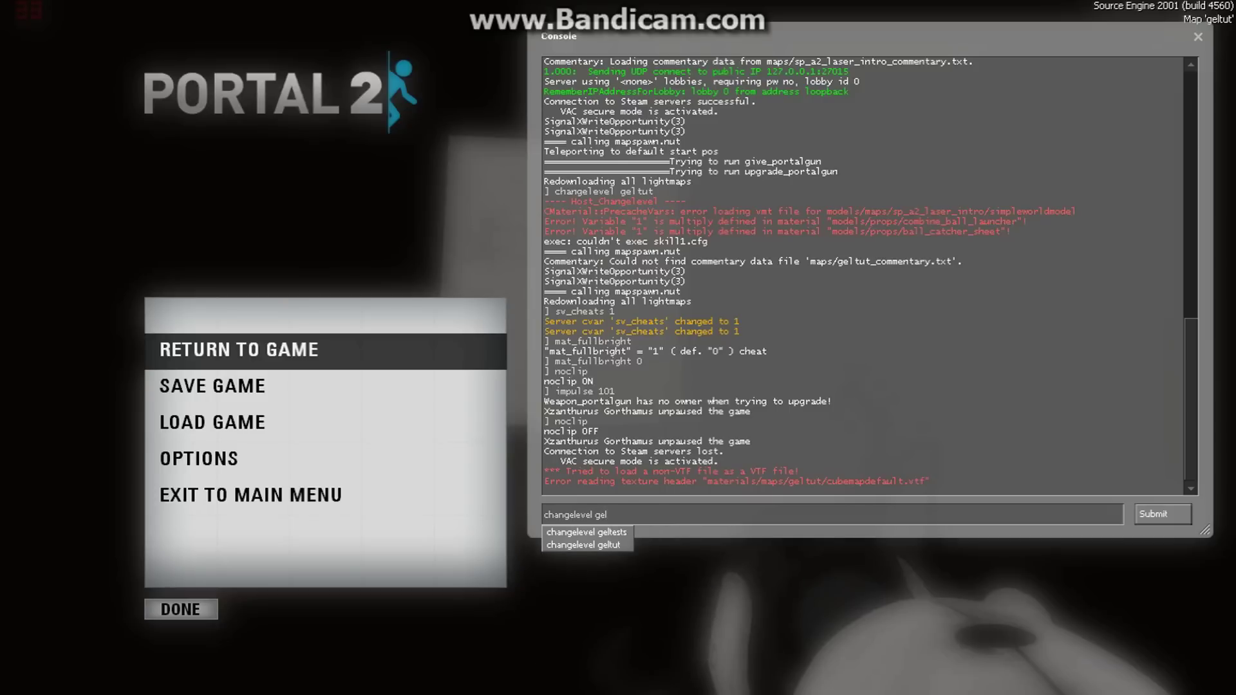
key("Return")
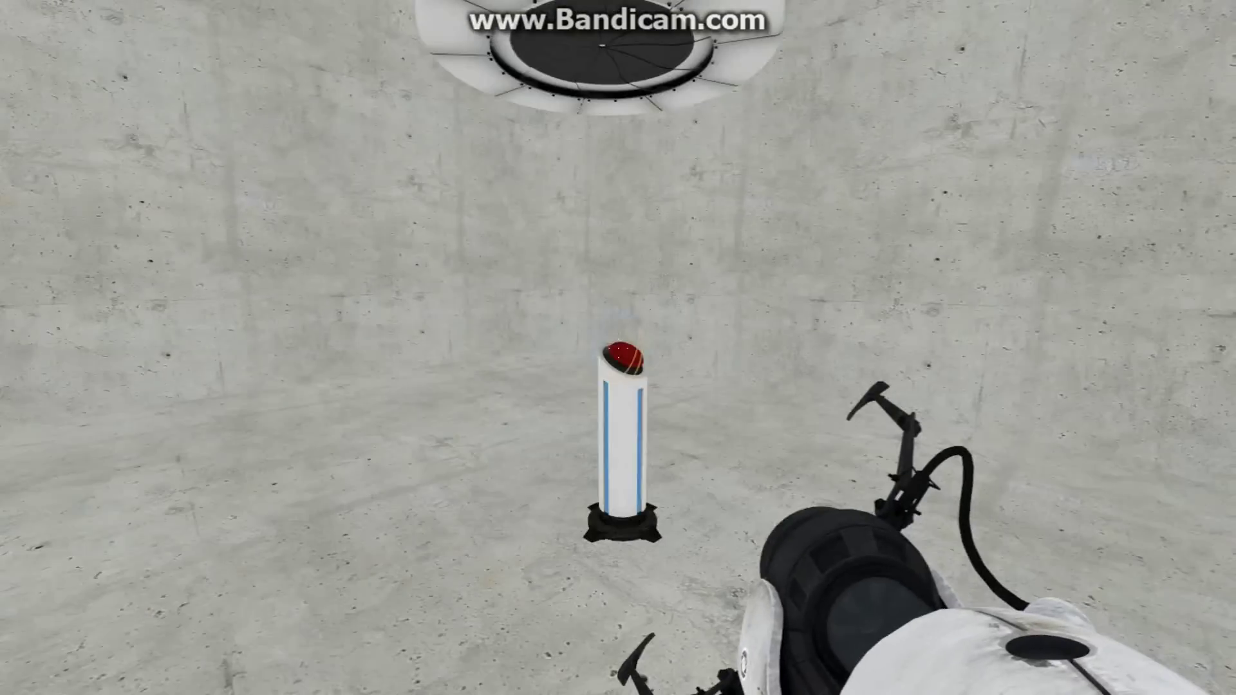
Look over the dropper and button in the game, and turn off fullbright rendering with the mat_fullbright console command.
key("w")
key("s")
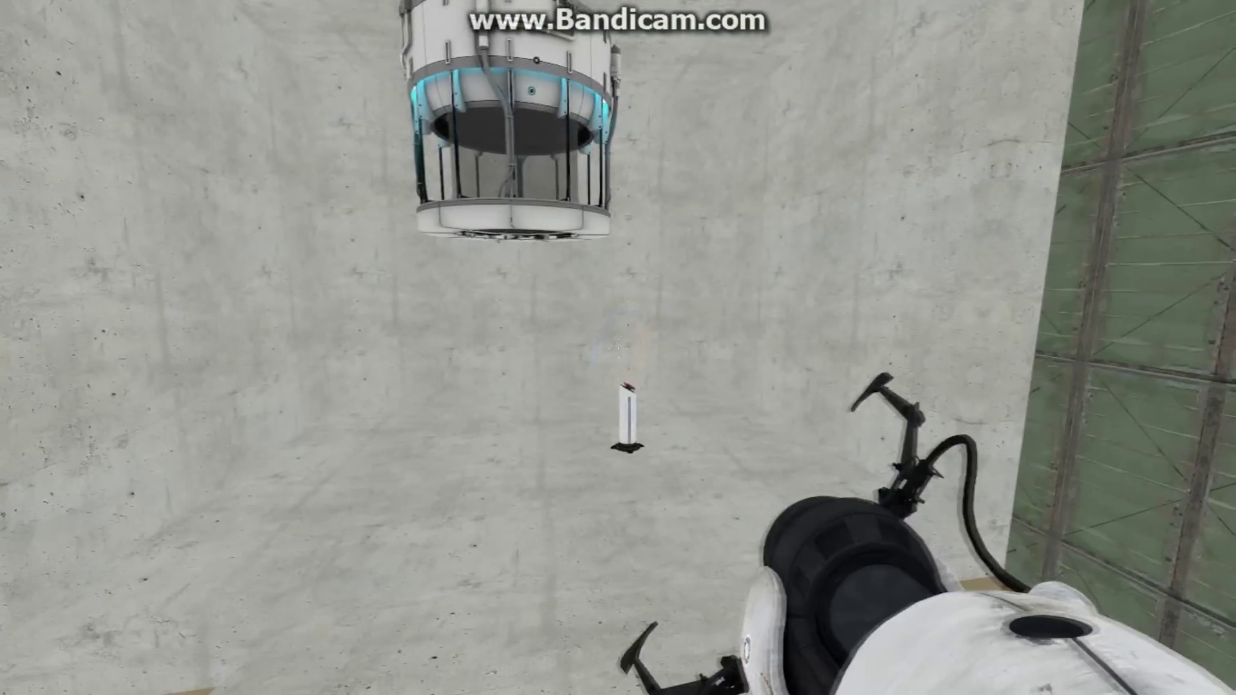
key("grave")
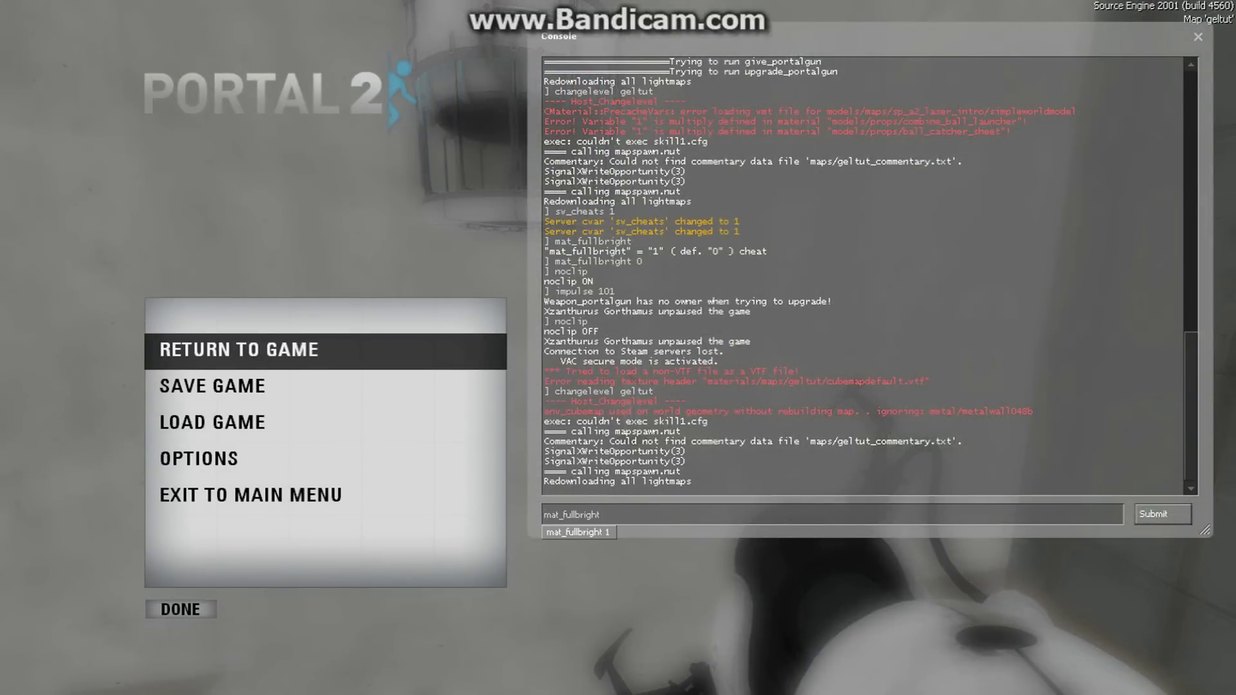
key("Return")
key("Escape")
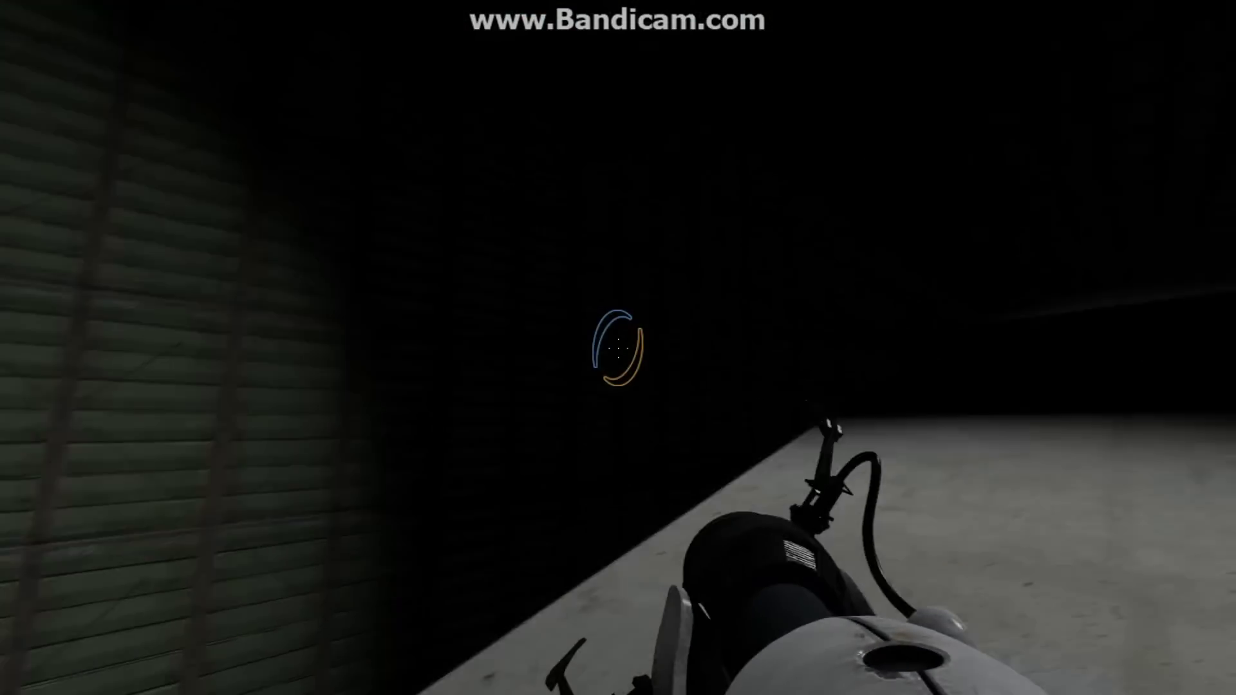
Walk through the corridor to the pedestal button beneath the dropper and activate it to test the speed gel.
key("w")
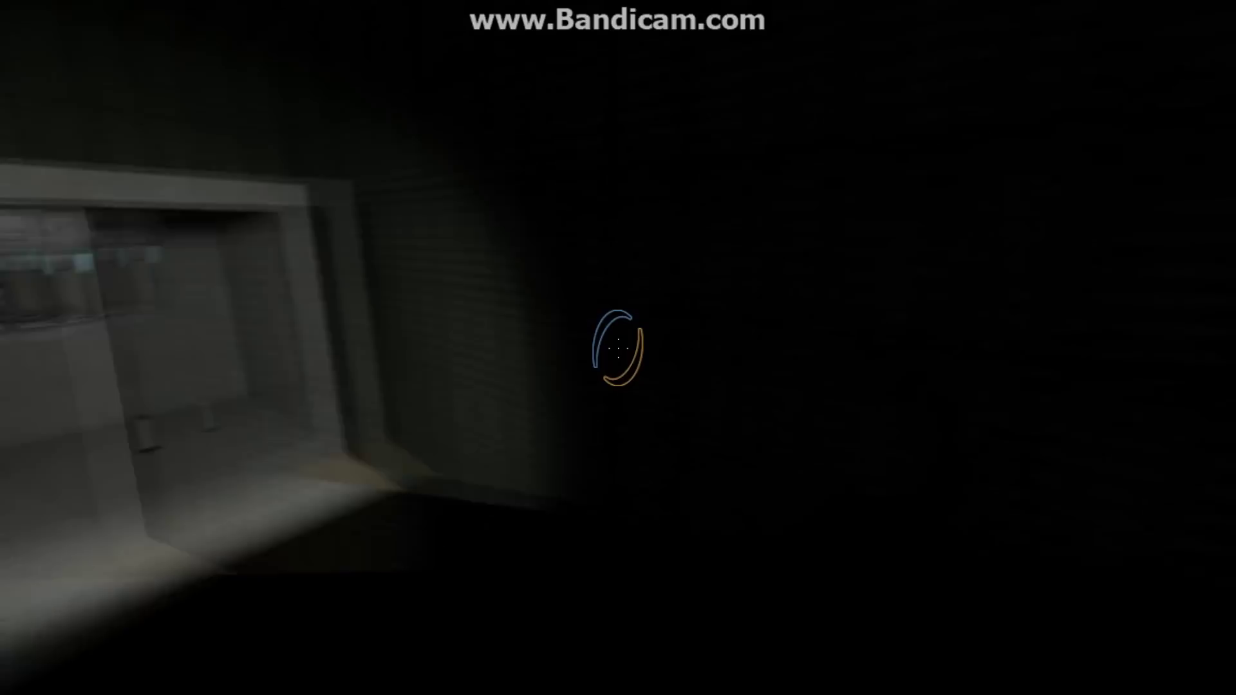
key("w")
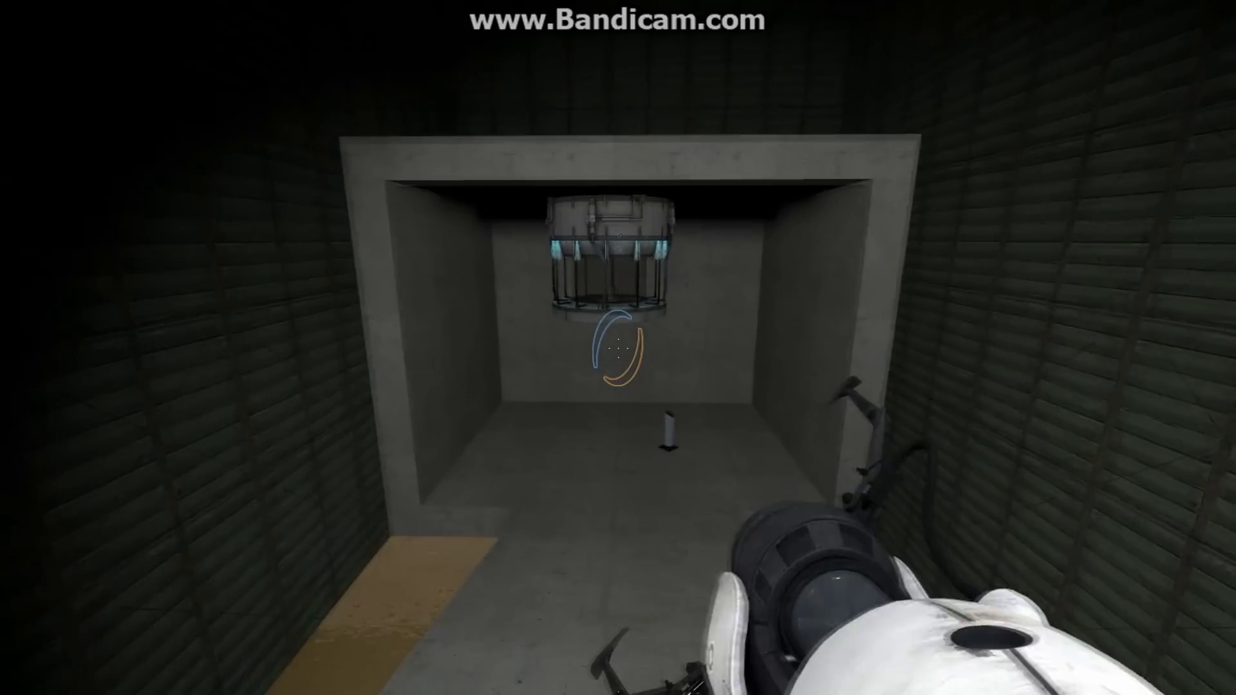
key("w")
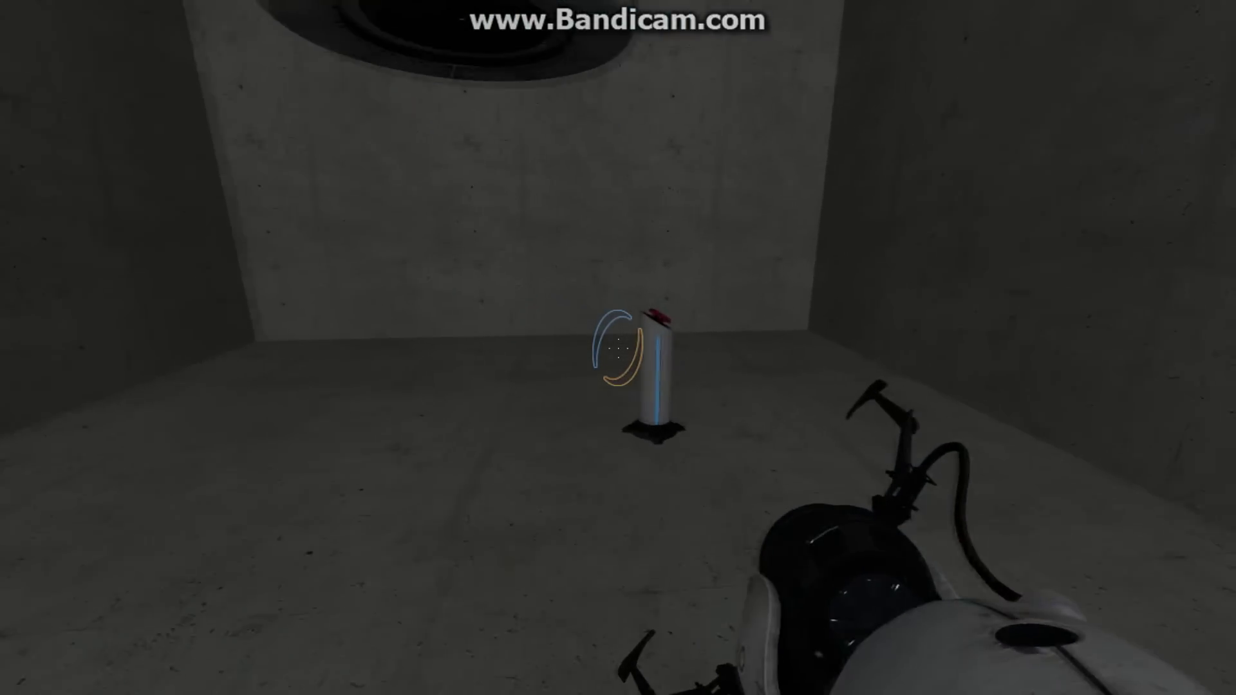
key("w")
key("d")
key("s")
key("w")
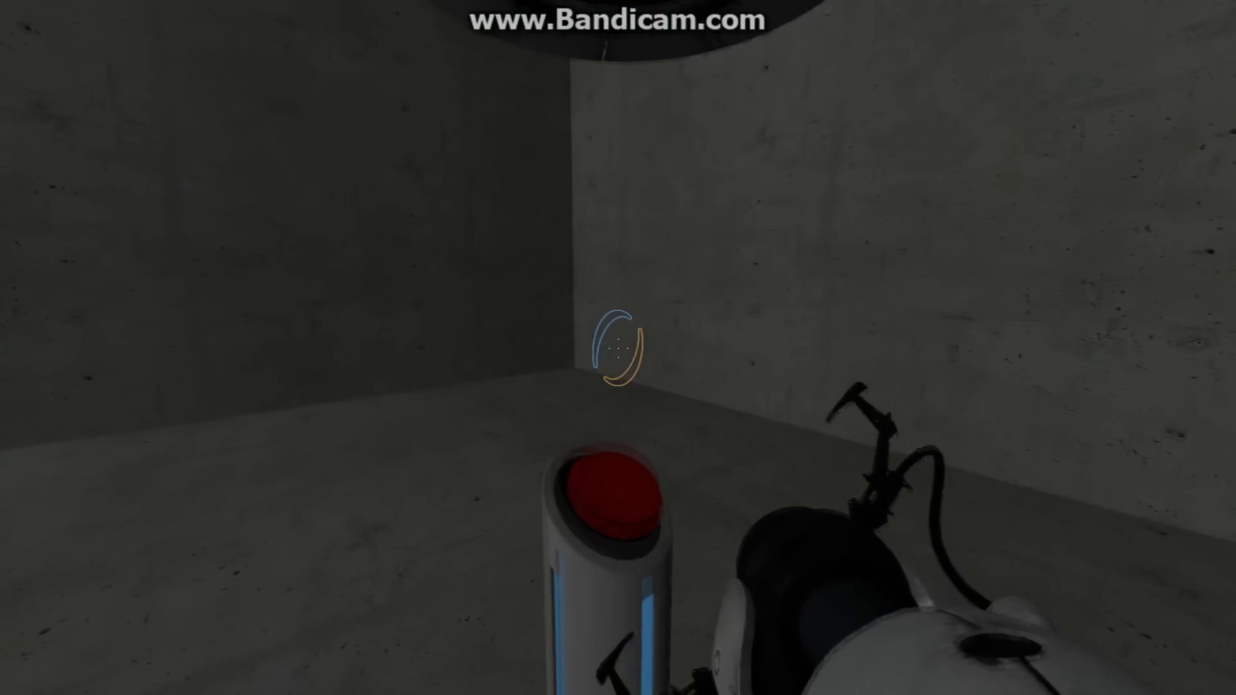
key("e")
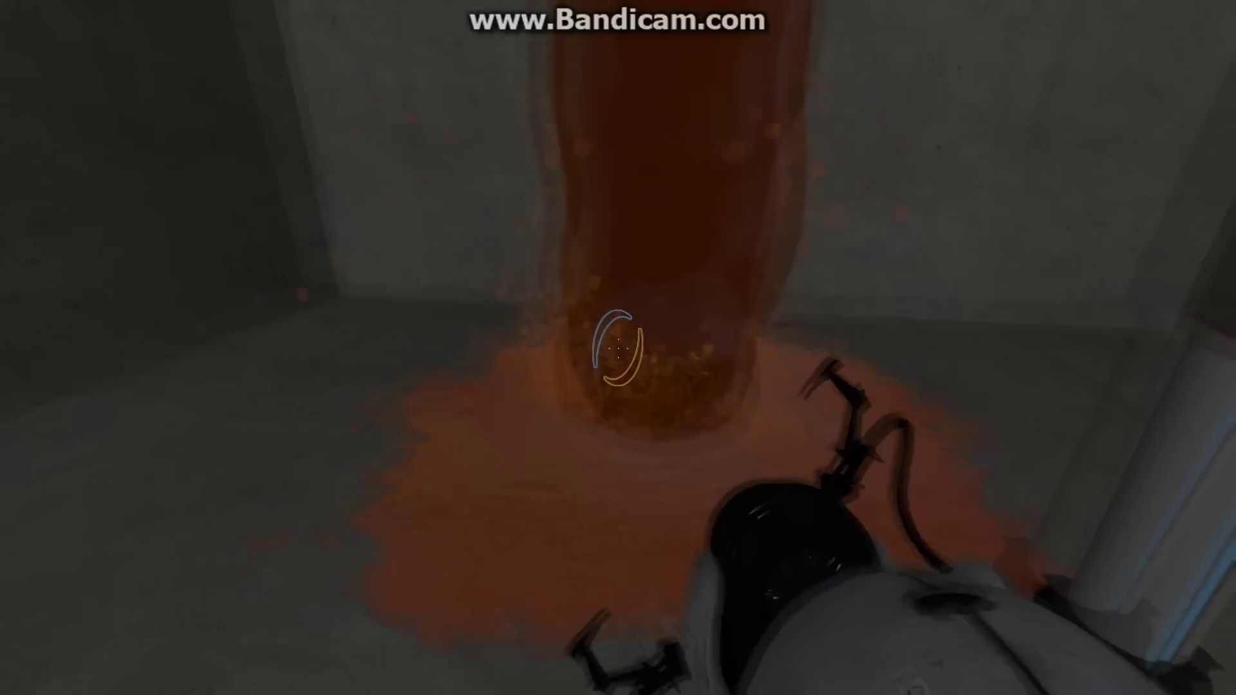
Place a blue portal under the falling gel and fire orange portals toward the corridor to redirect the gel onto its floor.
left_click(618, 348)
right_click(617, 348)
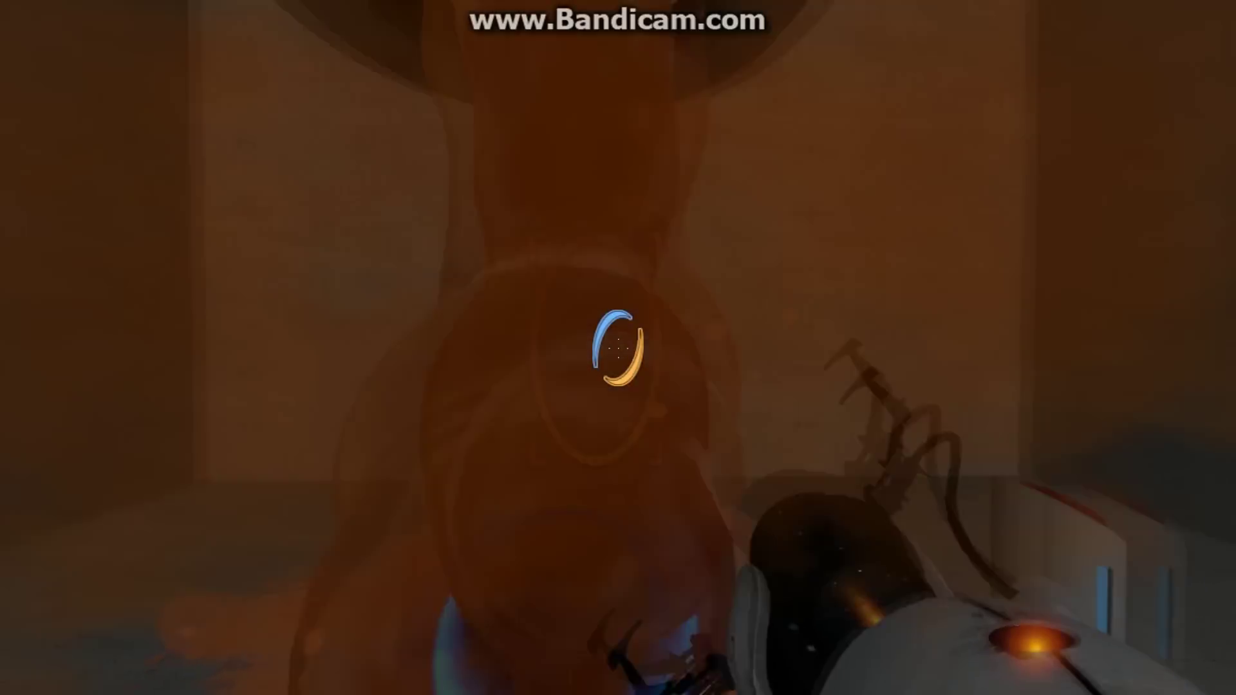
key("s")
key("w")
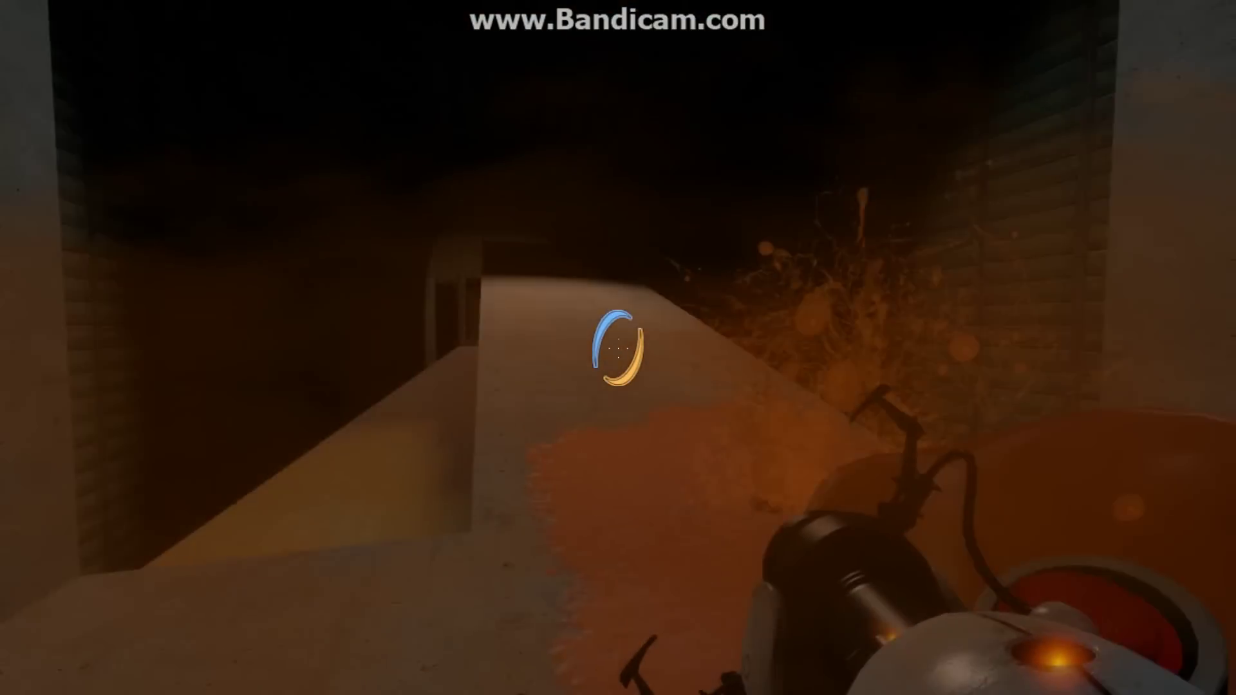
right_click(618, 347)
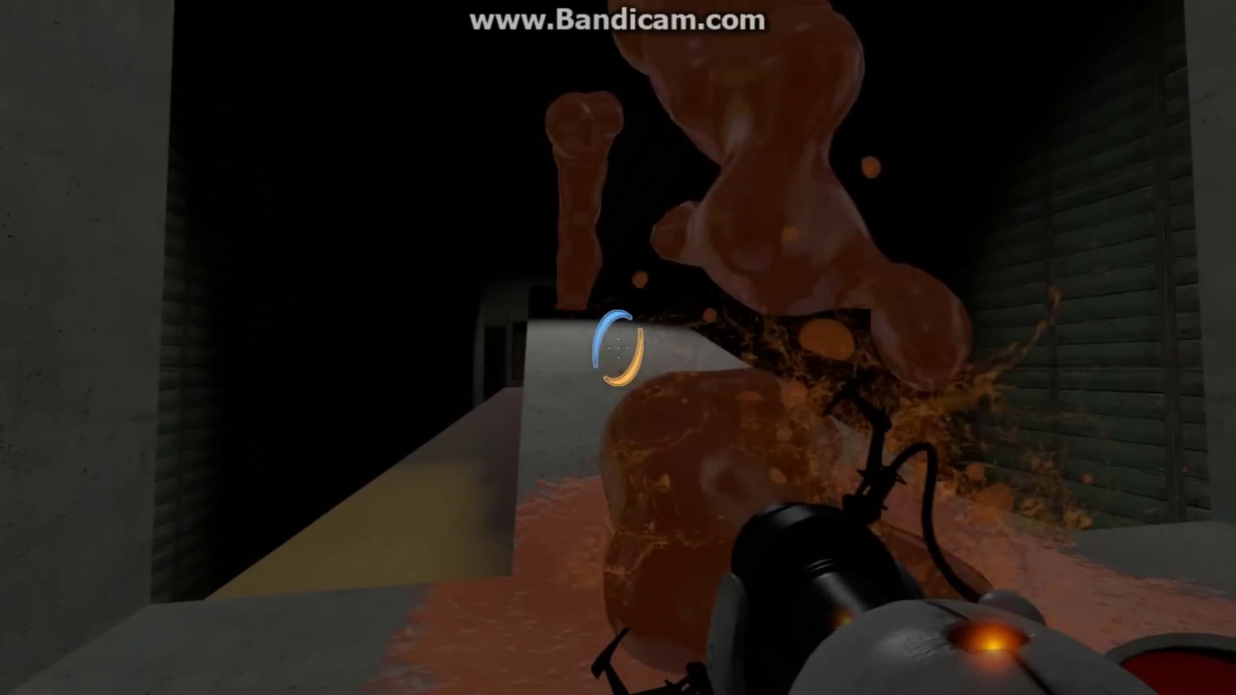
right_click(618, 348)
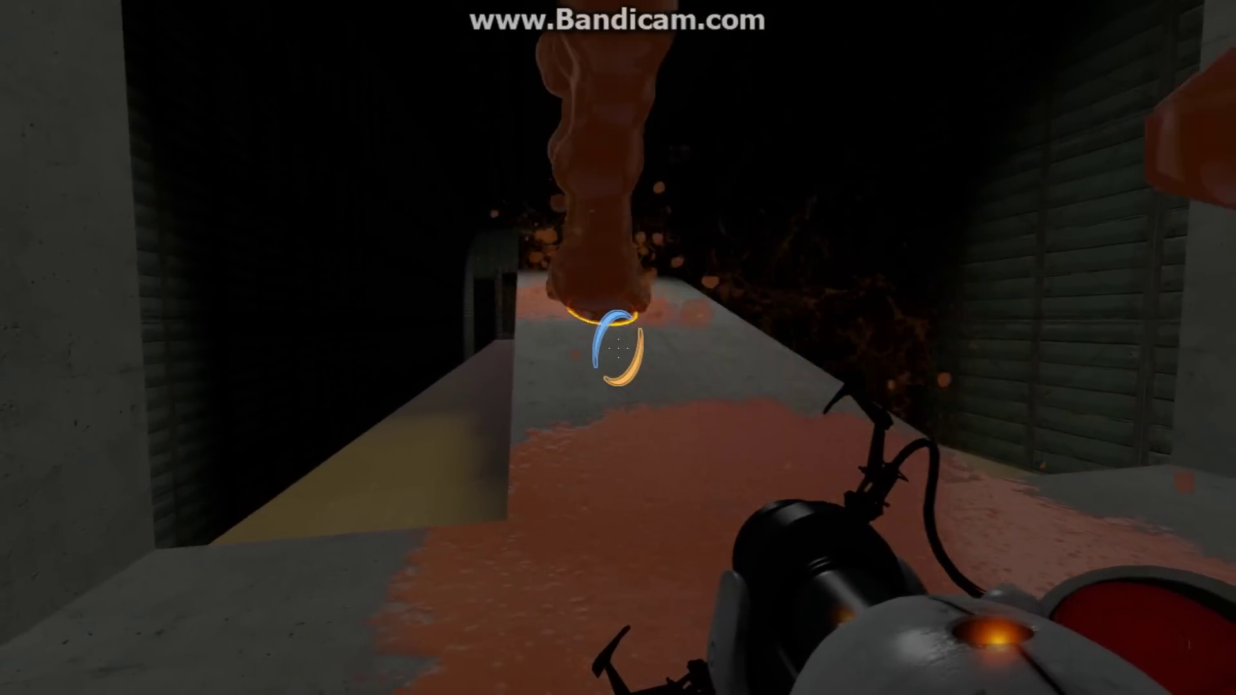